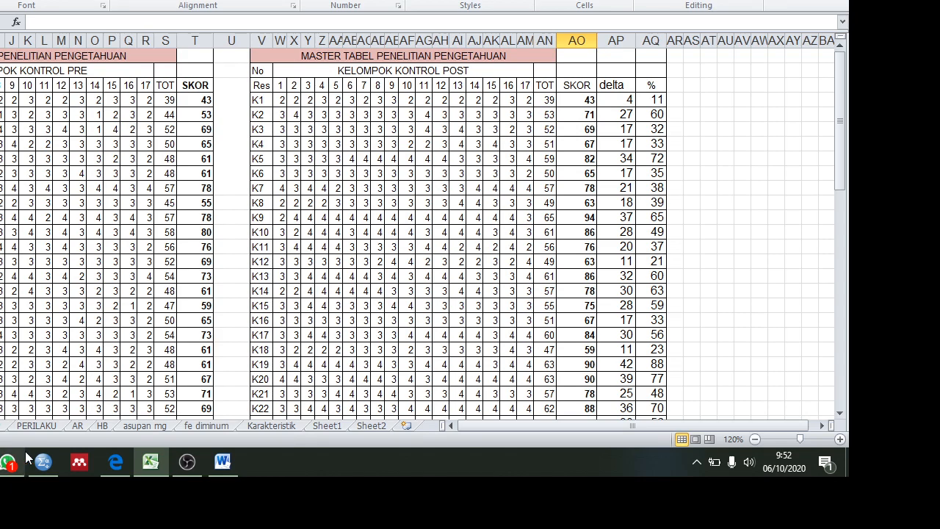
# Step: View the course outline in Word, and inspect the first control pre-test SKOR formula in cell T4 of the Excel workbook
pyautogui.moveTo(55, 468)
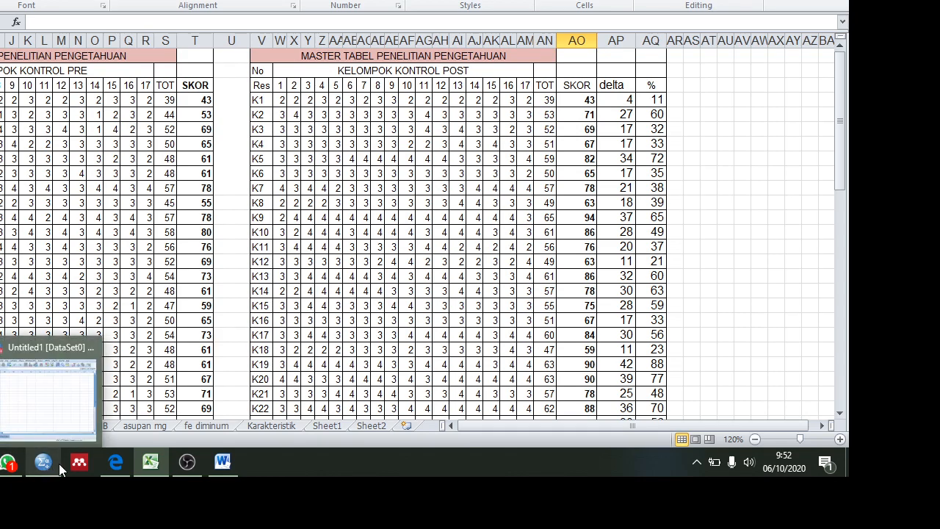
pyautogui.moveTo(147, 463)
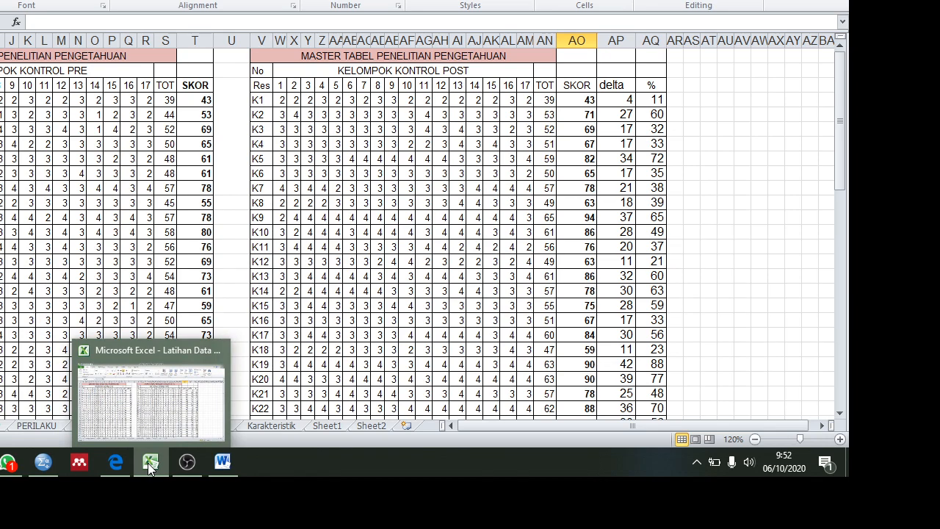
pyautogui.click(212, 458)
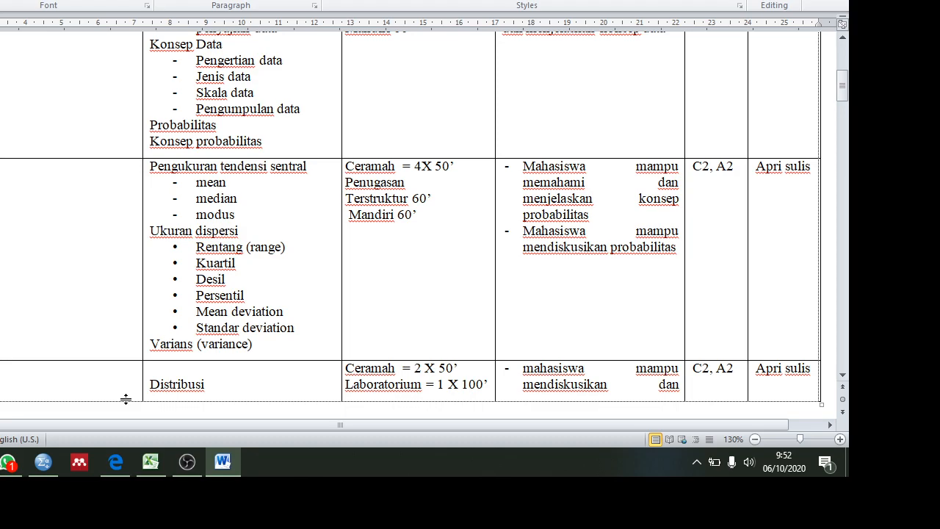
pyautogui.click(140, 469)
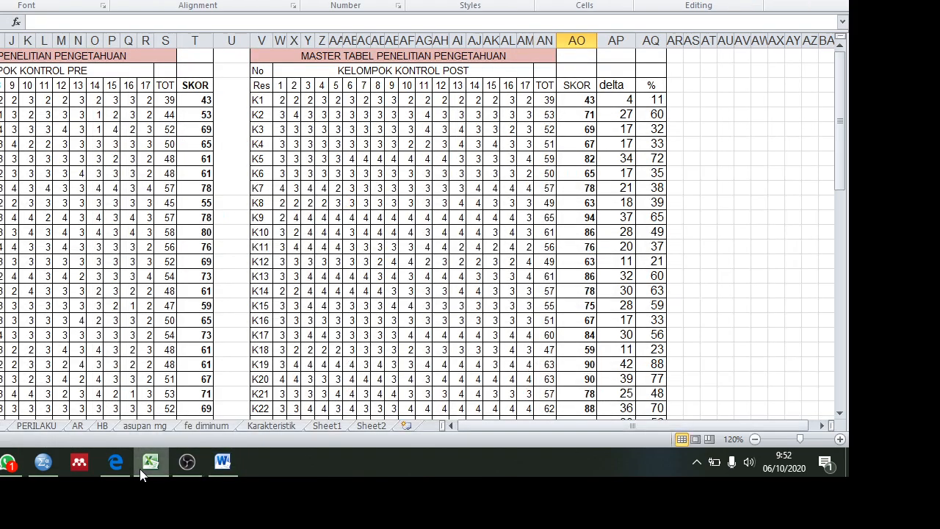
pyautogui.click(204, 102)
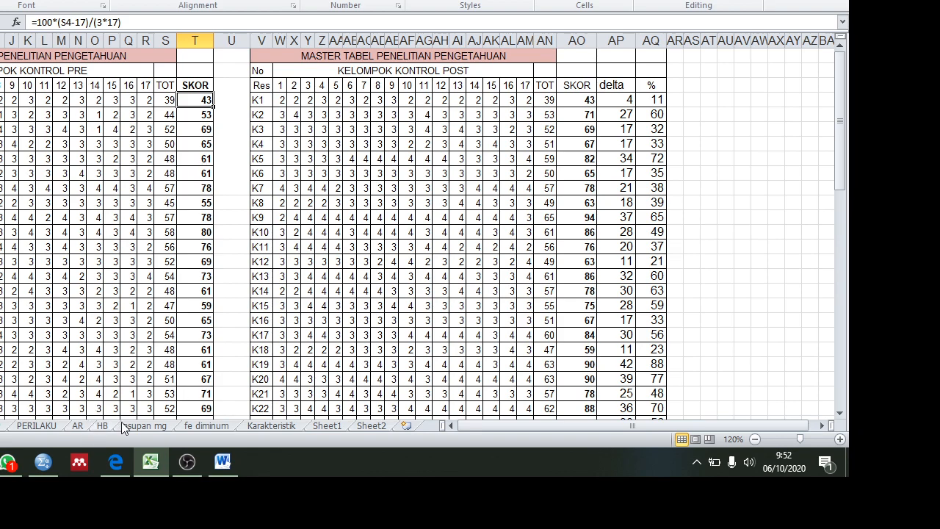
pyautogui.click(44, 463)
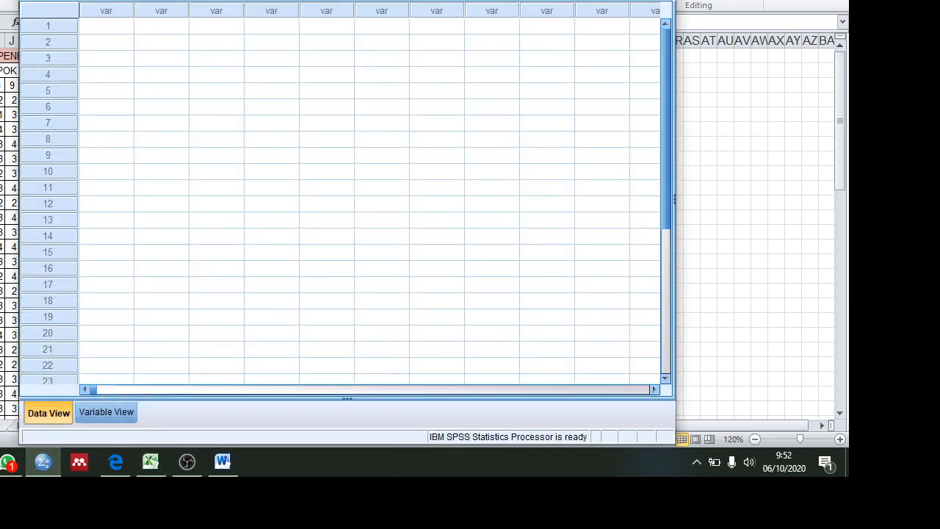
pyautogui.hotkey('alt', 'f')
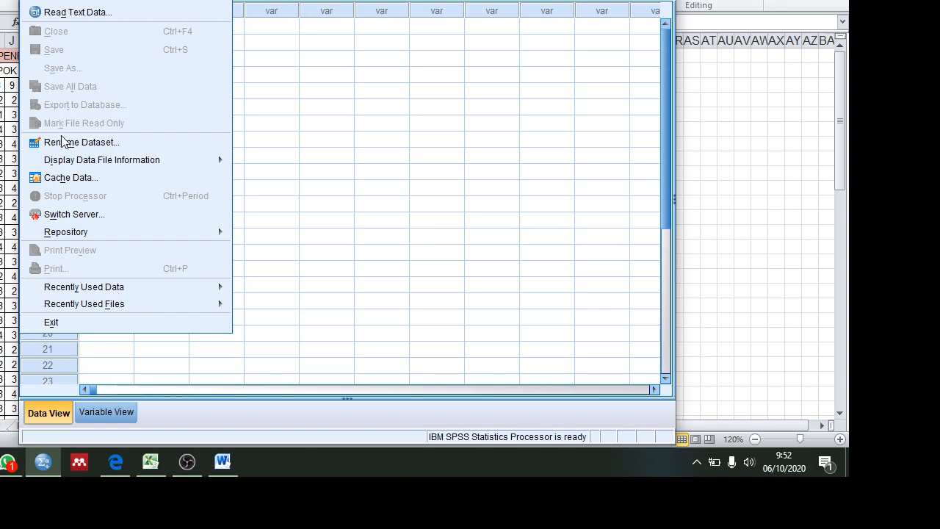
pyautogui.moveTo(59, 0)
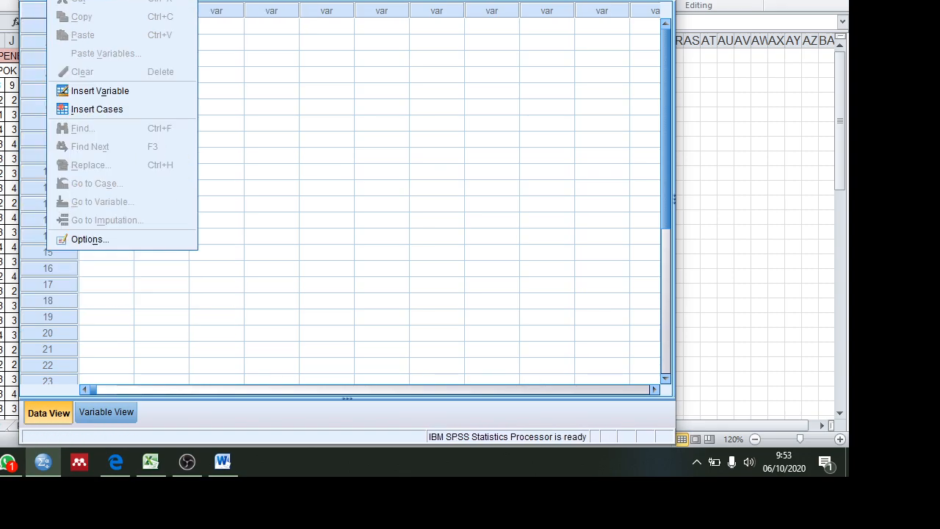
pyautogui.press('Right')
pyautogui.press('Right')
pyautogui.press('Right')
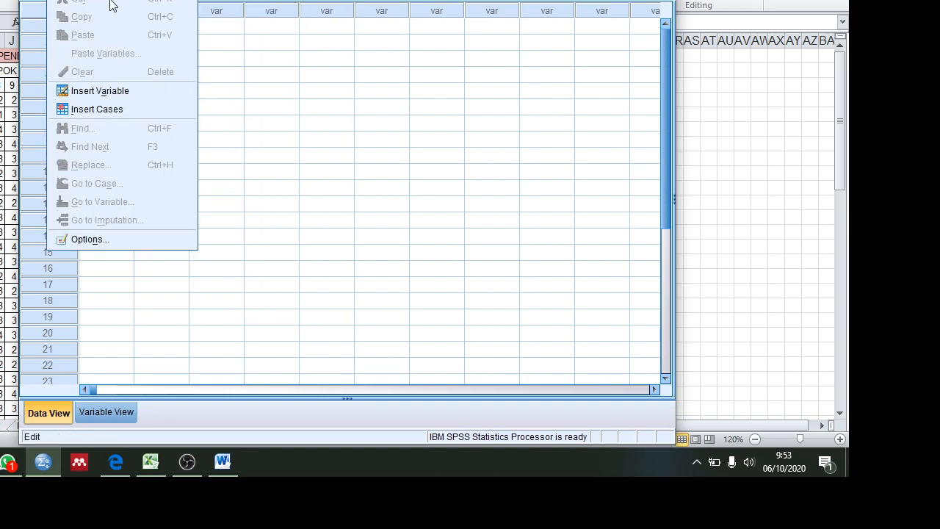
pyautogui.moveTo(158, 0)
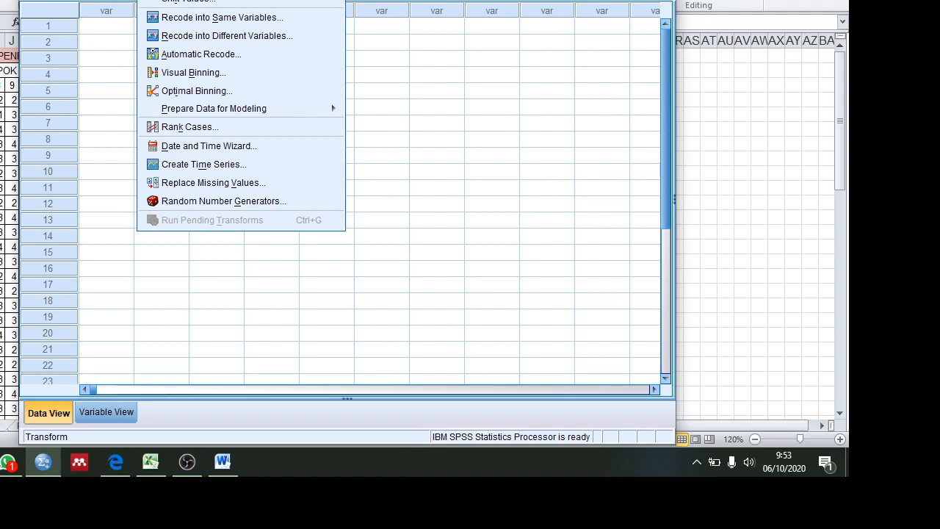
pyautogui.click(92, 0)
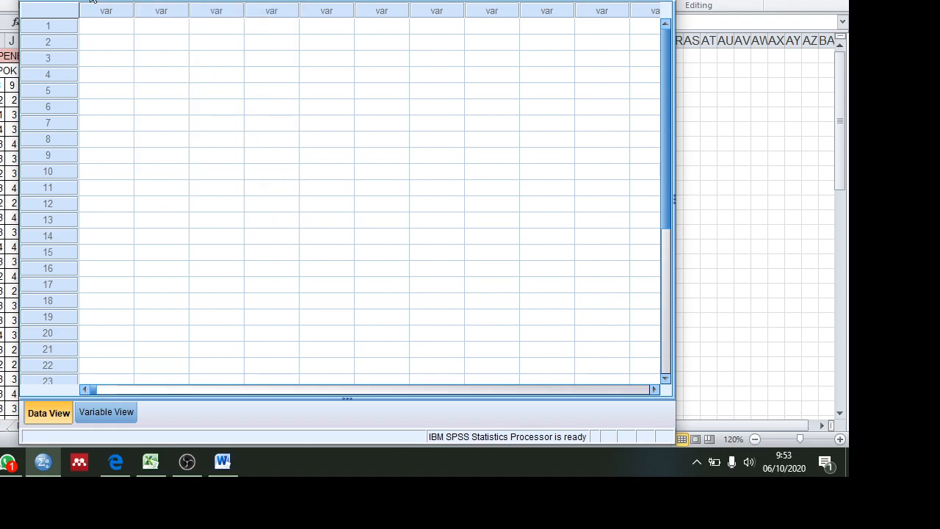
pyautogui.click(57, 0)
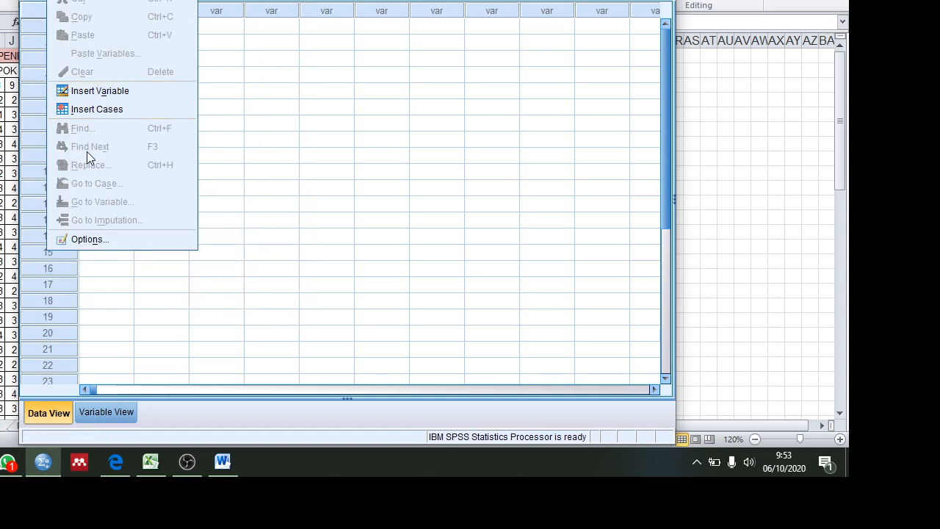
pyautogui.moveTo(86, 0)
pyautogui.moveTo(57, 0)
pyautogui.click(2, 238)
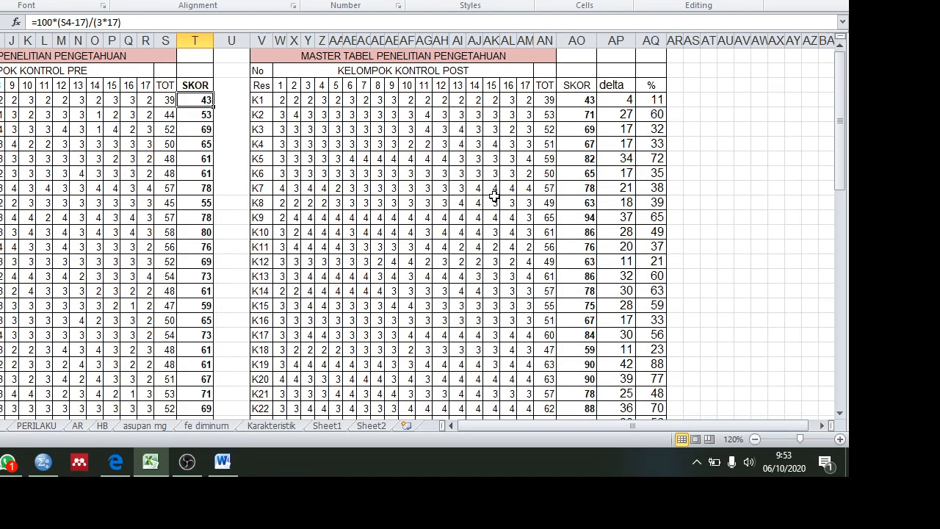
# Step: Select the SKOR column T and look through the pre-test scores of the control and treatment groups
pyautogui.moveTo(844, 107)
pyautogui.mouseDown()
pyautogui.moveTo(851, 267)
pyautogui.moveTo(830, 102)
pyautogui.mouseUp()
pyautogui.click(192, 38)
pyautogui.moveTo(839, 73); pyautogui.dragTo(850, 164)
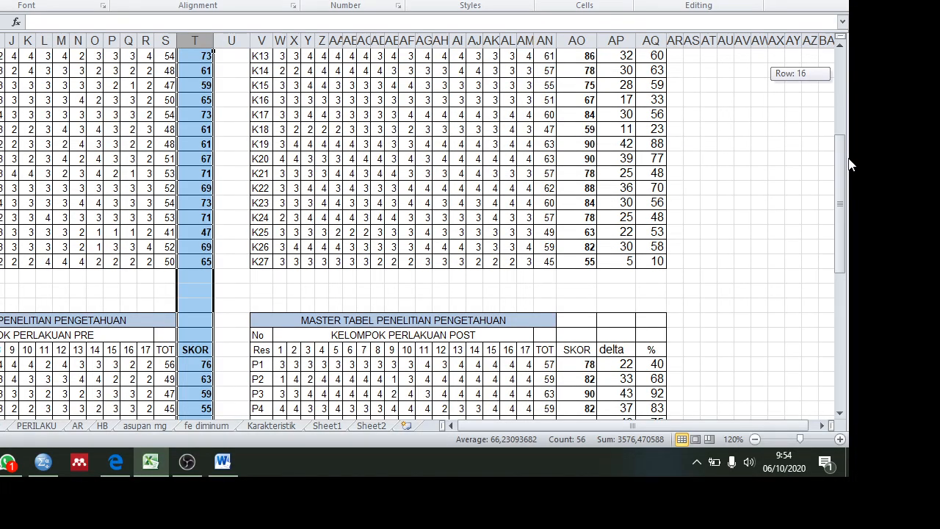
pyautogui.moveTo(850, 165); pyautogui.dragTo(850, 99)
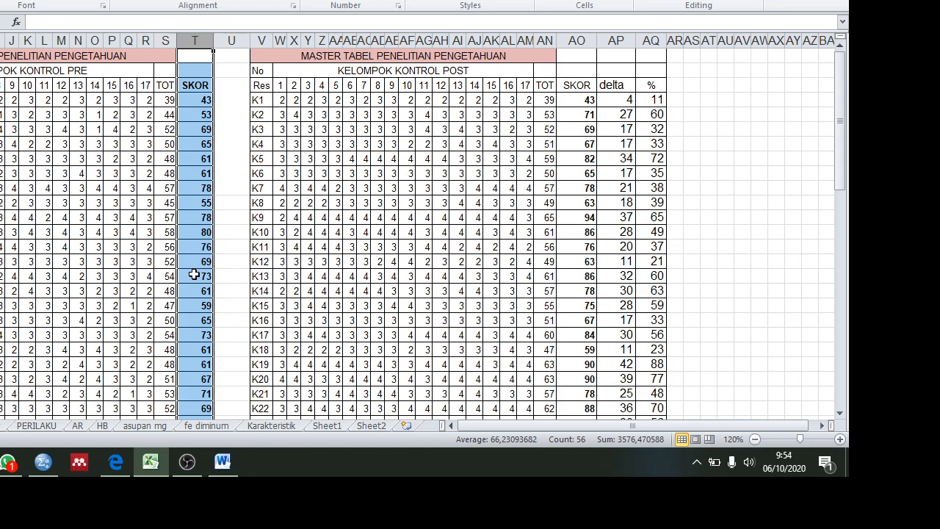
# Step: Switch to SPSS and define the first variable with the name Kelompok in Variable View
pyautogui.click(44, 462)
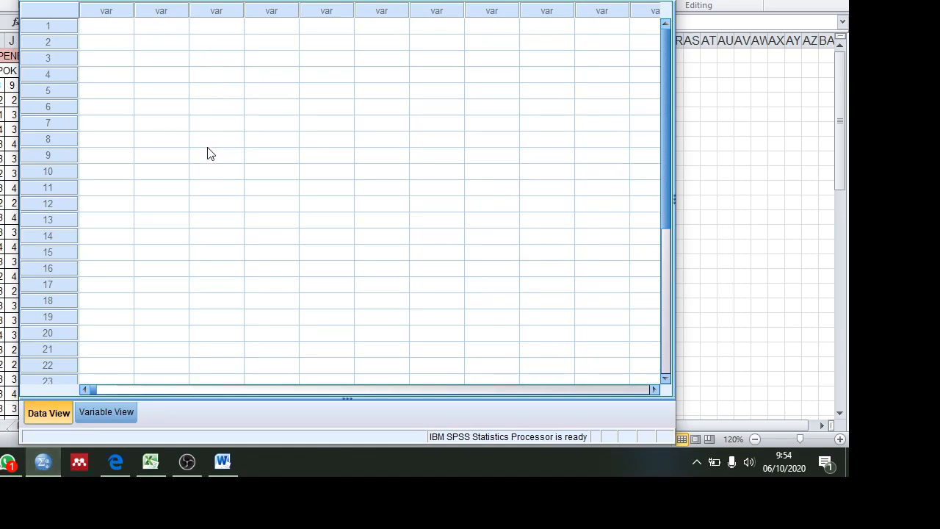
pyautogui.click(108, 418)
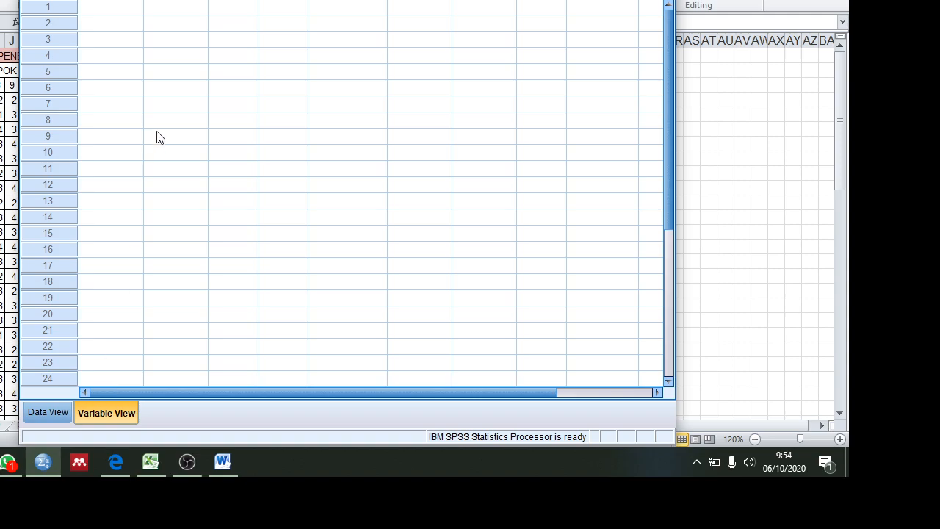
pyautogui.click(106, 7)
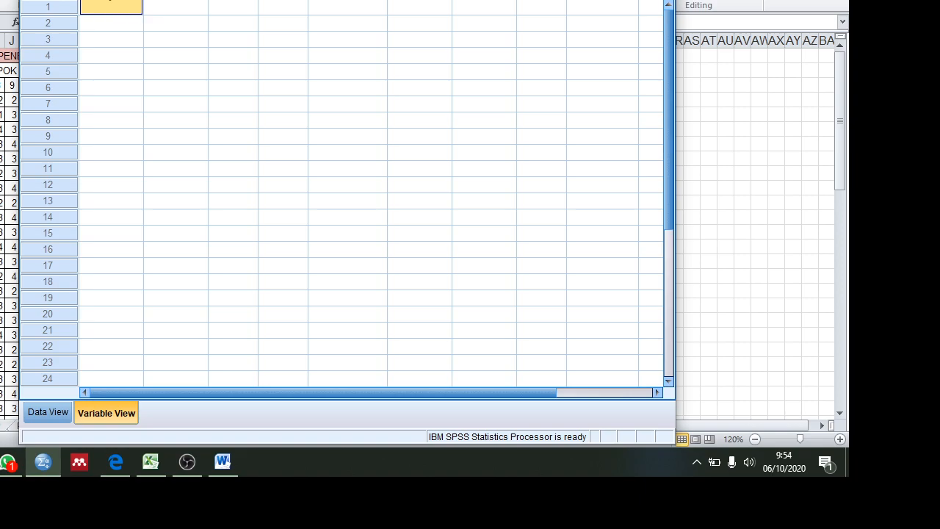
pyautogui.write('Kelompok')
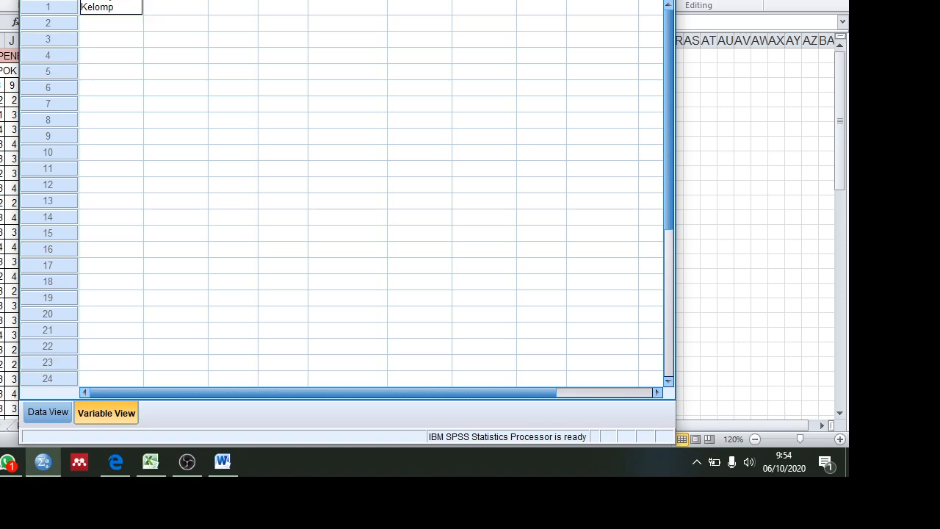
# Step: Define a second variable named Tahu_Pre in the row below Kelompok
pyautogui.click(104, 33)
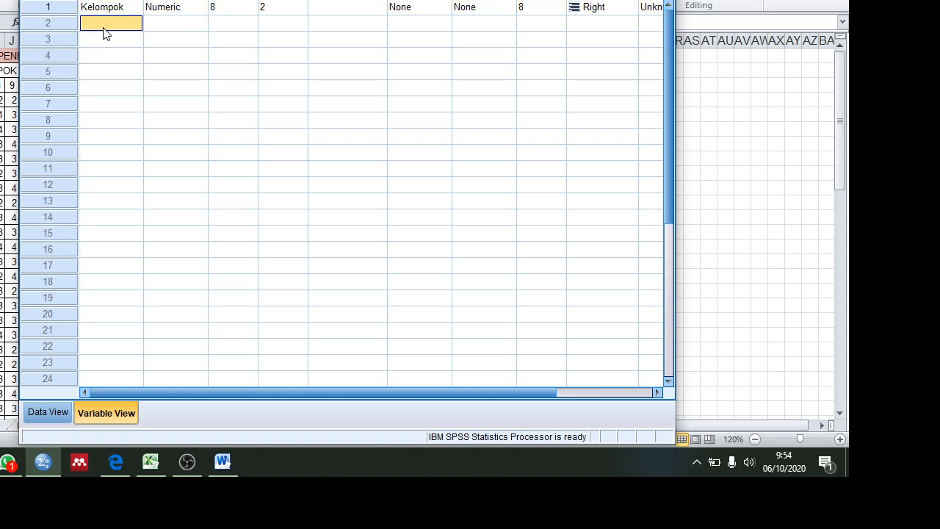
pyautogui.write('P')
pyautogui.press('BackSpace')
pyautogui.write('Tahu')
pyautogui.press('BackSpace')
pyautogui.write('u_Pre')
pyautogui.press('Return')
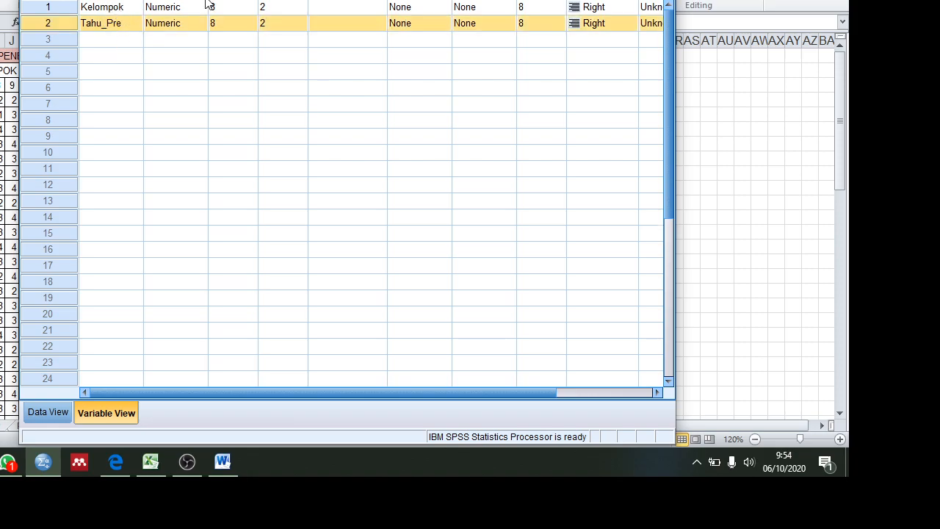
# Step: Set the number of decimals to 0 for both the Kelompok and Tahu_Pre variables
pyautogui.click(305, 12)
pyautogui.click(305, 12)
pyautogui.click(302, 11)
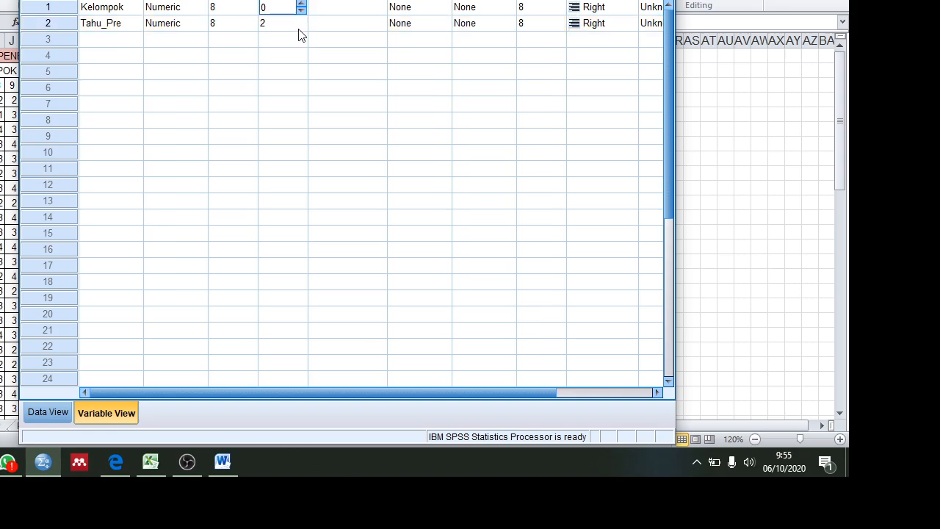
pyautogui.click(301, 26)
pyautogui.click(301, 27)
pyautogui.click(302, 26)
# Step: Copy the name Kelompok into the label of the first variable
pyautogui.click(118, 9)
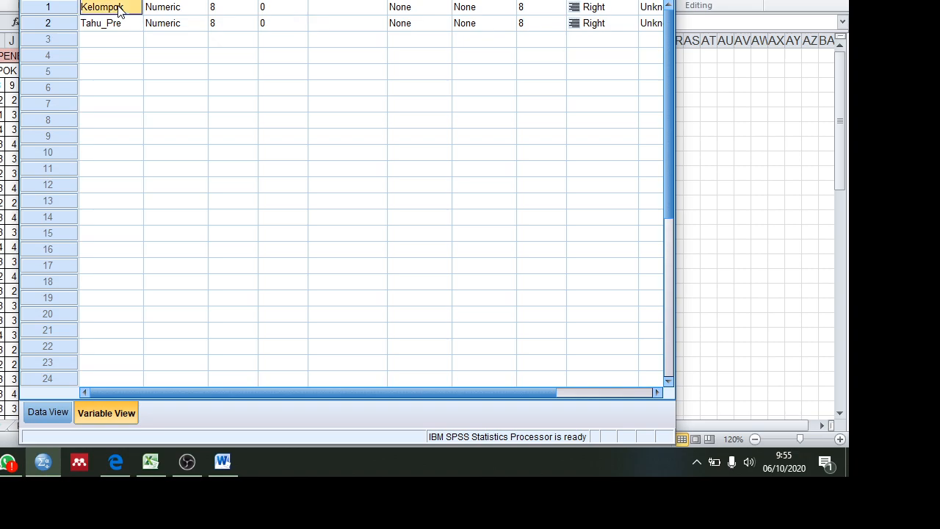
pyautogui.rightClick(117, 9)
pyautogui.click(134, 15)
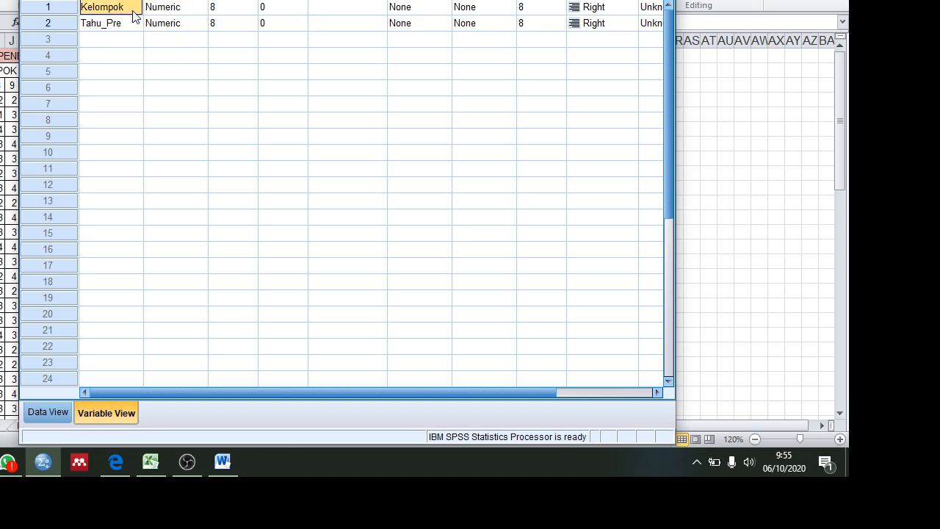
pyautogui.click(354, 9)
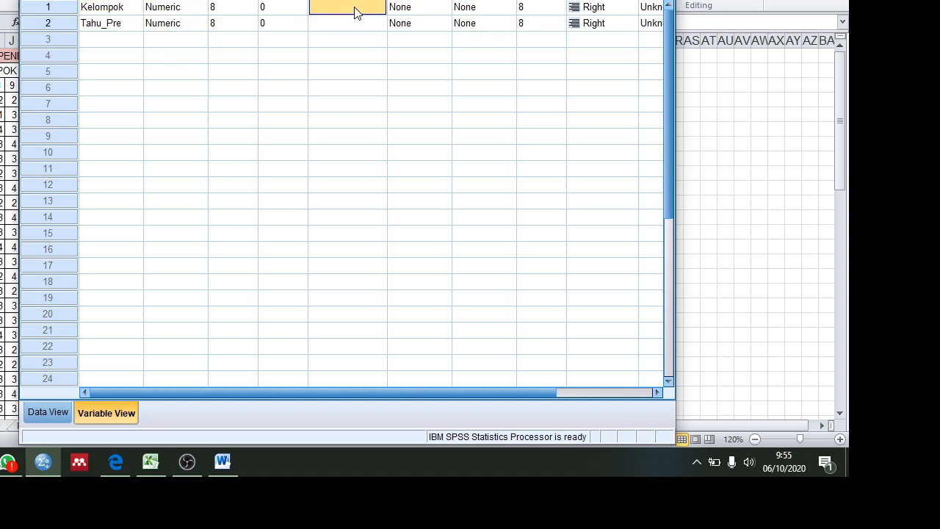
pyautogui.rightClick(354, 9)
pyautogui.click(369, 37)
# Step: Copy the name Tahu_Pre into the label of the second variable
pyautogui.rightClick(106, 27)
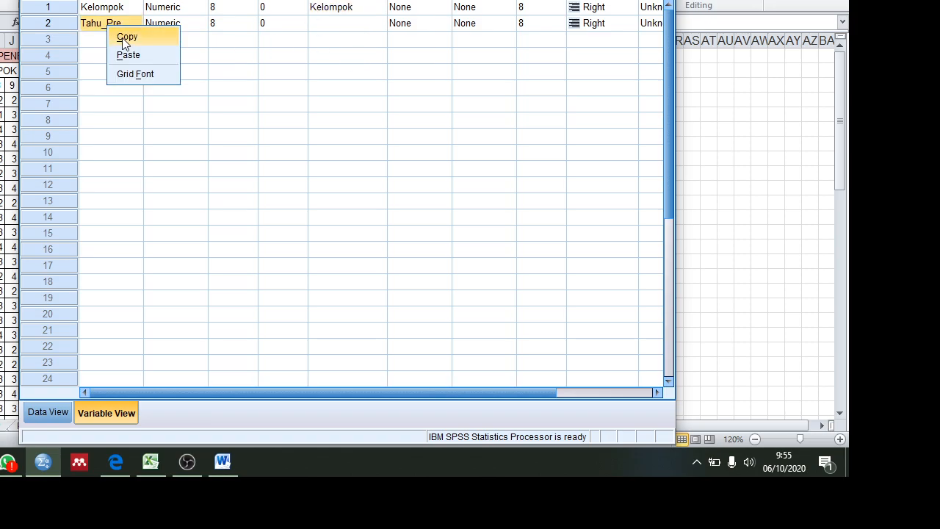
pyautogui.click(125, 37)
pyautogui.click(349, 24)
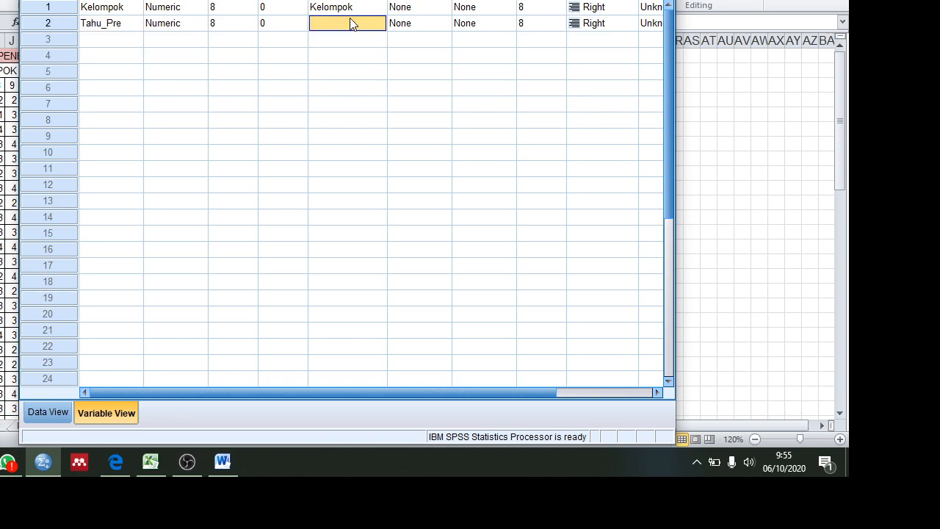
pyautogui.rightClick(355, 23)
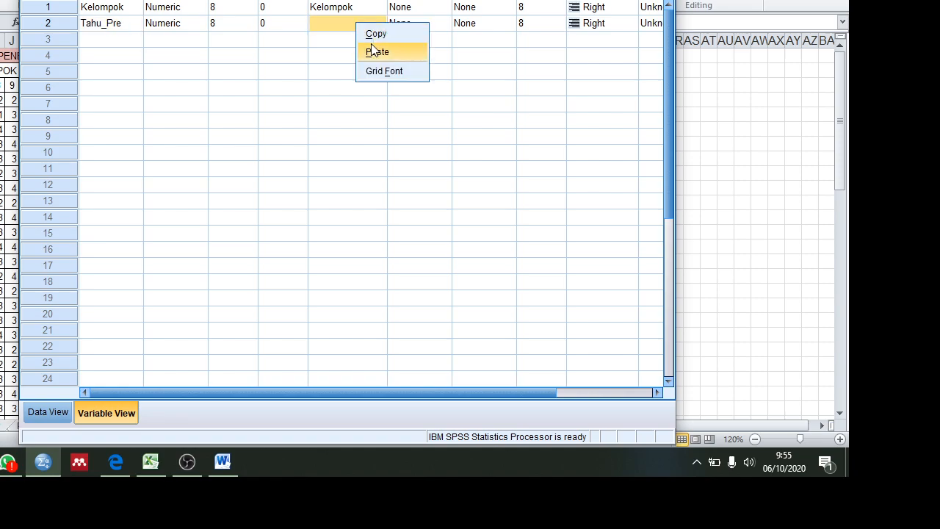
pyautogui.click(373, 53)
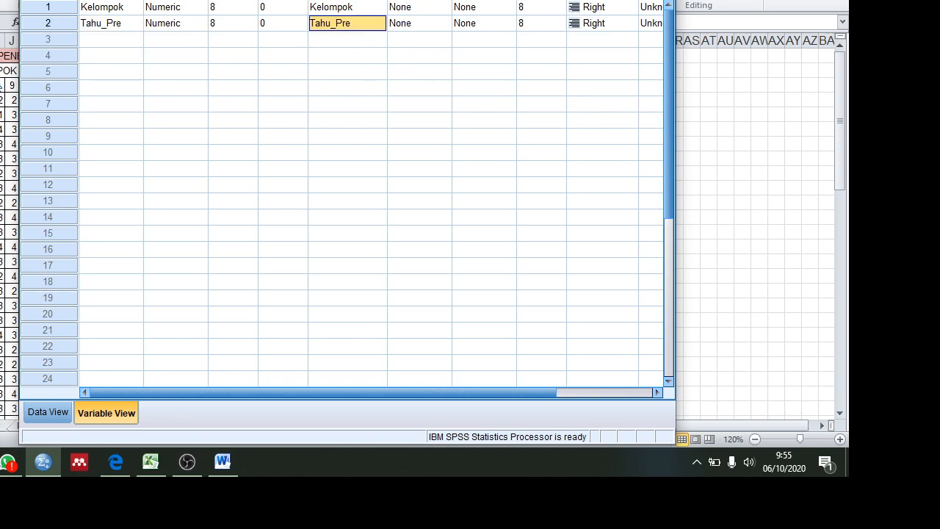
# Step: Check the KELOMPOK KONTROL and KELOMPOK PERLAKUAN pre-test tables in the Excel sheet to identify the groups
pyautogui.hotkey('alt', 'Tab')
pyautogui.click(18, 70)
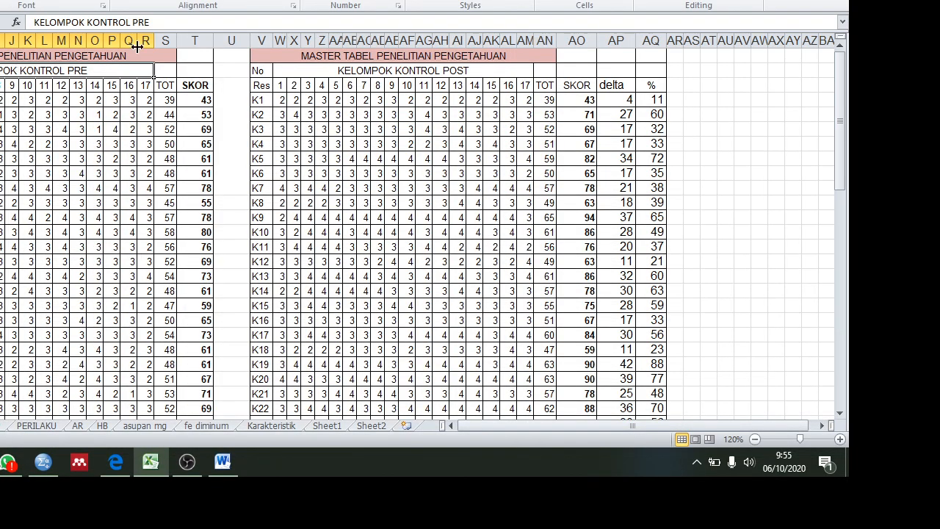
pyautogui.moveTo(842, 89); pyautogui.dragTo(845, 209)
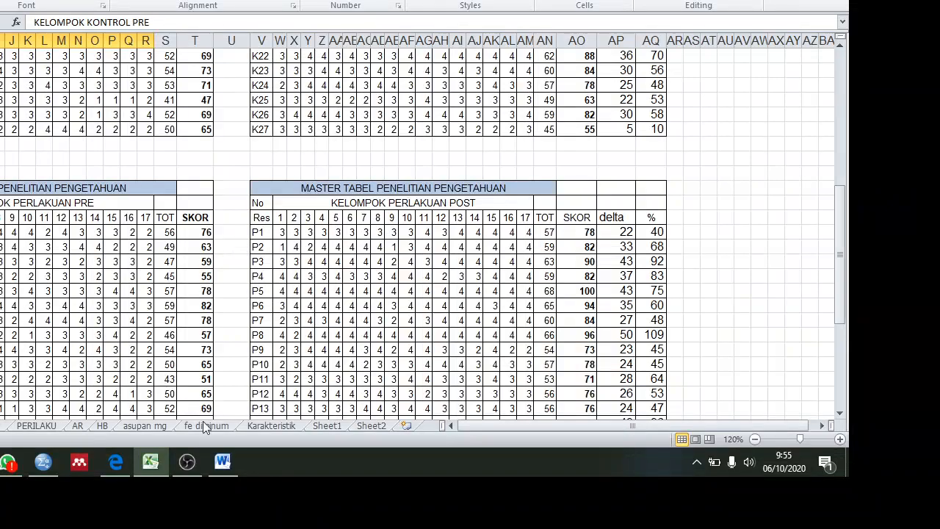
# Step: Switch to SPSS and add the value label 0 = Kontrol for the Kelompok variable
pyautogui.moveTo(117, 454)
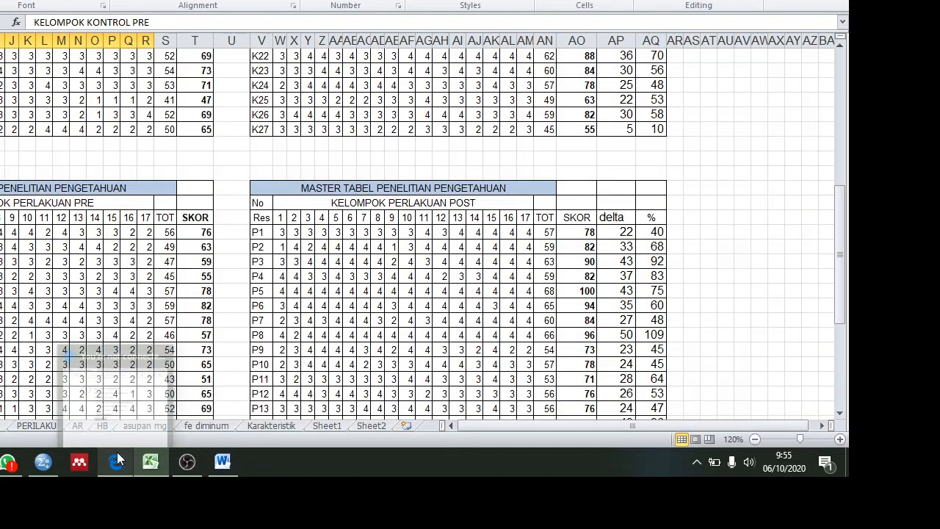
pyautogui.click(48, 464)
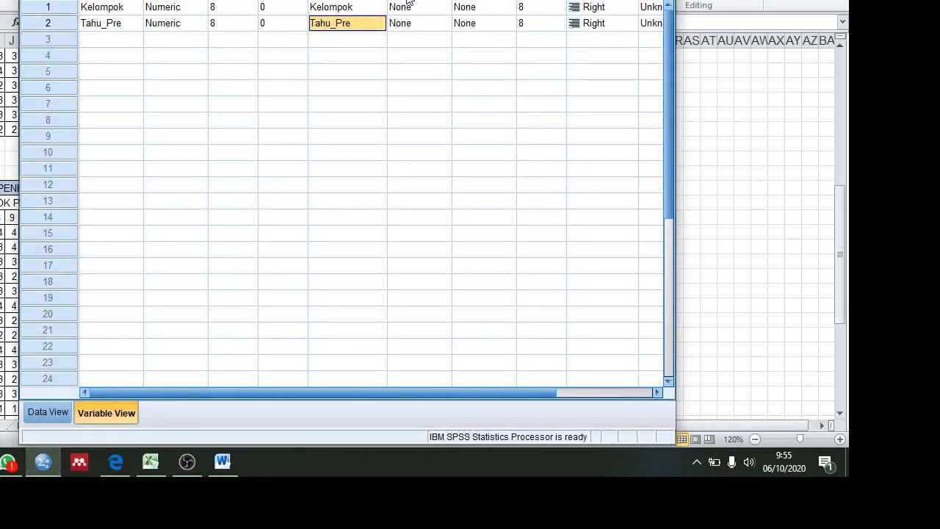
pyautogui.doubleClick(446, 7)
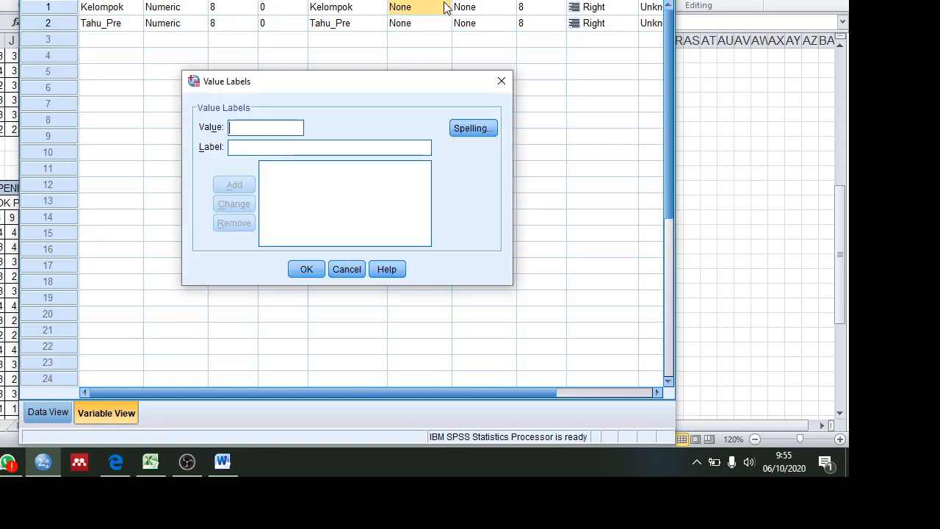
pyautogui.click(503, 81)
pyautogui.click(446, 8)
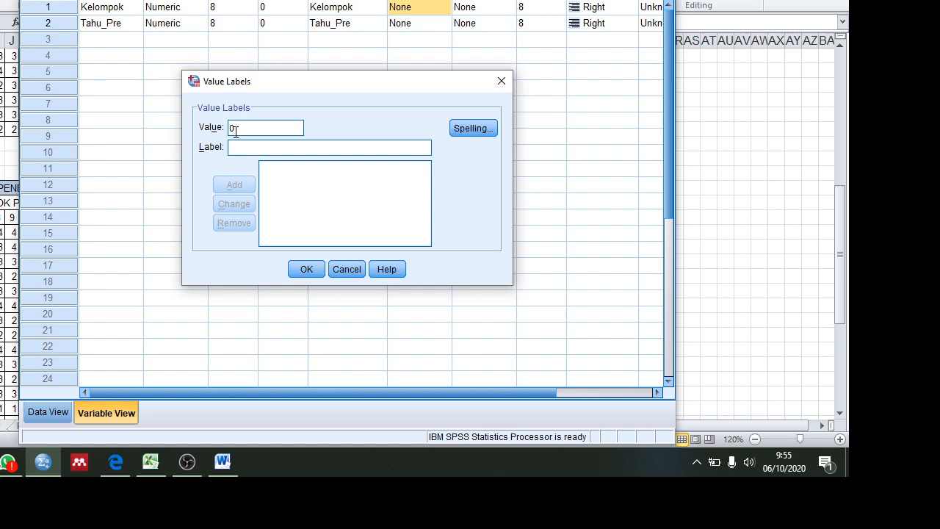
pyautogui.write('Kontrol')
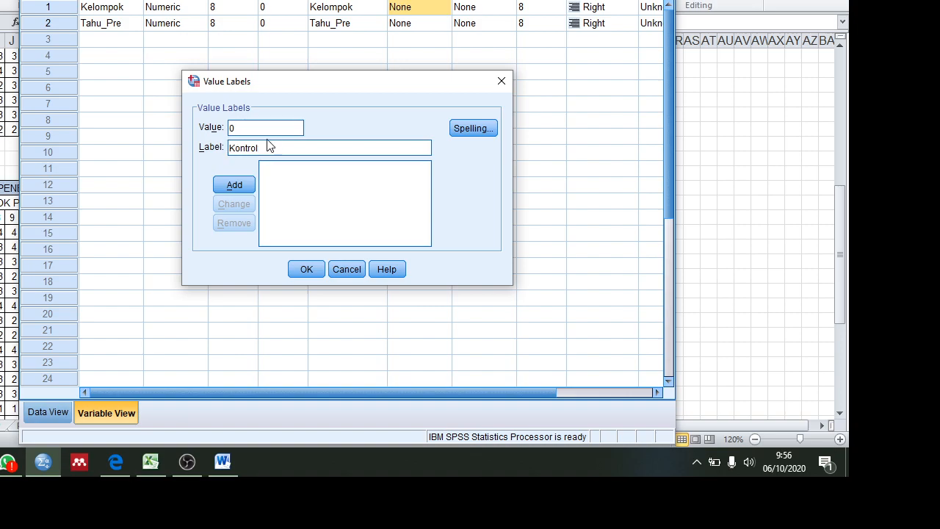
pyautogui.click(243, 186)
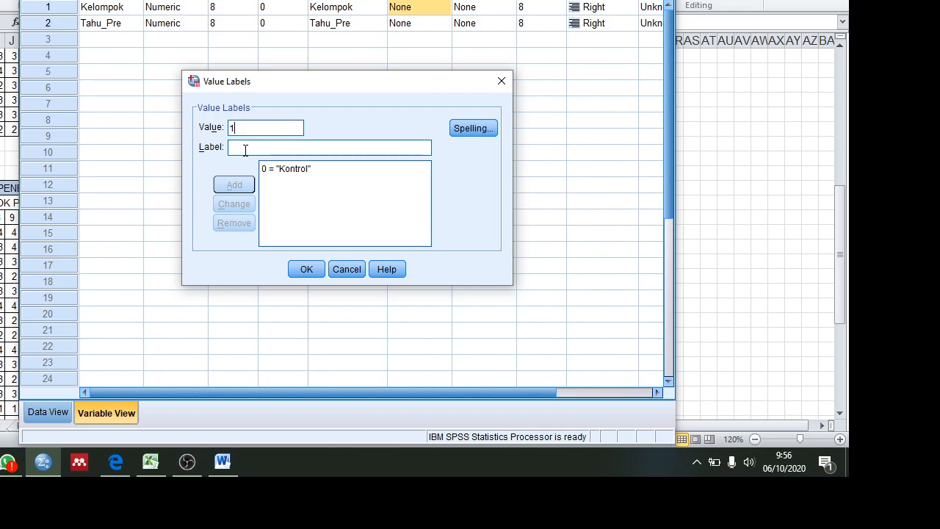
# Step: Add the value label 1 = Perlakuan for Kelompok and accept the value labels
pyautogui.write('K')
pyautogui.press('BackSpace')
pyautogui.write('Perlakuan')
pyautogui.click(246, 188)
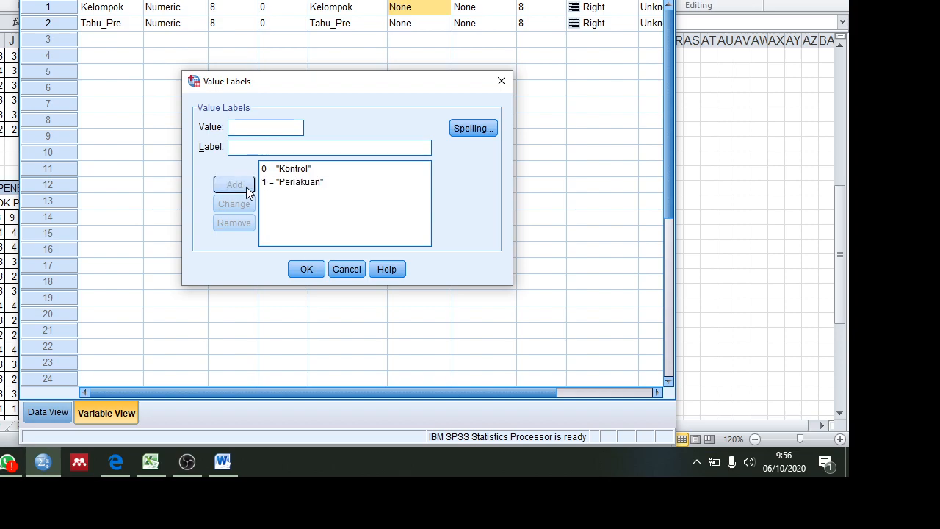
pyautogui.click(305, 270)
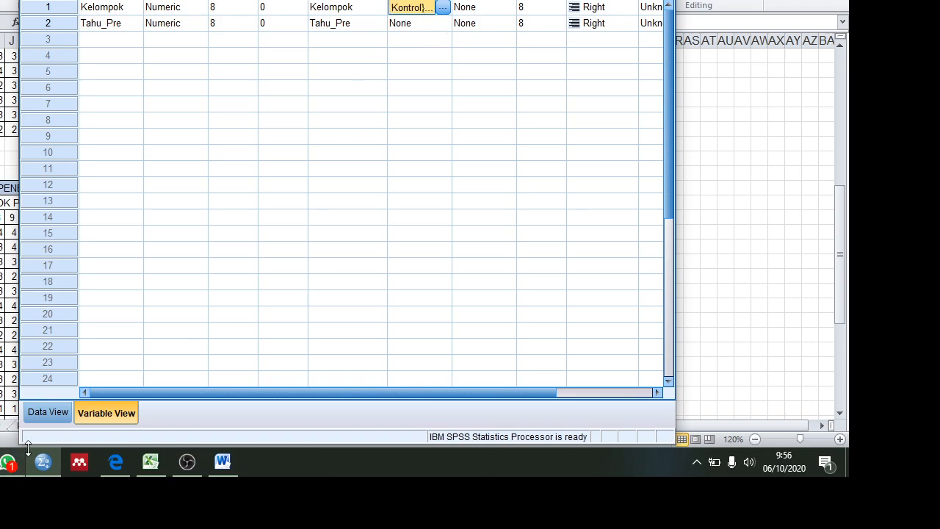
# Step: Check the control group's last respondent in the Excel sheet, and enter 0 as Kelompok for the first three cases in the SPSS data view
pyautogui.click(43, 412)
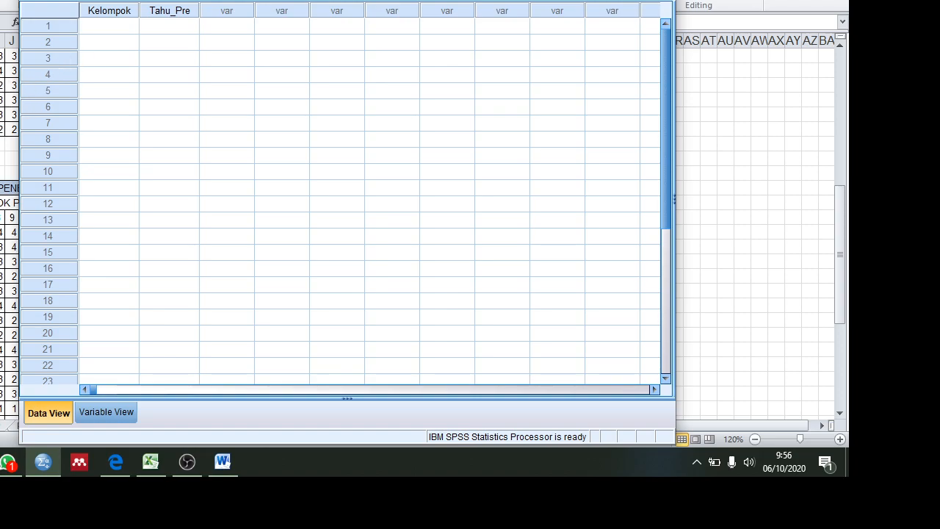
pyautogui.hotkey('alt', 'Tab')
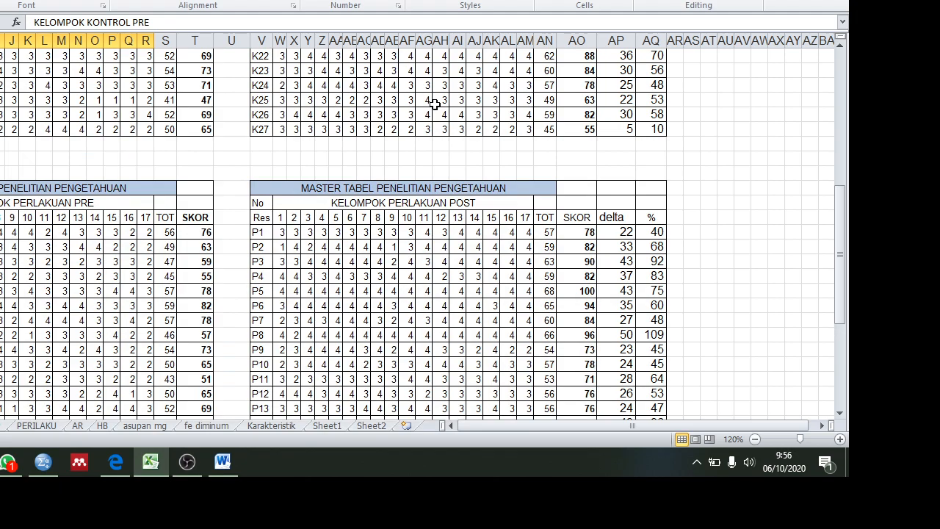
pyautogui.moveTo(843, 245); pyautogui.dragTo(826, 151)
pyautogui.click(2, 364)
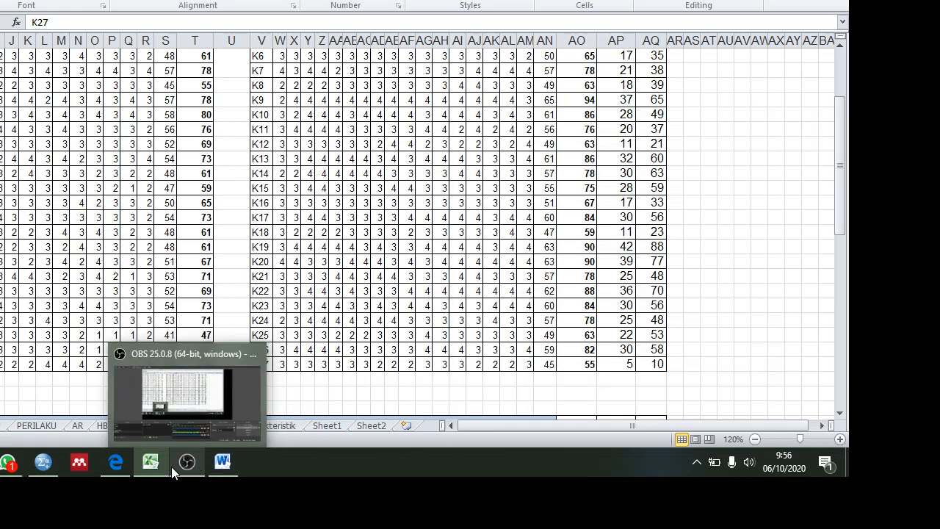
pyautogui.click(48, 465)
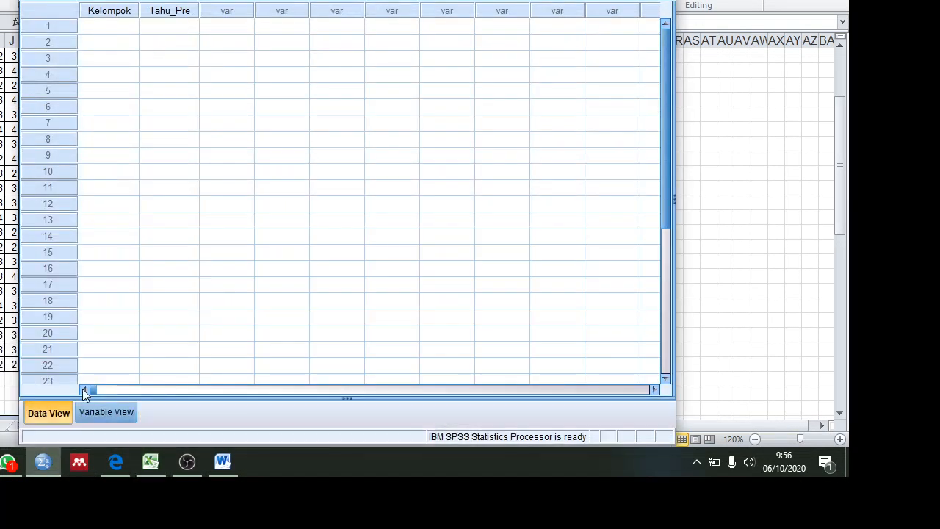
pyautogui.click(105, 26)
pyautogui.write('0')
pyautogui.press('Return')
pyautogui.write('0')
pyautogui.press('Return')
pyautogui.write('9')
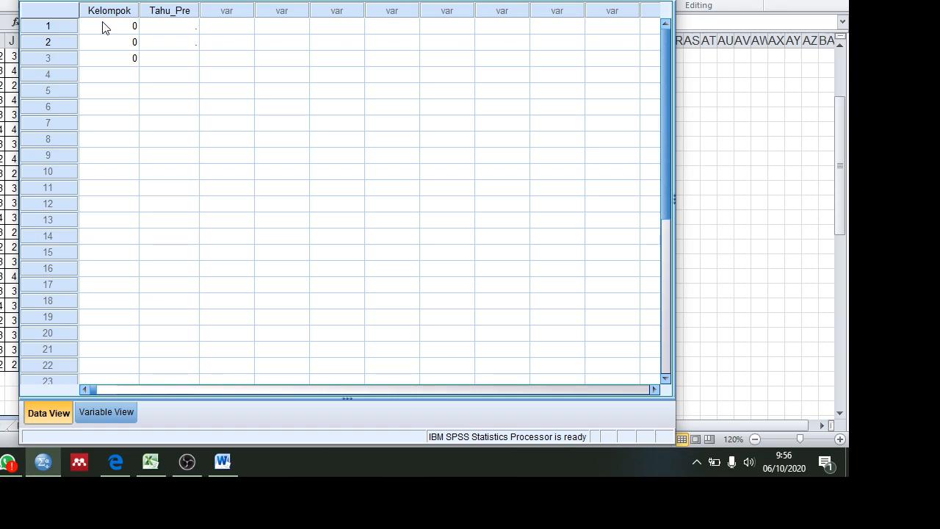
pyautogui.press('Up')
pyautogui.press('Down')
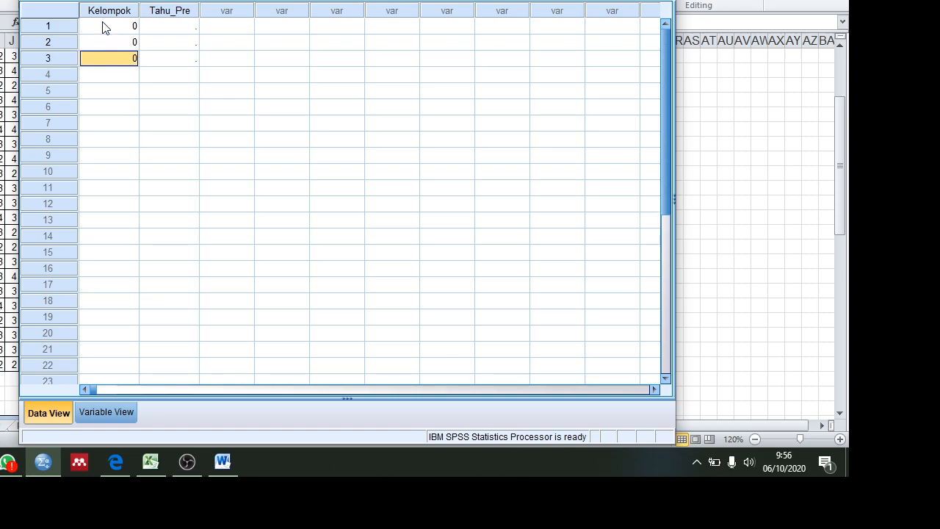
pyautogui.press('Down')
pyautogui.press('Down')
pyautogui.press('Down')
pyautogui.press('Down')
pyautogui.press('Down')
pyautogui.press('Down')
pyautogui.press('Down')
pyautogui.press('Down')
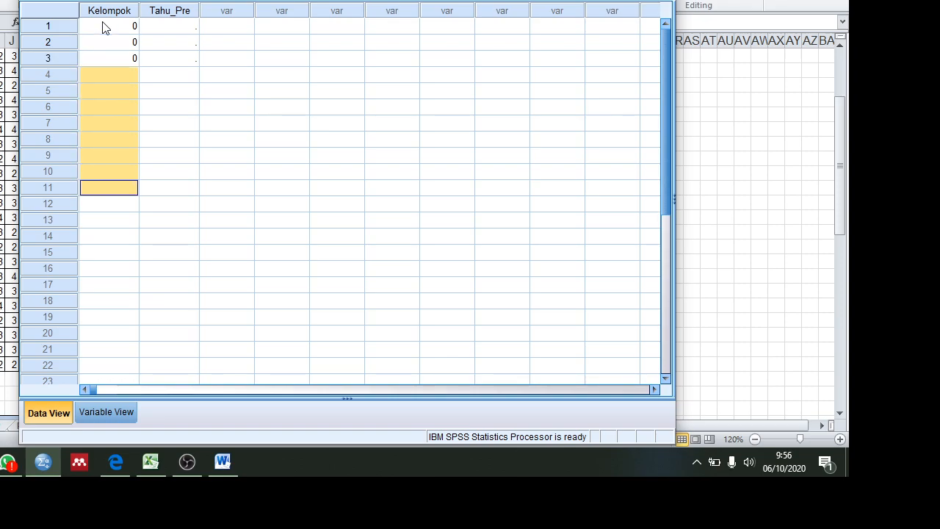
pyautogui.press('Down')
pyautogui.press('Down')
pyautogui.press('Down')
pyautogui.press('Down')
pyautogui.press('Down')
pyautogui.press('Down')
pyautogui.press('Down')
pyautogui.press('Down')
pyautogui.press('Down')
pyautogui.press('Down')
pyautogui.press('Down')
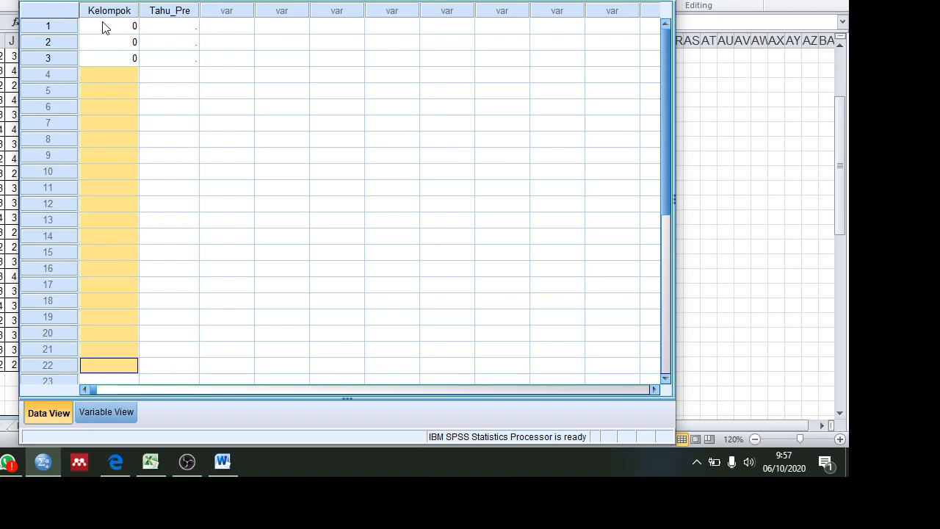
pyautogui.press('Down')
pyautogui.press('Down')
pyautogui.press('Down')
pyautogui.press('Down')
pyautogui.press('Down')
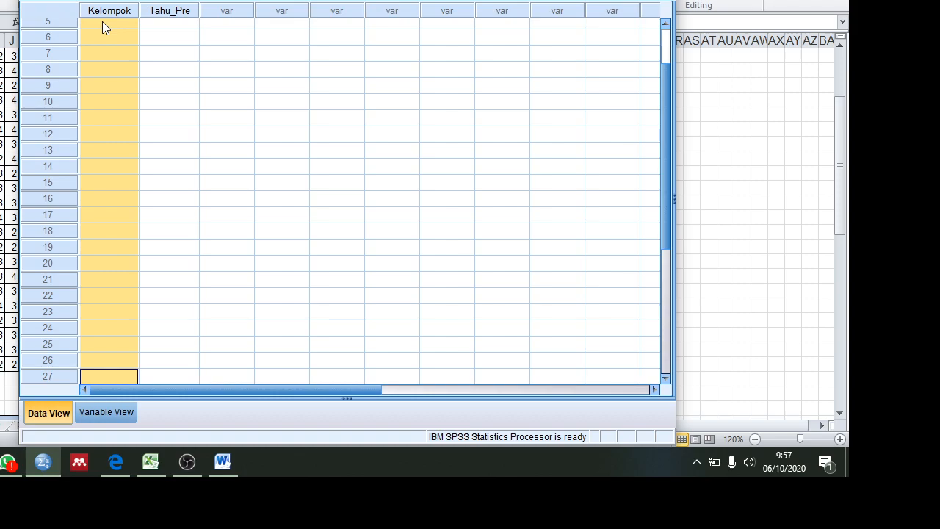
pyautogui.press('Down')
pyautogui.press('Up')
pyautogui.press('Up')
pyautogui.press('Up')
pyautogui.press('Up')
pyautogui.press('Up')
pyautogui.press('Up')
pyautogui.press('Up')
pyautogui.press('Up')
pyautogui.press('Up')
pyautogui.press('Up')
pyautogui.press('Up')
pyautogui.press('Up')
pyautogui.press('Up')
pyautogui.press('Up')
pyautogui.press('Up')
pyautogui.press('Up')
pyautogui.press('Up')
pyautogui.press('Up')
pyautogui.press('Up')
pyautogui.press('Up')
pyautogui.press('Up')
pyautogui.press('Up')
pyautogui.press('Up')
pyautogui.press('Up')
pyautogui.press('Up')
pyautogui.press('Up')
pyautogui.press('Up')
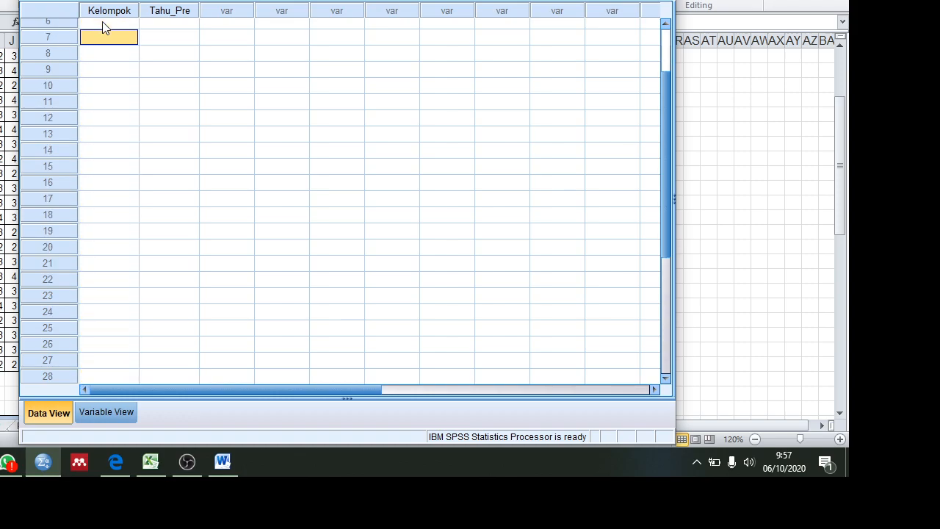
pyautogui.press('Down')
pyautogui.press('Down')
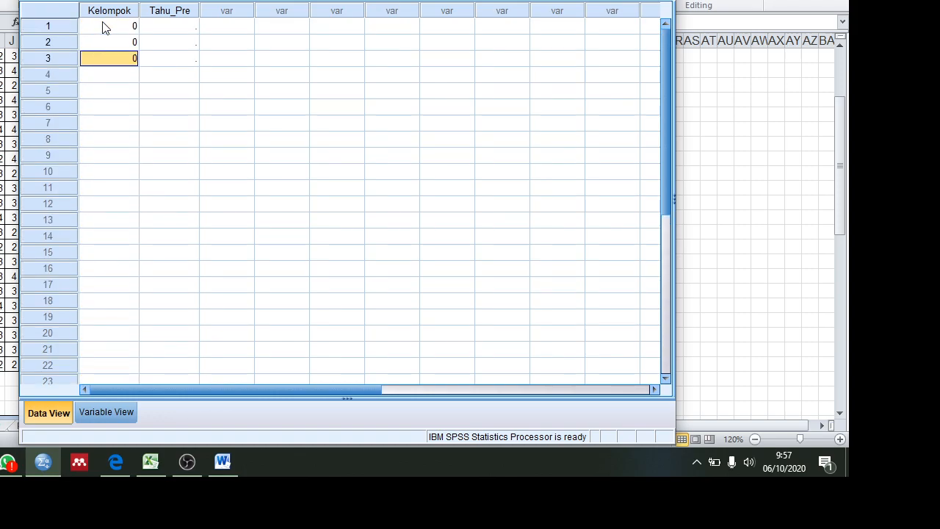
pyautogui.press('Down')
pyautogui.press('Down')
pyautogui.press('Down')
pyautogui.press('Down')
pyautogui.press('Down')
pyautogui.press('Down')
pyautogui.press('Down')
pyautogui.press('Down')
pyautogui.press('Down')
pyautogui.press('Down')
pyautogui.press('Down')
pyautogui.press('Down')
pyautogui.press('Down')
pyautogui.press('Down')
pyautogui.press('Down')
pyautogui.press('Down')
pyautogui.press('Down')
pyautogui.press('Down')
pyautogui.press('Down')
pyautogui.press('Down')
pyautogui.press('Down')
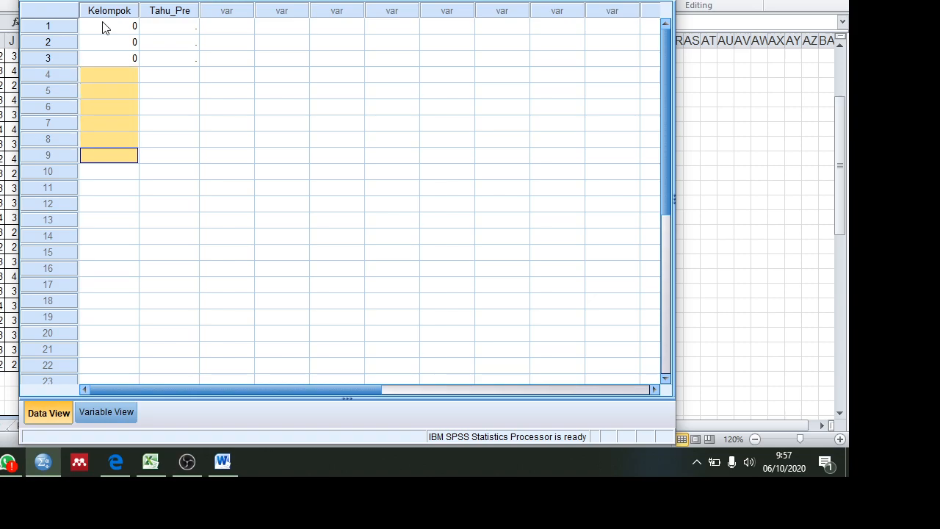
pyautogui.press('Up')
pyautogui.press('Up')
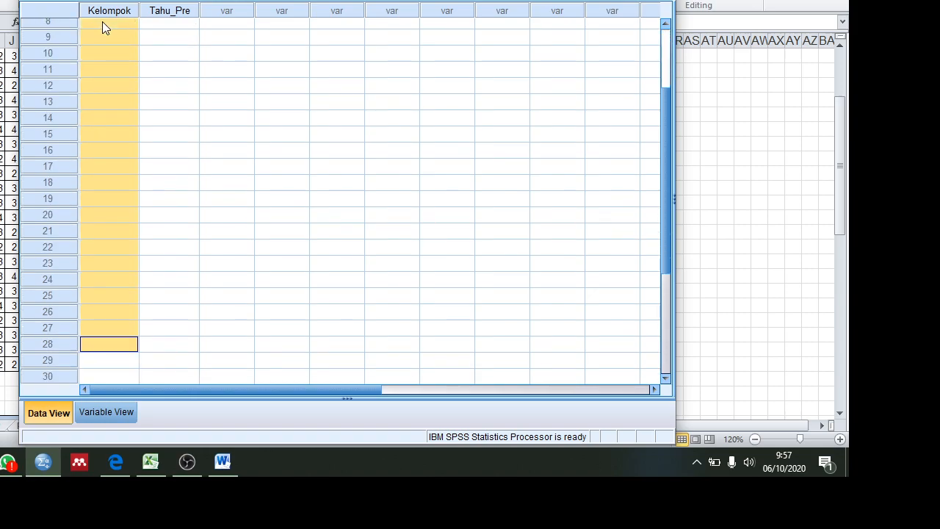
pyautogui.press('Up')
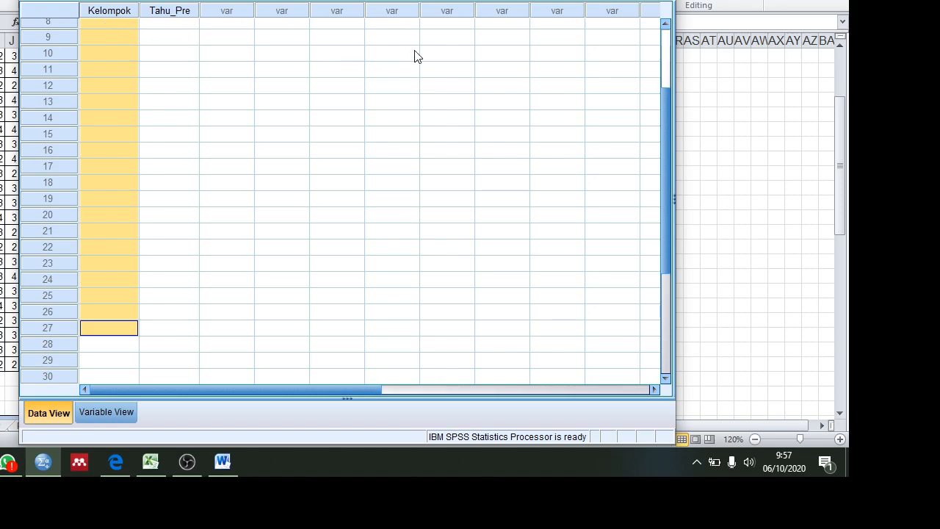
pyautogui.moveTo(668, 128); pyautogui.dragTo(657, 51)
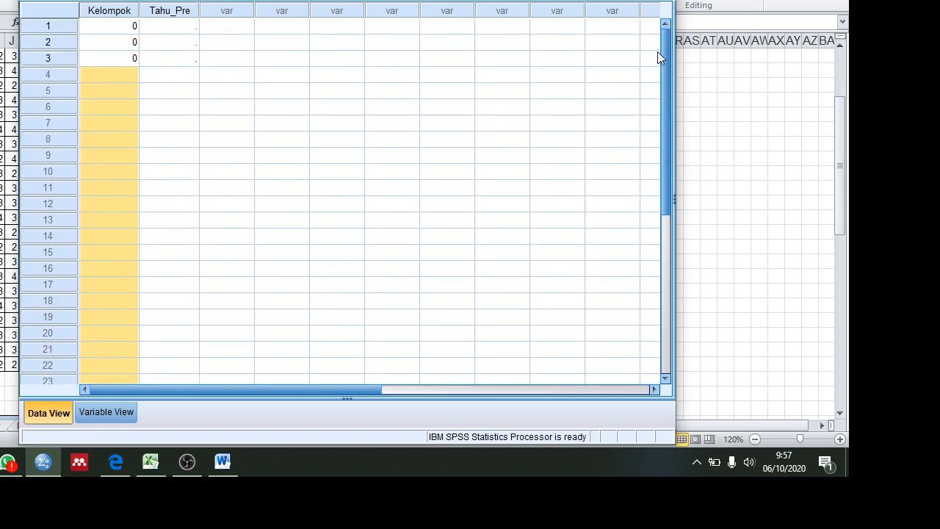
# Step: Copy the 0 from row 3 of Kelompok into rows 4 to 27
pyautogui.rightClick(107, 56)
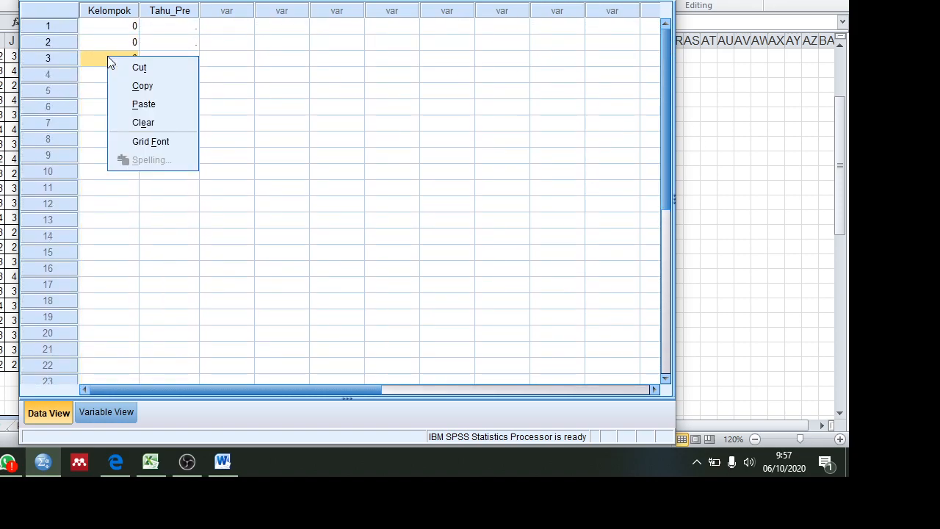
pyautogui.click(130, 87)
pyautogui.moveTo(113, 80); pyautogui.dragTo(103, 220)
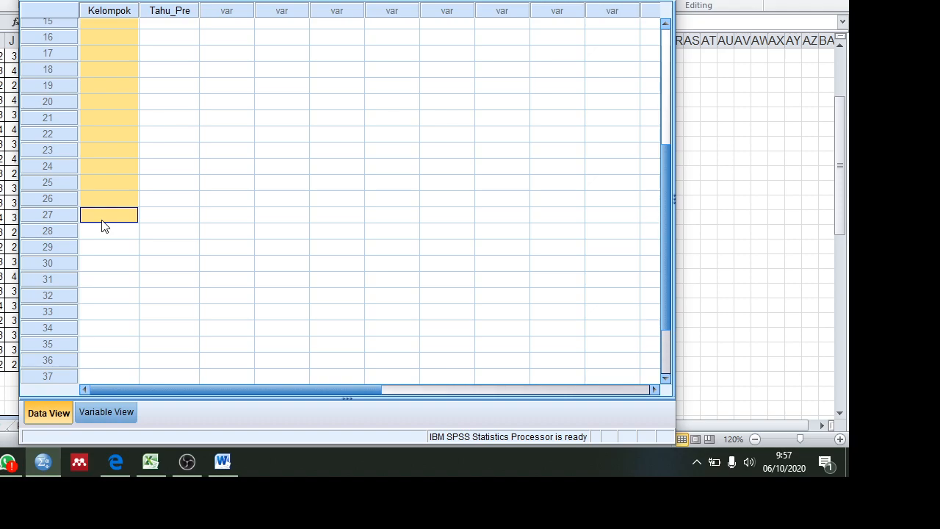
pyautogui.rightClick(103, 222)
pyautogui.click(129, 269)
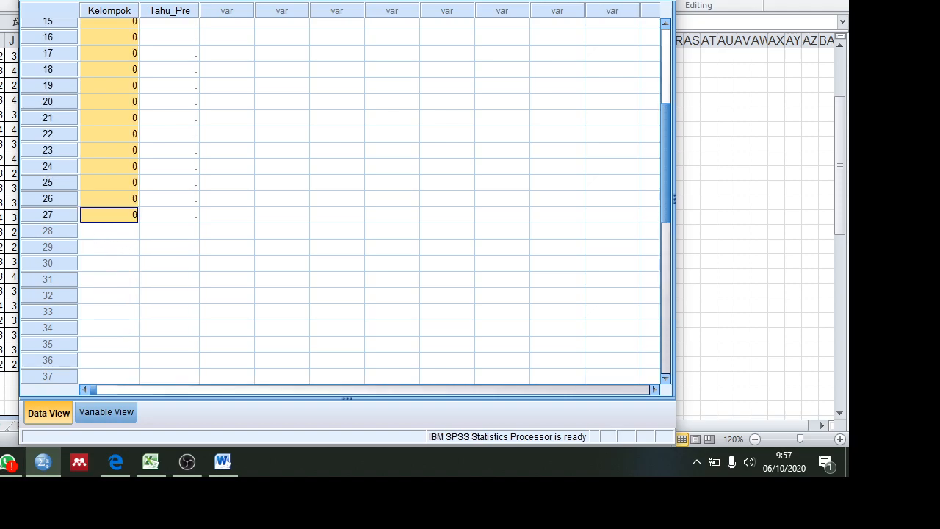
# Step: Check the treatment group's last respondent in the Excel sheet, and enter 1 as Kelompok in row 28 of the SPSS data
pyautogui.click(151, 462)
pyautogui.moveTo(842, 205); pyautogui.dragTo(850, 346)
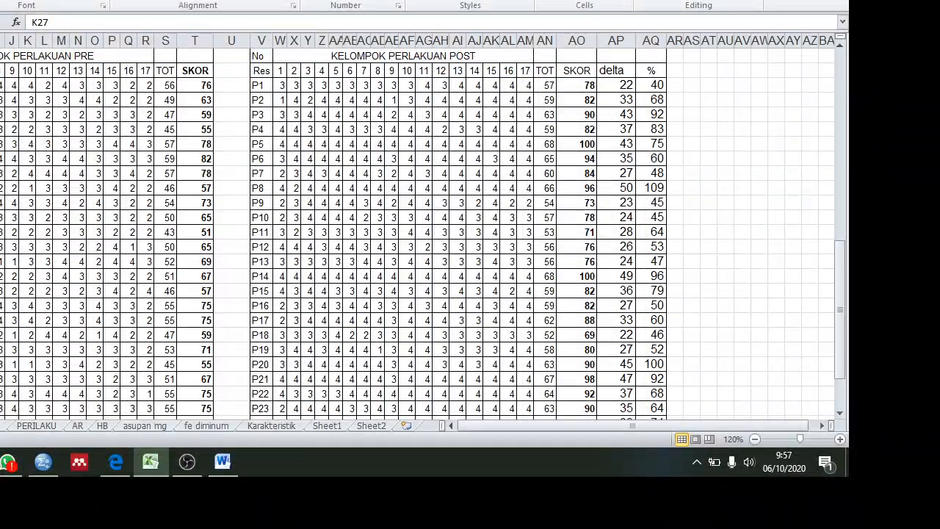
pyautogui.click(844, 266)
pyautogui.moveTo(844, 266); pyautogui.dragTo(845, 279)
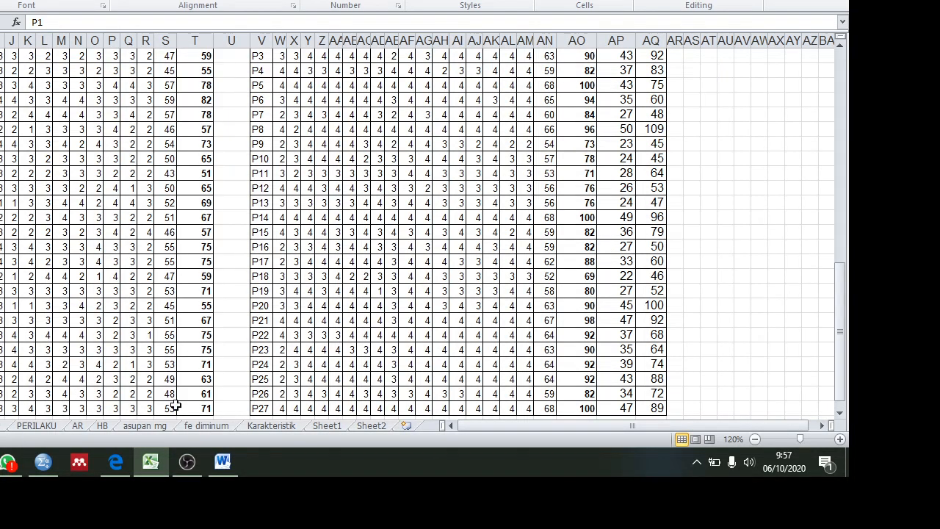
pyautogui.click(43, 461)
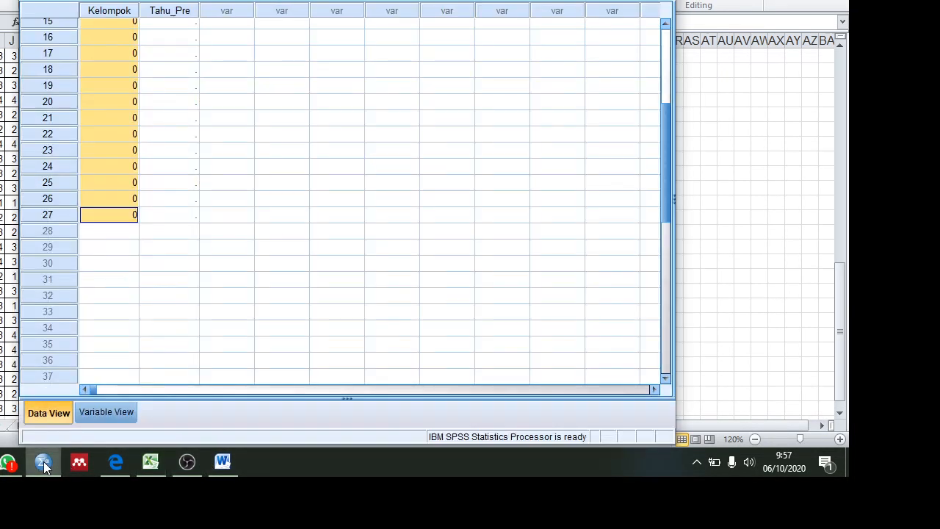
pyautogui.click(126, 232)
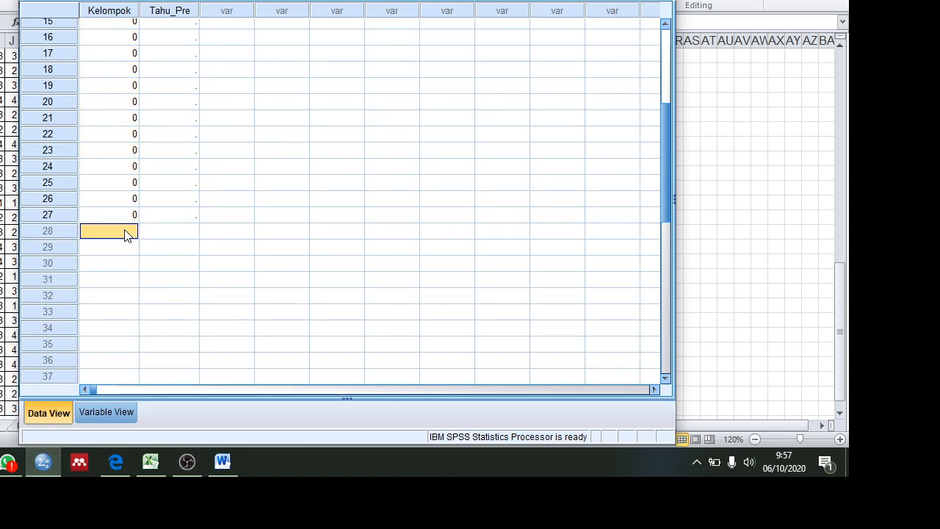
pyautogui.write('1')
pyautogui.press('Return')
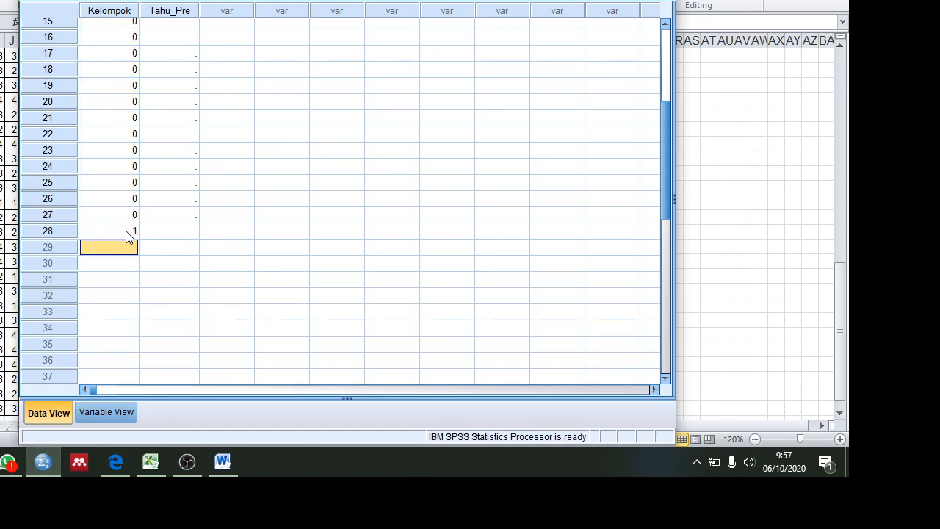
# Step: Copy the 1 from row 28 of Kelompok into rows 29 to 54
pyautogui.click(127, 232)
pyautogui.rightClick(126, 232)
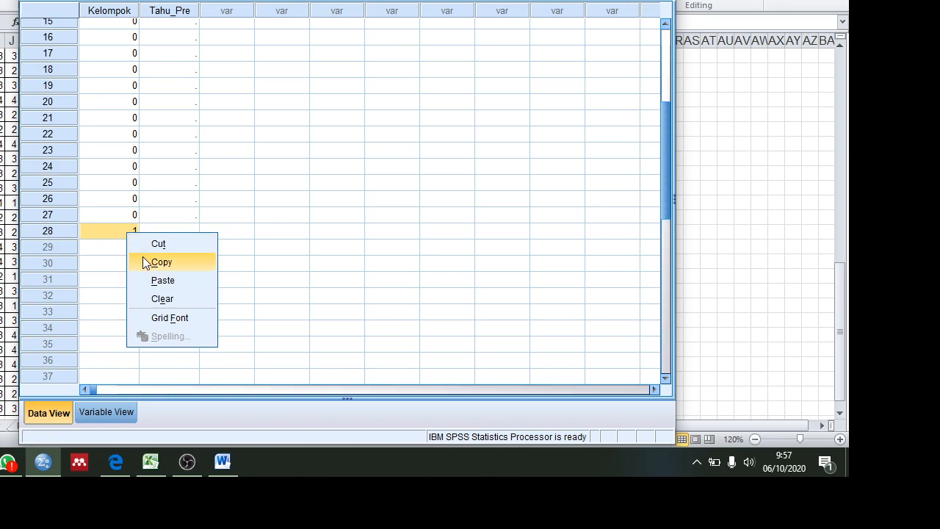
pyautogui.click(144, 263)
pyautogui.moveTo(130, 249); pyautogui.dragTo(116, 352)
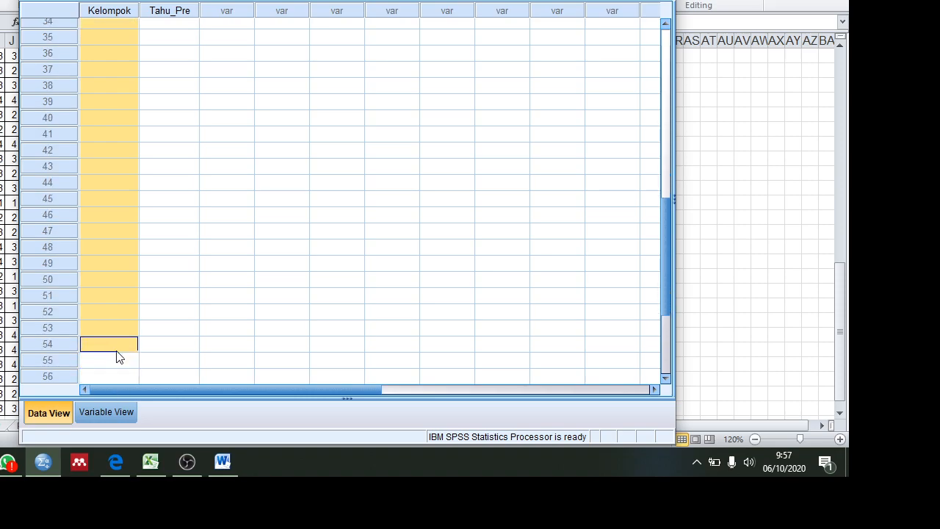
pyautogui.rightClick(118, 355)
pyautogui.click(146, 398)
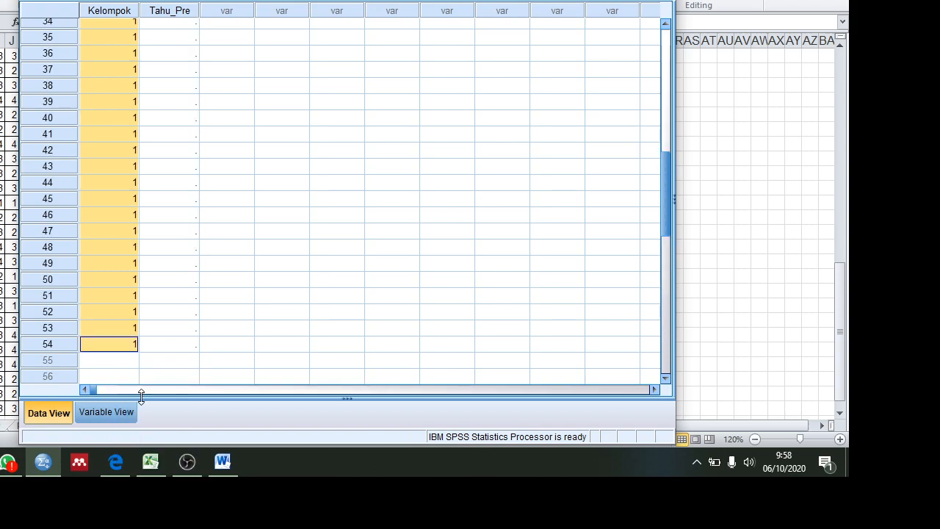
pyautogui.moveTo(666, 227); pyautogui.dragTo(639, 86)
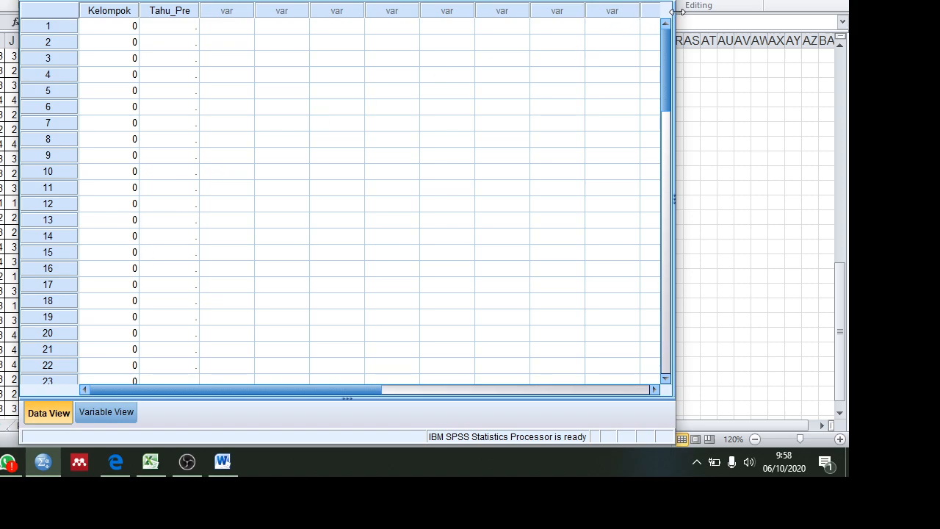
# Step: Switch to the Excel sheet and copy the control group's pre-test SKOR values for respondents K1 to K27
pyautogui.moveTo(669, 45); pyautogui.dragTo(670, 65)
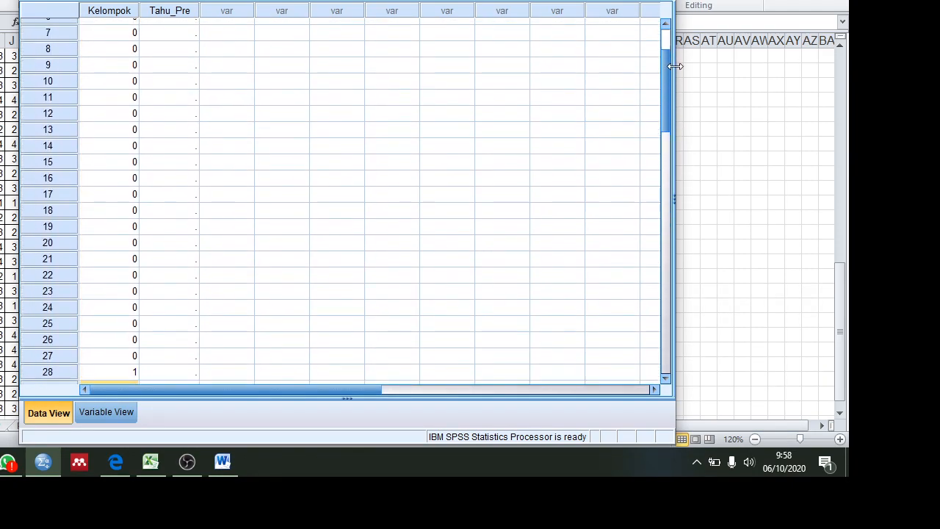
pyautogui.click(2, 146)
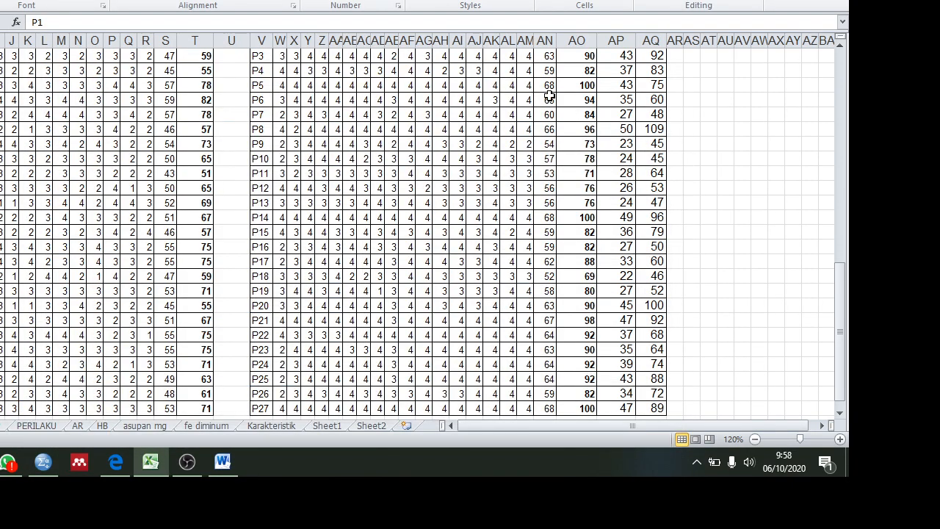
pyautogui.moveTo(841, 269); pyautogui.dragTo(838, 221)
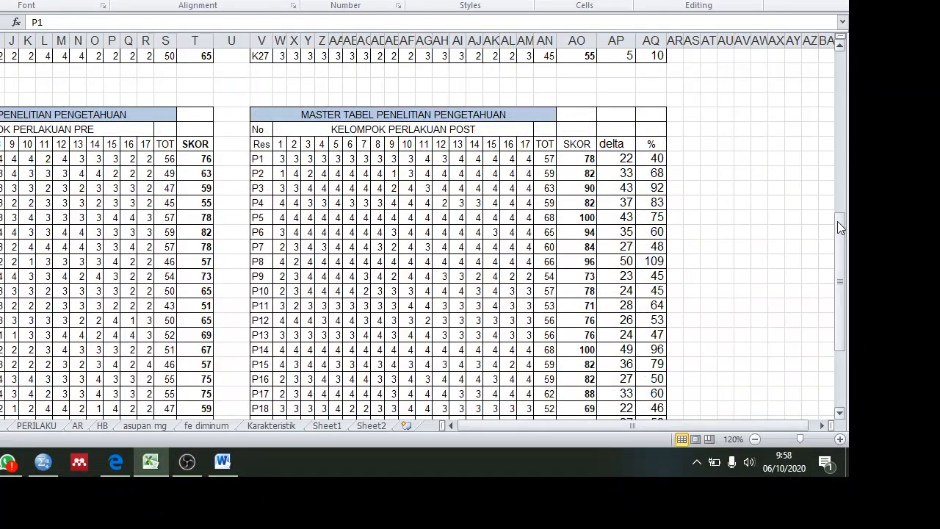
pyautogui.moveTo(842, 277); pyautogui.dragTo(832, 99)
pyautogui.click(199, 104)
pyautogui.moveTo(199, 104); pyautogui.dragTo(200, 393)
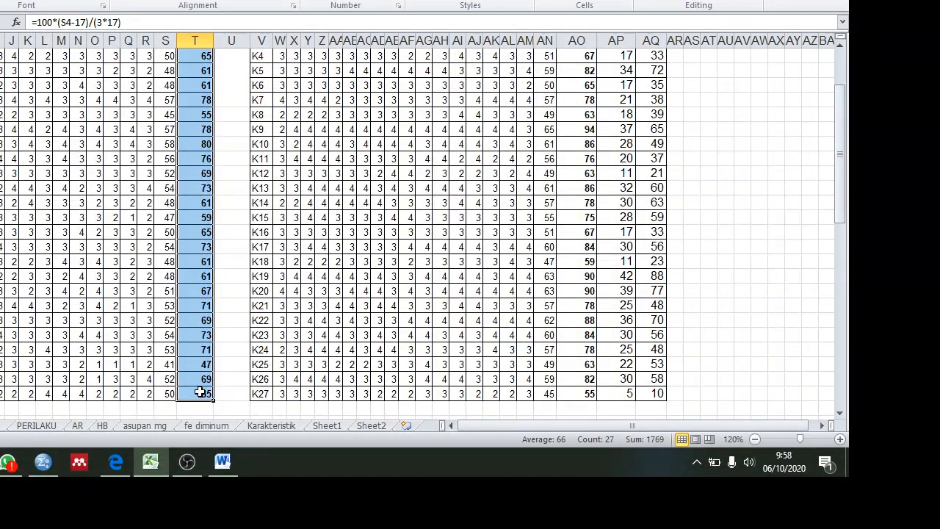
pyautogui.rightClick(200, 394)
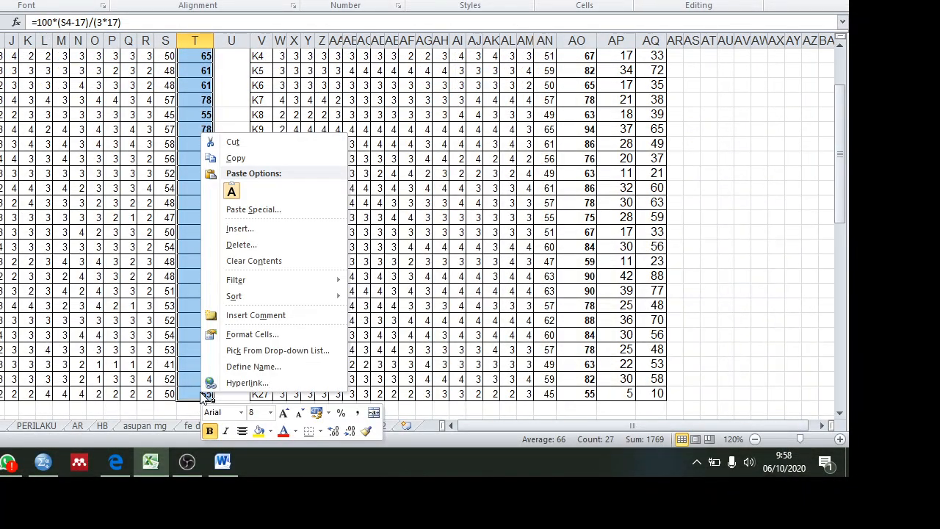
pyautogui.click(256, 160)
pyautogui.scroll(2, 254, 155)
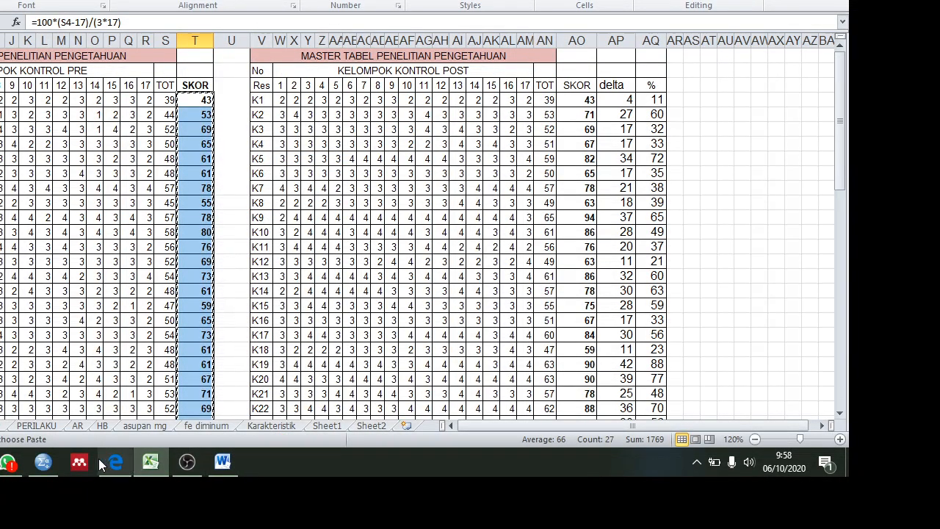
# Step: Switch to SPSS and paste the copied control scores into Tahu_Pre starting at row 1
pyautogui.click(43, 470)
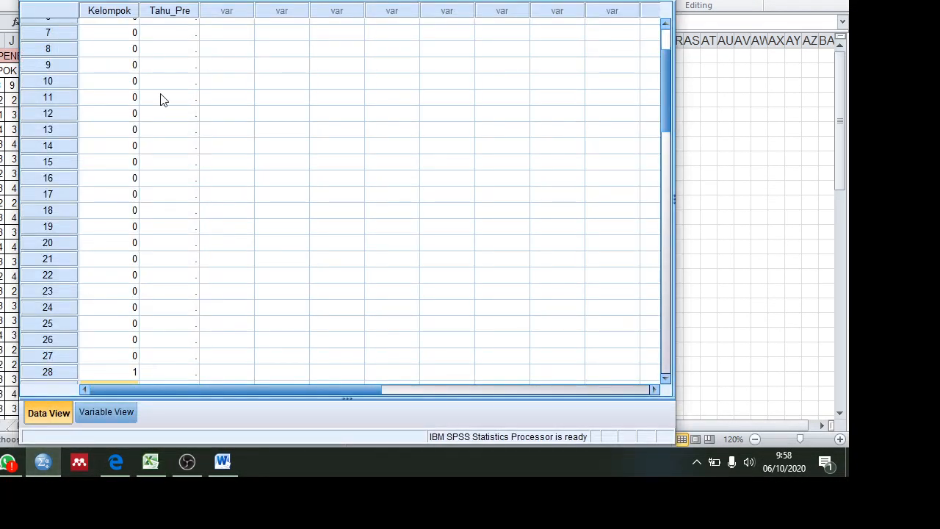
pyautogui.moveTo(666, 90); pyautogui.dragTo(664, 45)
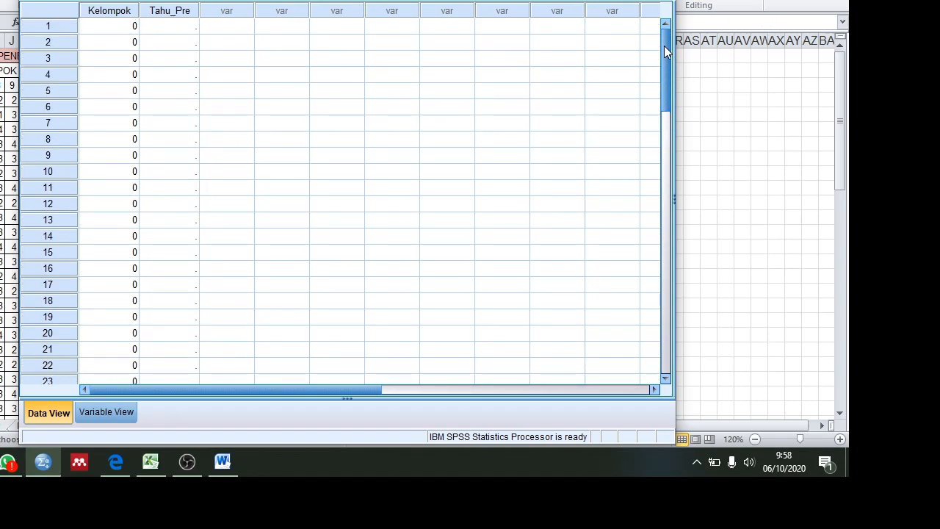
pyautogui.rightClick(169, 33)
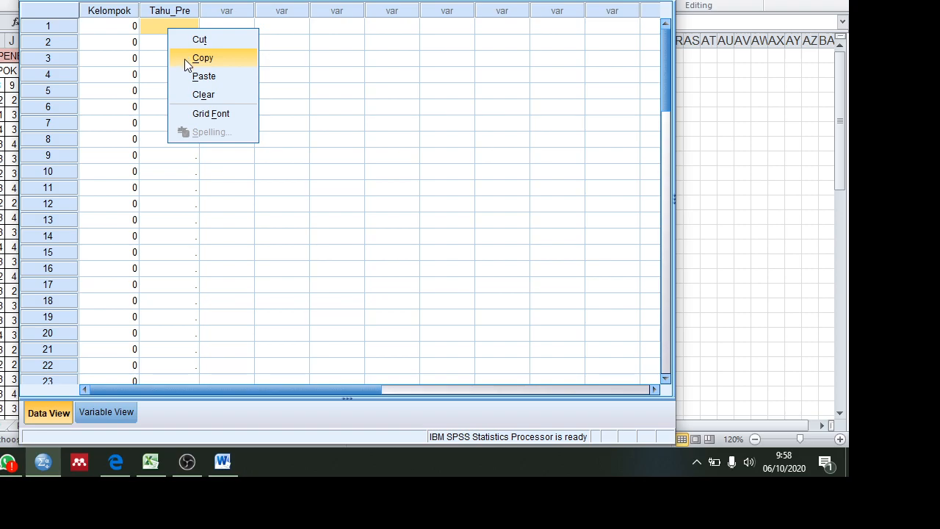
pyautogui.click(193, 75)
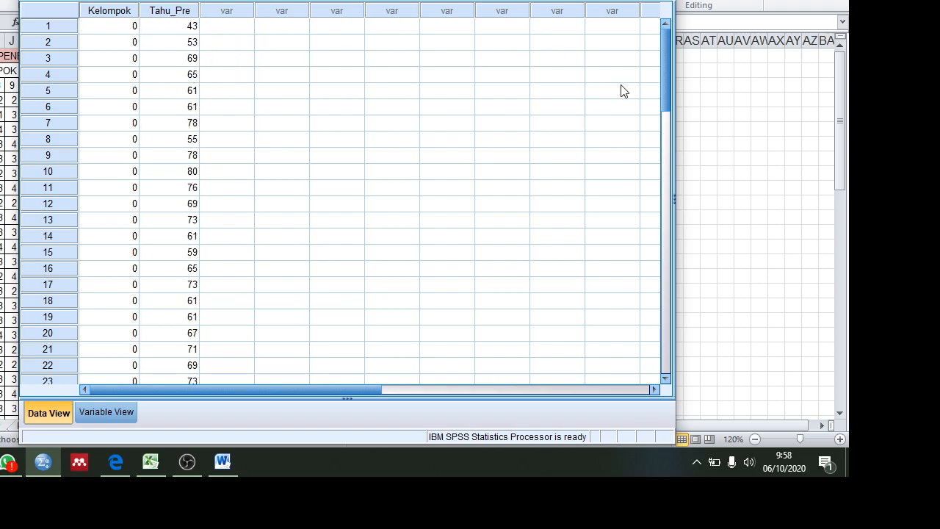
# Step: Copy the treatment group's pre-test SKOR values for respondents P1 to P27 from the Excel sheet
pyautogui.moveTo(667, 56); pyautogui.dragTo(670, 159)
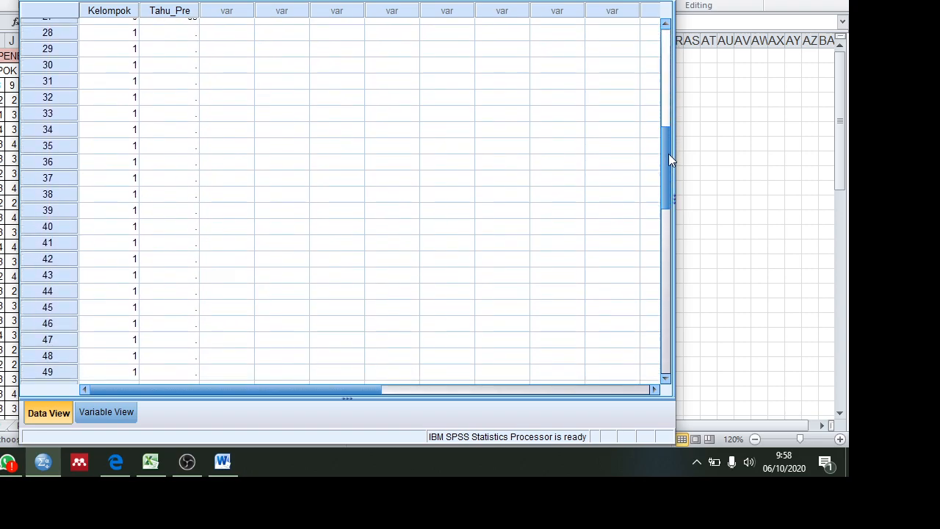
pyautogui.click(4, 233)
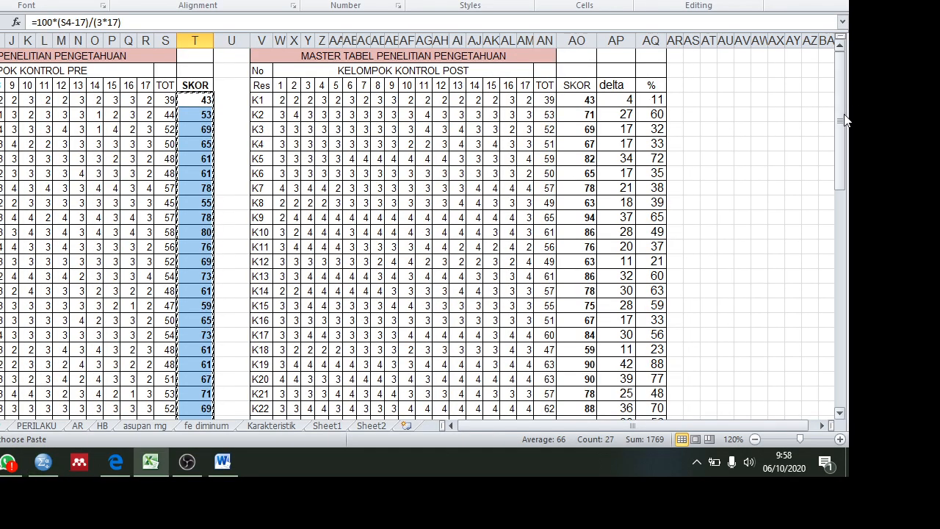
pyautogui.moveTo(848, 120); pyautogui.dragTo(850, 314)
pyautogui.moveTo(206, 71); pyautogui.dragTo(200, 394)
pyautogui.rightClick(199, 395)
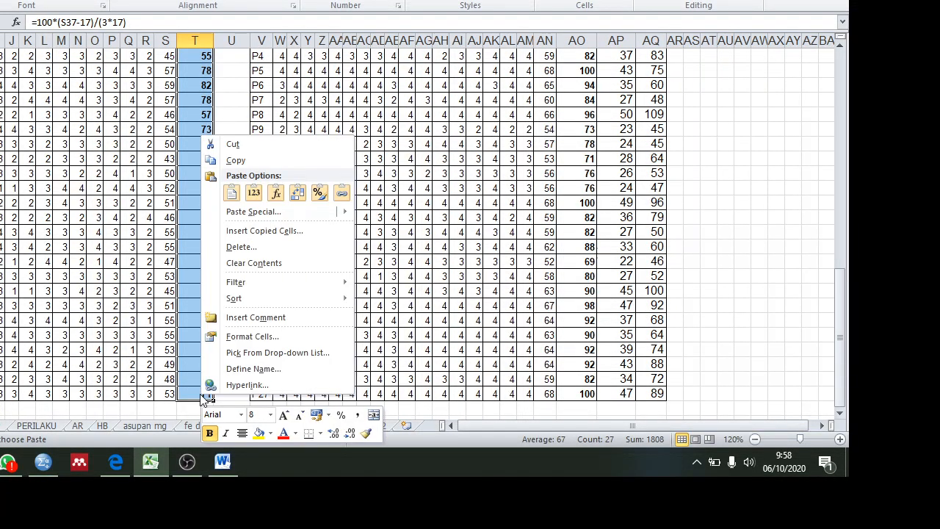
pyautogui.click(260, 166)
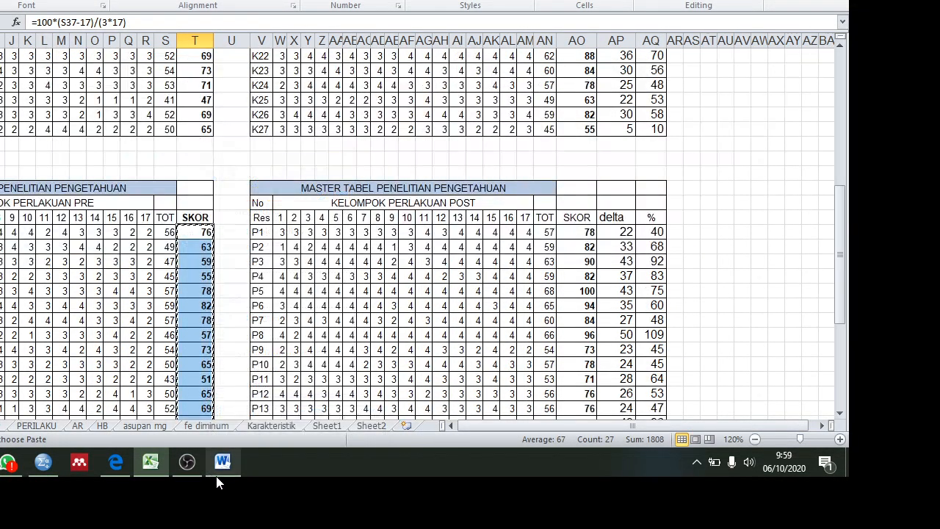
# Step: Paste the copied treatment scores into the SPSS variable Tahu_Pre starting at row 28
pyautogui.click(50, 468)
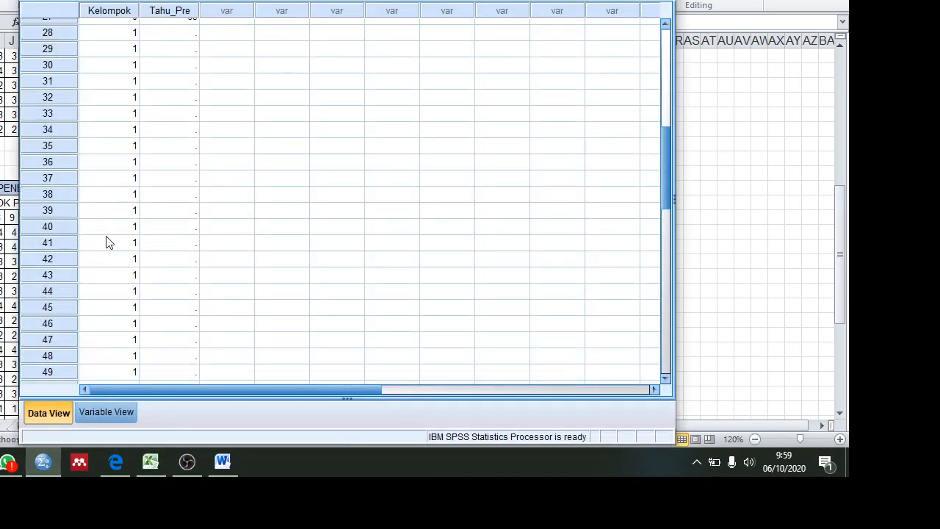
pyautogui.rightClick(162, 33)
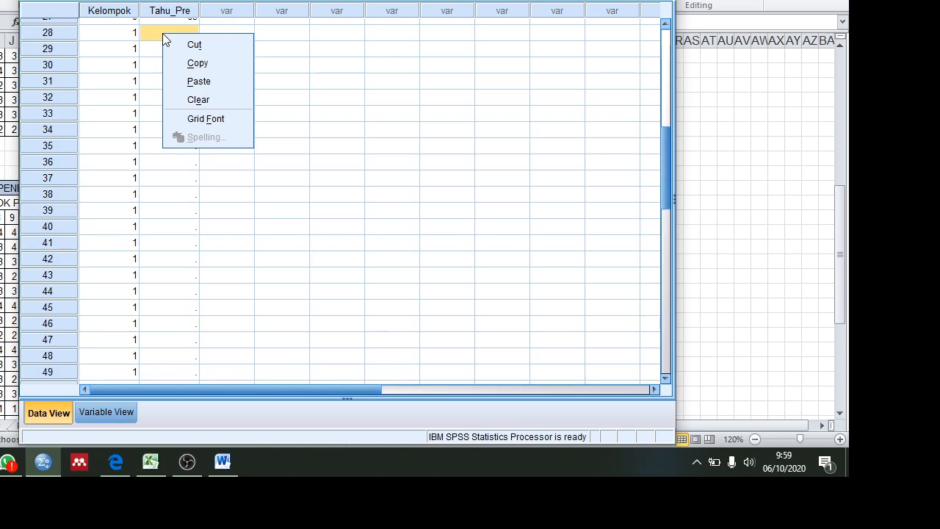
pyautogui.click(191, 82)
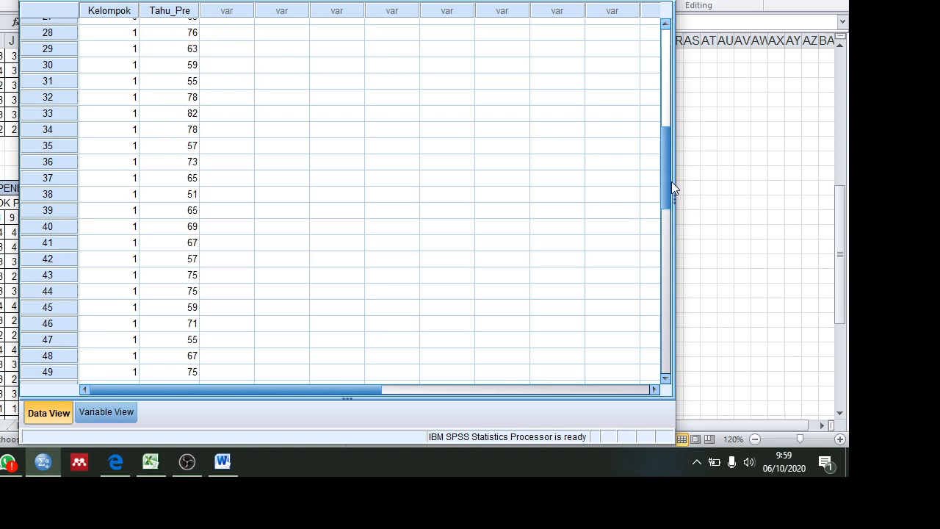
# Step: Check the central tendency and dispersion topics listed in the Word document, and return to the SPSS data
pyautogui.moveTo(669, 185); pyautogui.dragTo(630, 27)
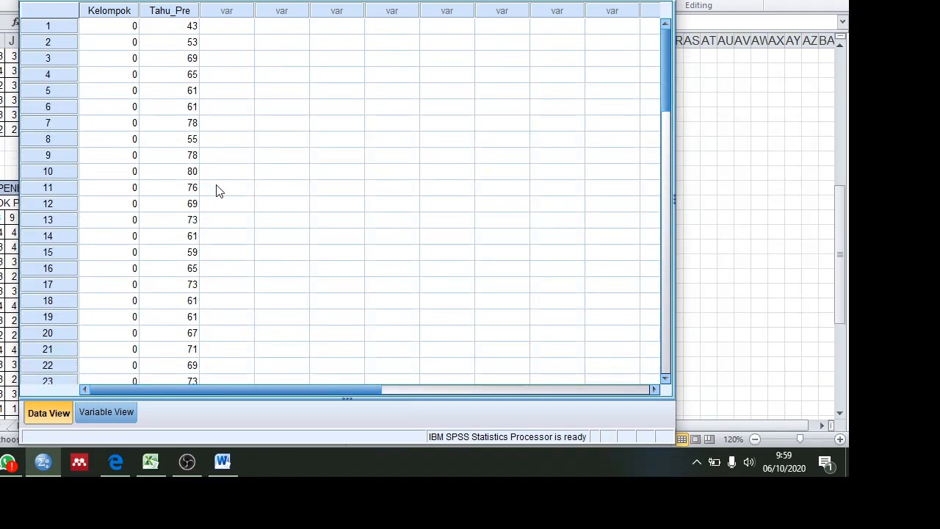
pyautogui.click(223, 463)
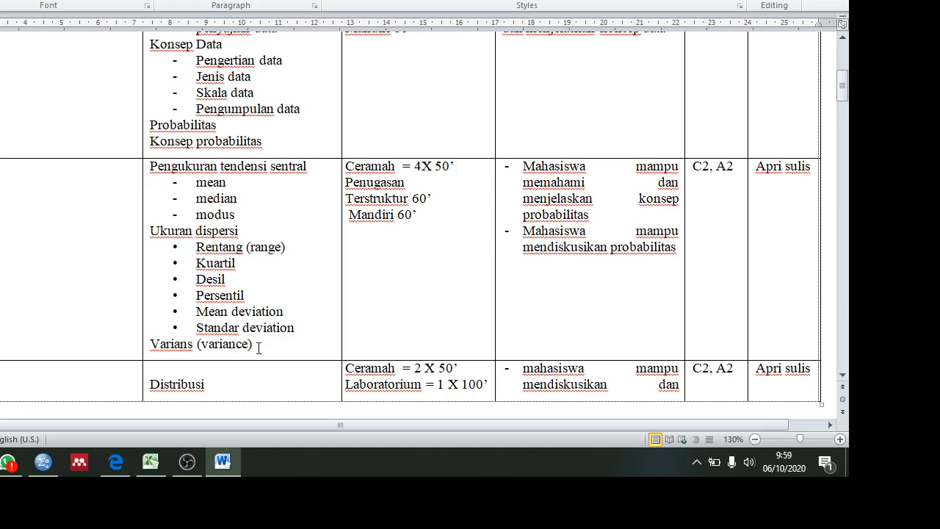
pyautogui.click(228, 469)
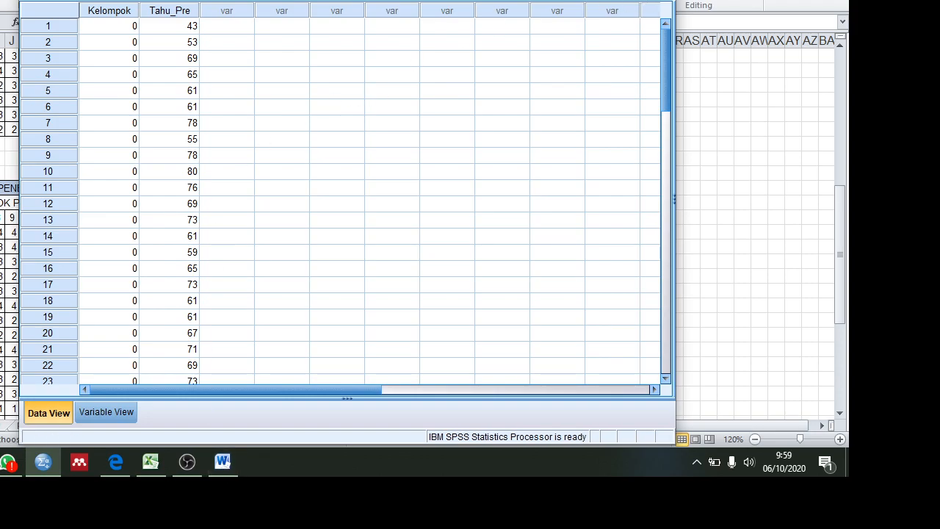
# Step: Maximize the SPSS data window and set Tahu_Pre as the dependent variable of an Explore analysis
pyautogui.press('super+Up')
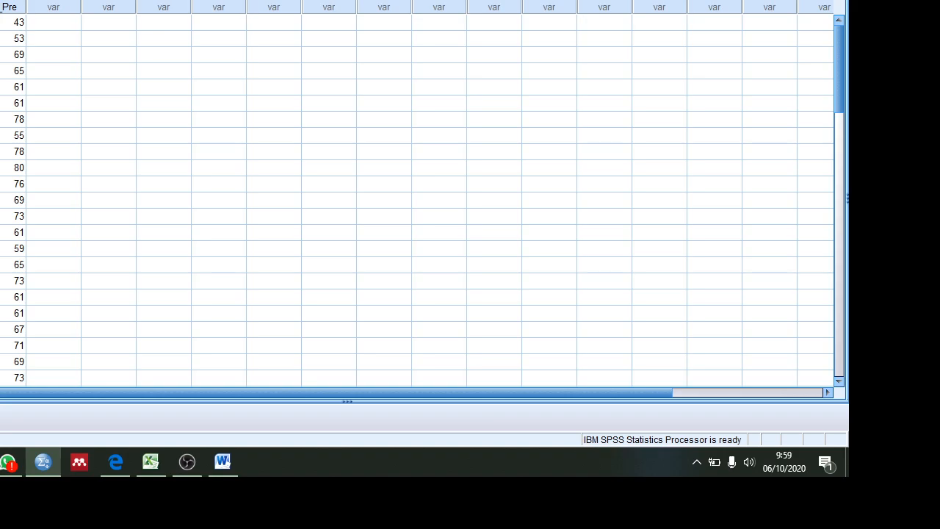
pyautogui.hotkey('alt', 'a')
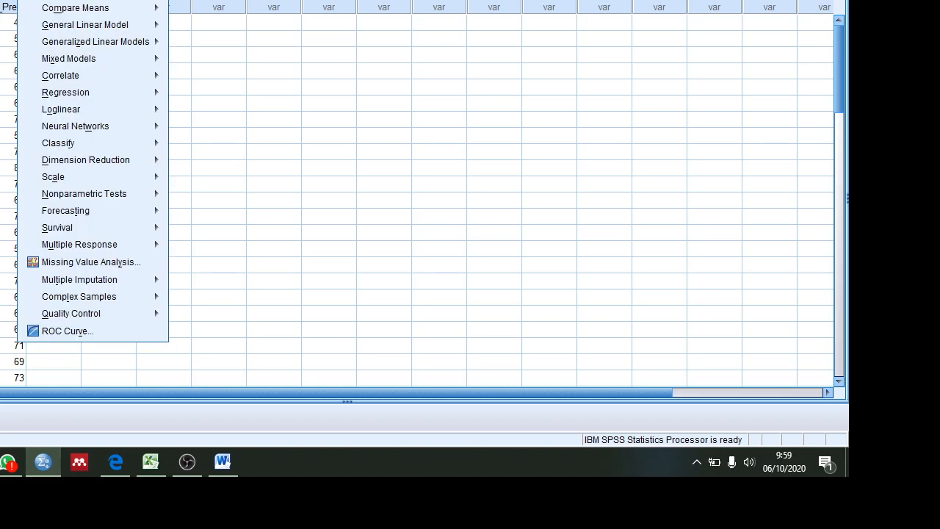
pyautogui.moveTo(85, 0)
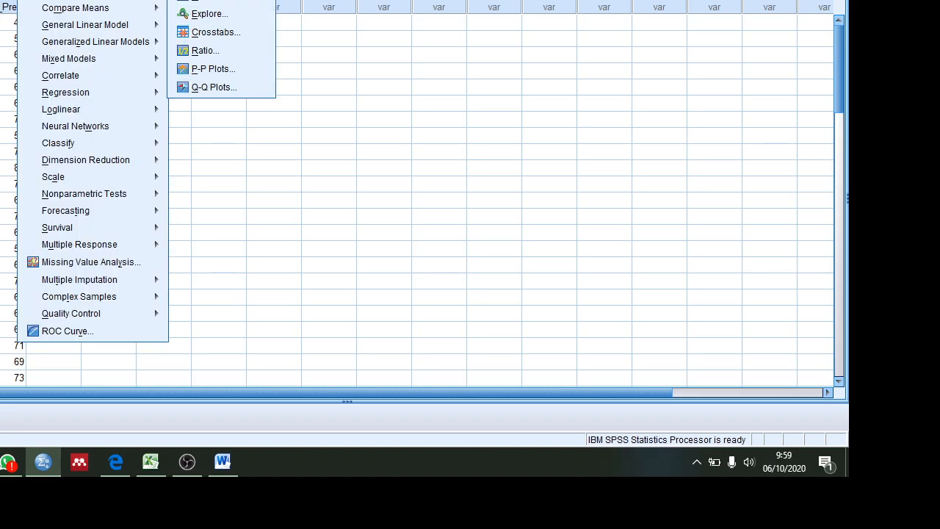
pyautogui.click(229, 13)
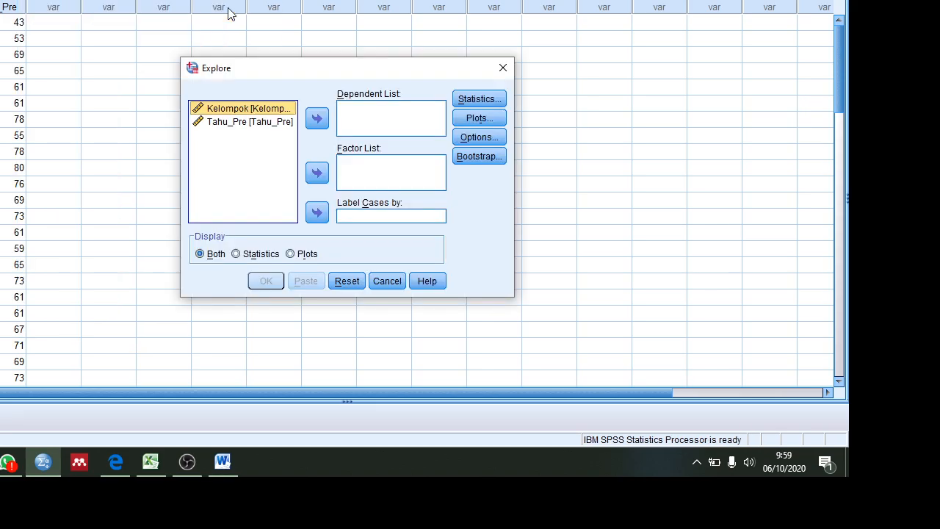
pyautogui.click(254, 122)
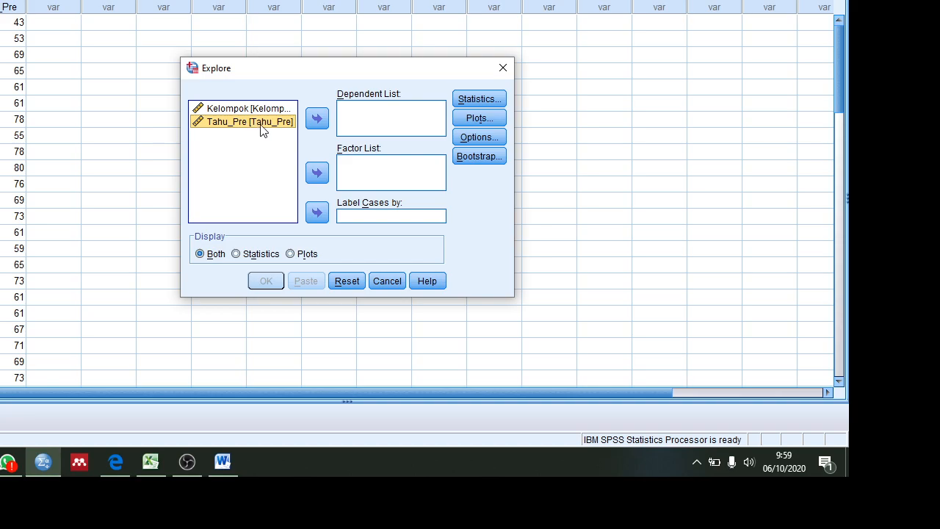
pyautogui.click(316, 120)
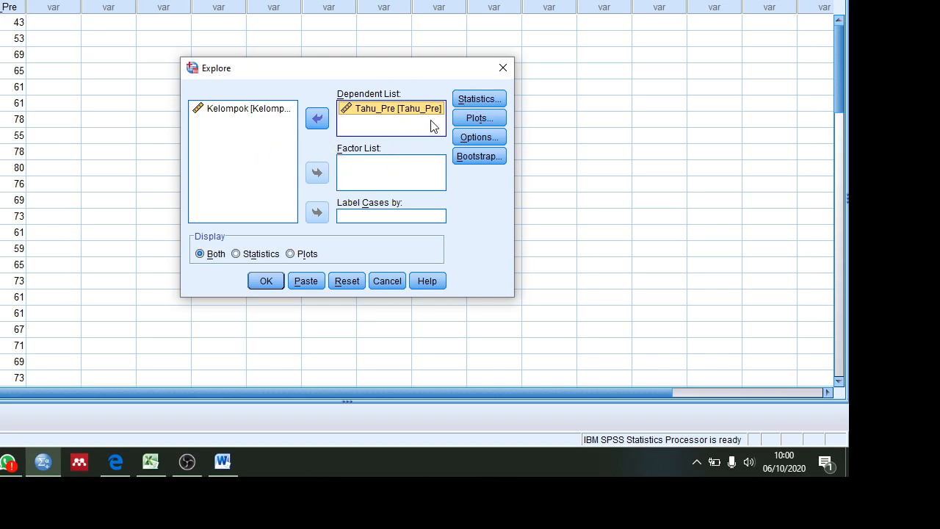
pyautogui.click(470, 121)
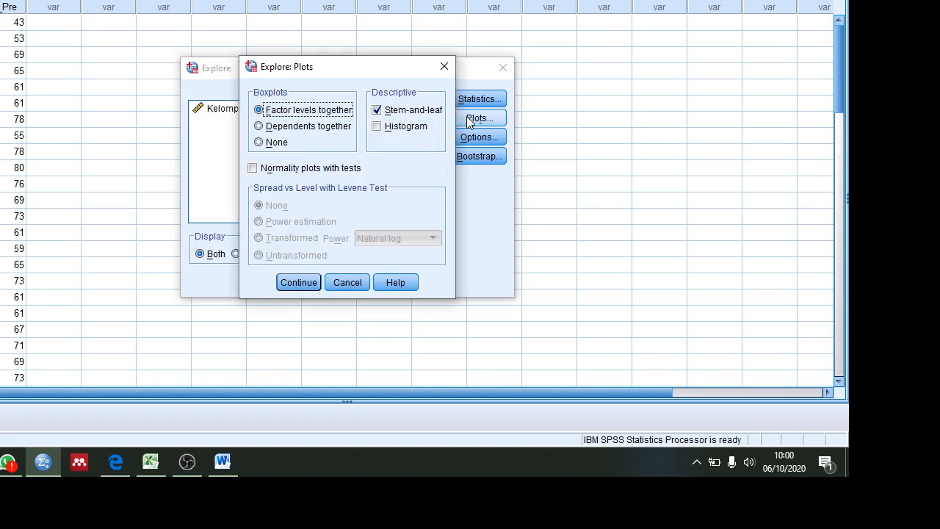
pyautogui.click(273, 172)
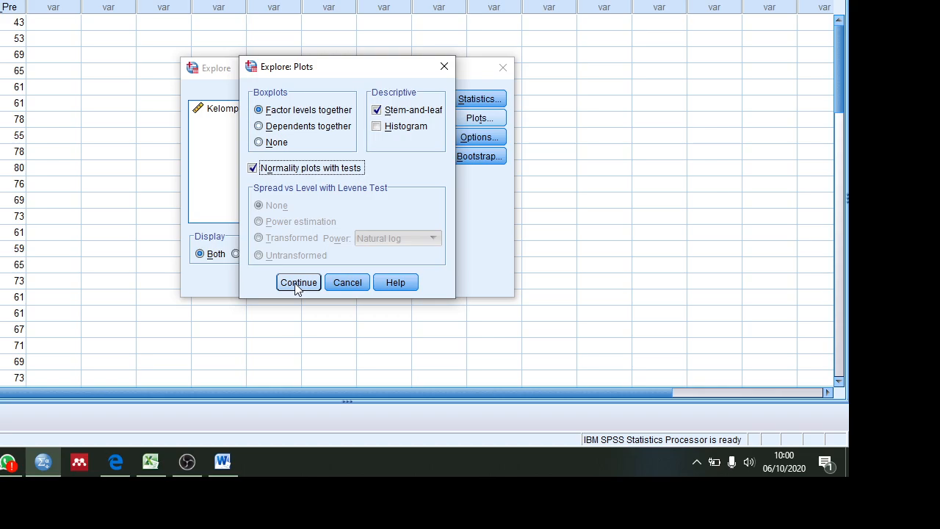
pyautogui.click(275, 173)
pyautogui.click(291, 283)
# Step: Run the Explore analysis and select the Descriptives table for Tahu_Pre in the output
pyautogui.click(267, 282)
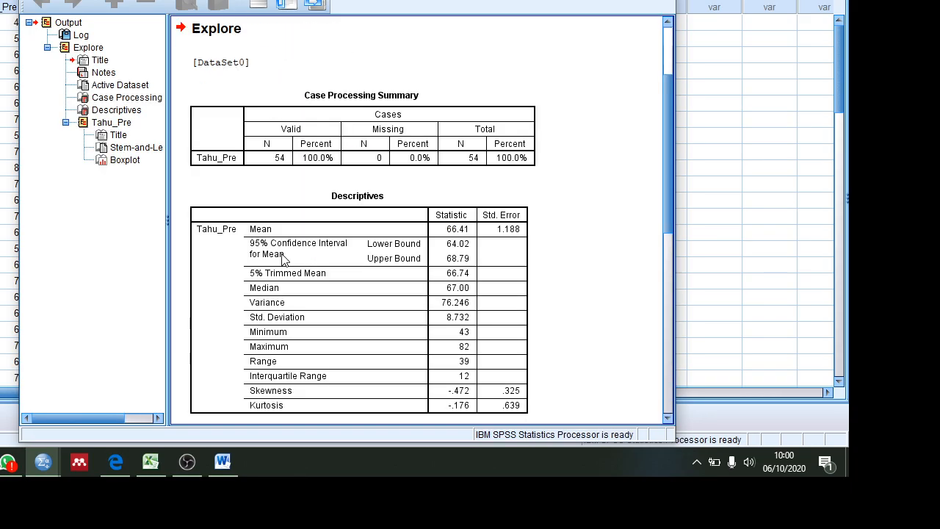
pyautogui.moveTo(666, 140)
pyautogui.mouseDown()
pyautogui.moveTo(665, 197)
pyautogui.moveTo(658, 154)
pyautogui.mouseUp()
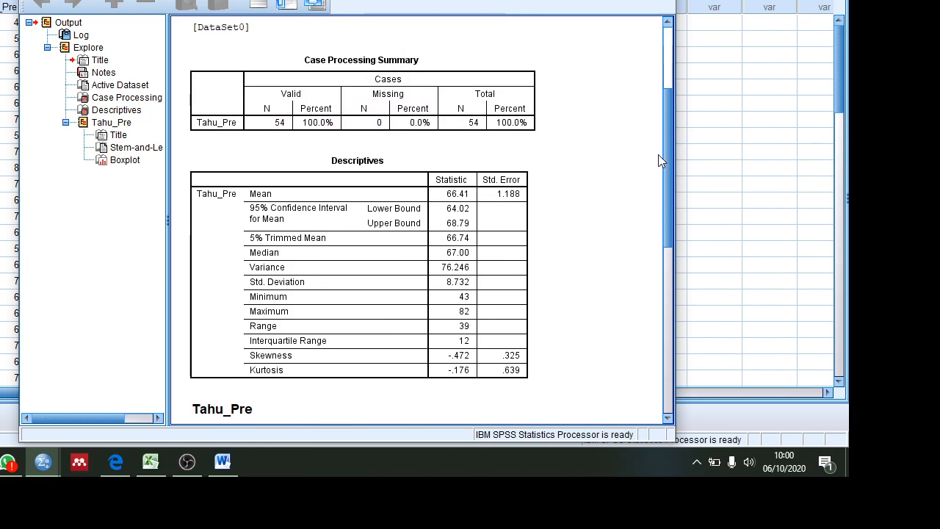
pyautogui.click(259, 210)
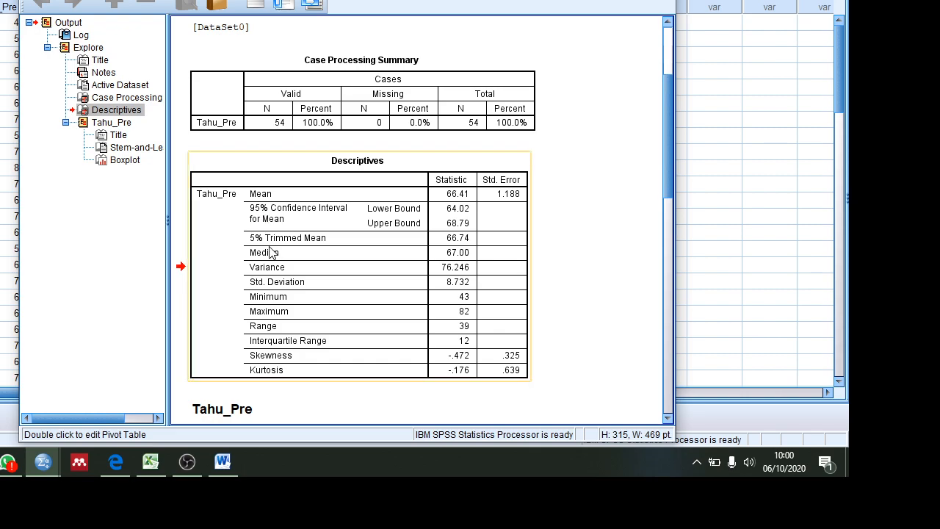
# Step: Switch to the Word document and arrange its window side by side with the SPSS output window
pyautogui.click(222, 462)
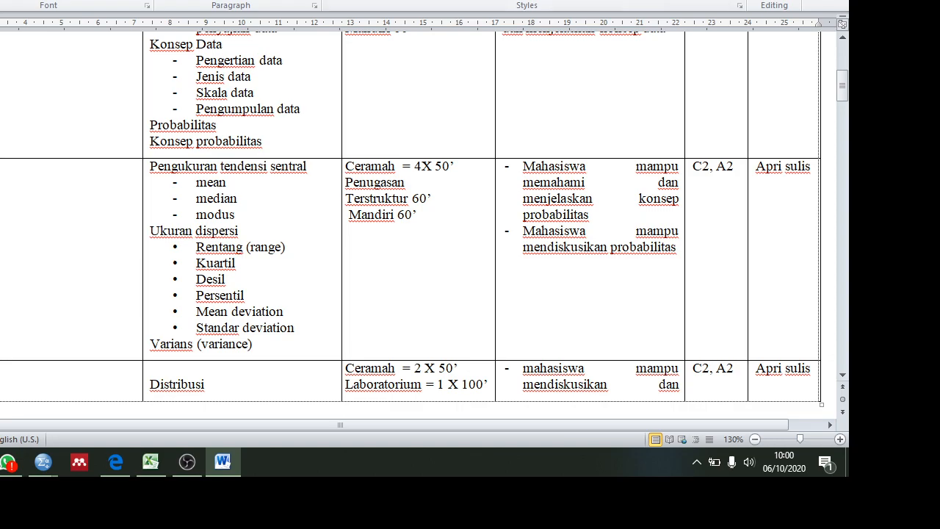
pyautogui.press('super+Down')
pyautogui.moveTo(506, 2); pyautogui.dragTo(718, 4)
pyautogui.moveTo(176, 0); pyautogui.dragTo(66, 3)
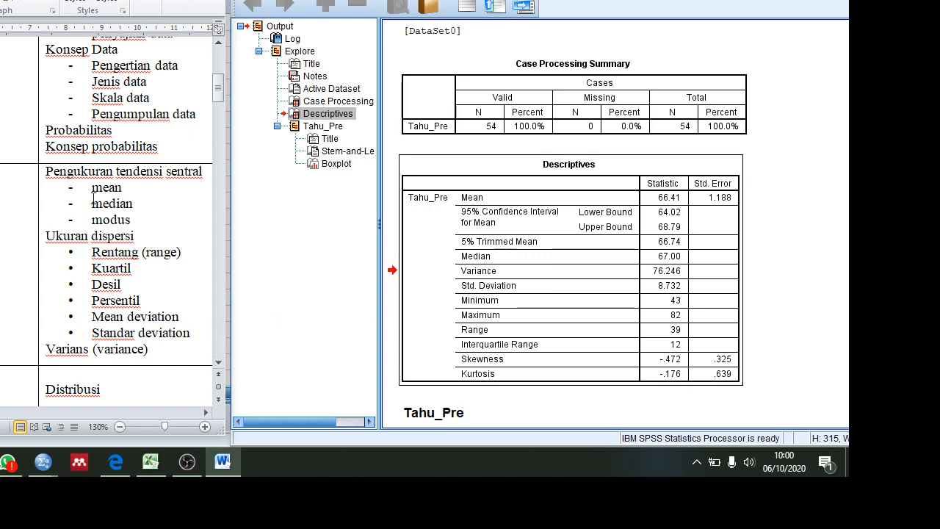
# Step: Color the word "mean" red in the list under Pengukuran tendensi sentral
pyautogui.moveTo(92, 188); pyautogui.dragTo(121, 188)
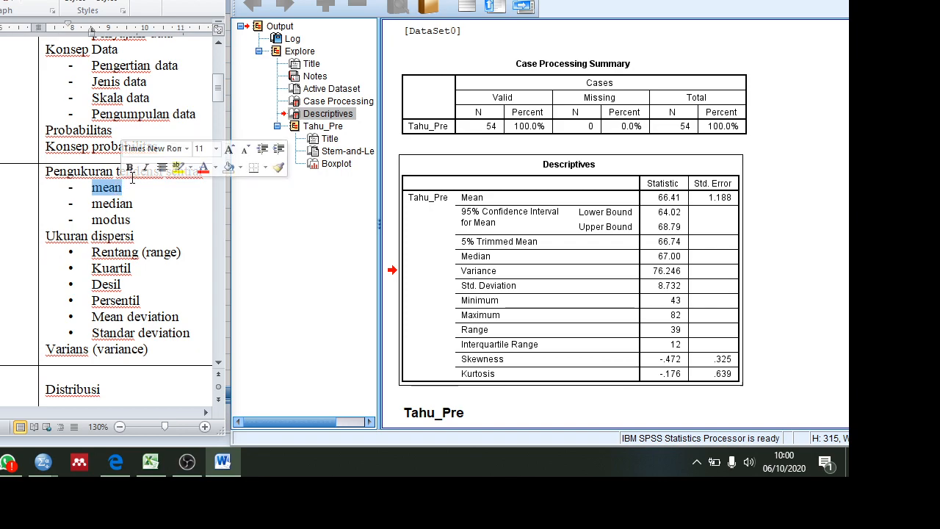
pyautogui.click(203, 167)
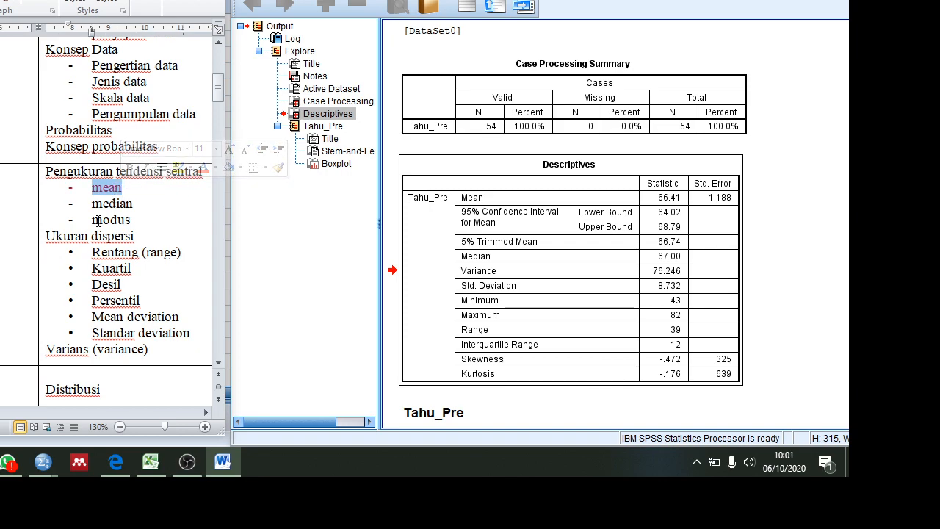
# Step: Color "median" and "Rentang (range)" red in the central tendency and dispersion lists
pyautogui.moveTo(91, 220)
pyautogui.mouseDown()
pyautogui.moveTo(132, 220)
pyautogui.moveTo(131, 206)
pyautogui.moveTo(96, 206)
pyautogui.mouseUp()
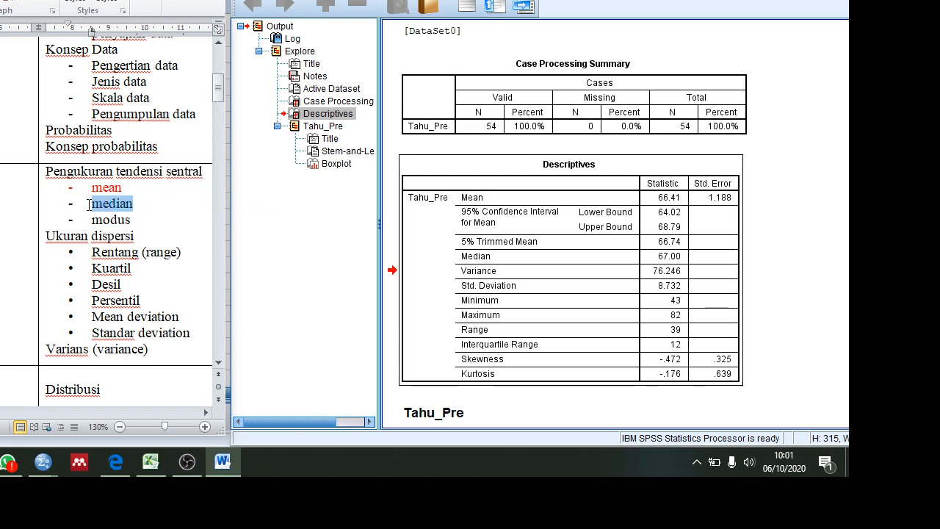
pyautogui.click(169, 183)
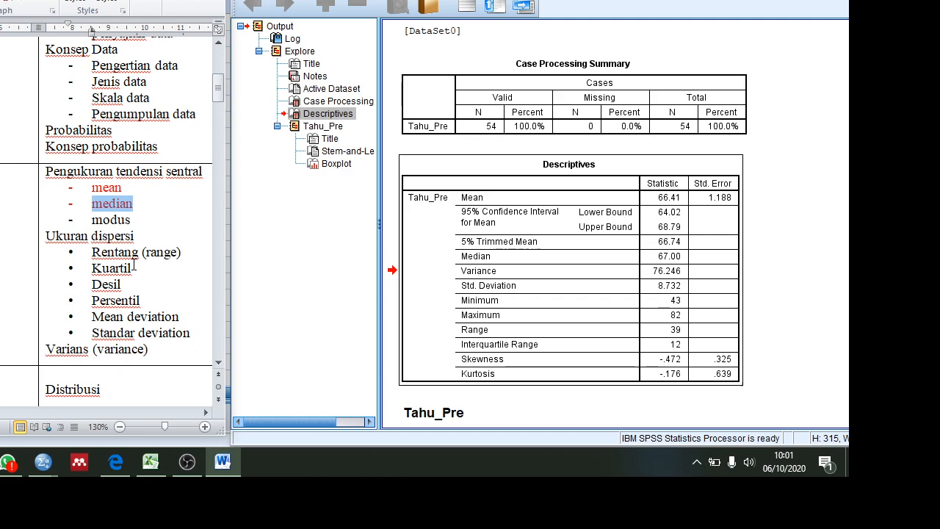
pyautogui.moveTo(94, 254); pyautogui.dragTo(188, 252)
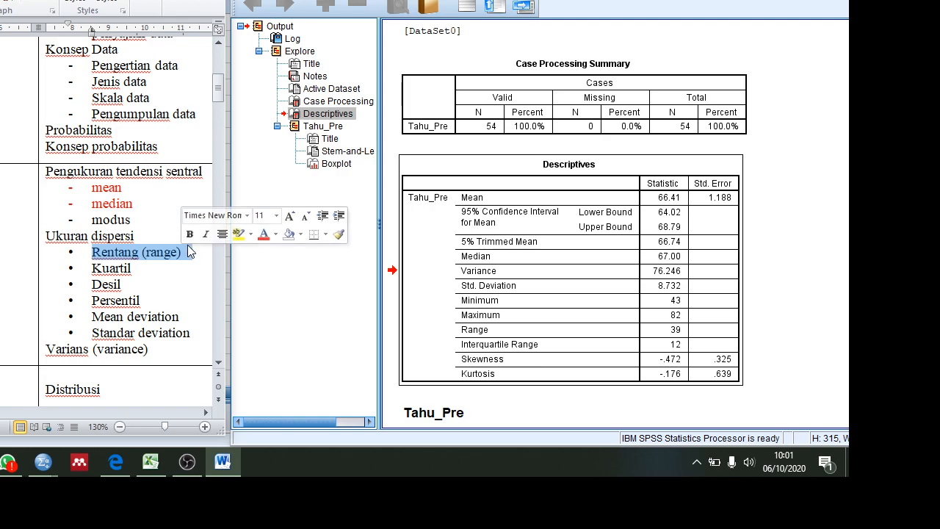
pyautogui.click(263, 234)
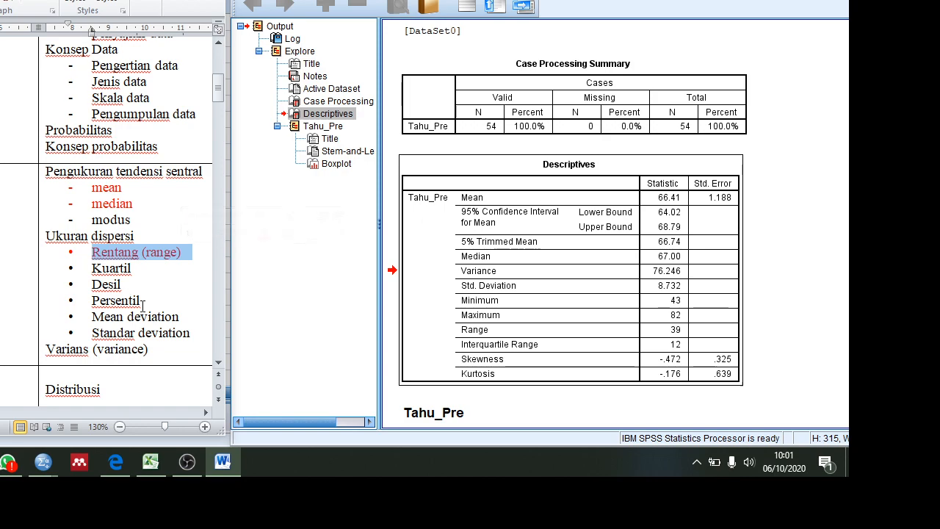
# Step: Color "Standar deviation" red in the list under Ukuran dispersi
pyautogui.click(90, 268)
pyautogui.hotkey('shift', 'Right')
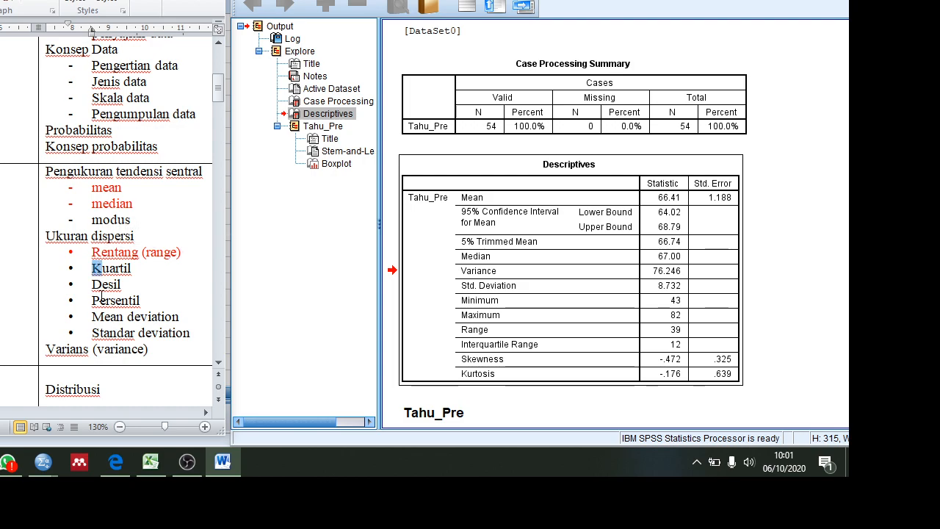
pyautogui.moveTo(94, 333); pyautogui.dragTo(192, 337)
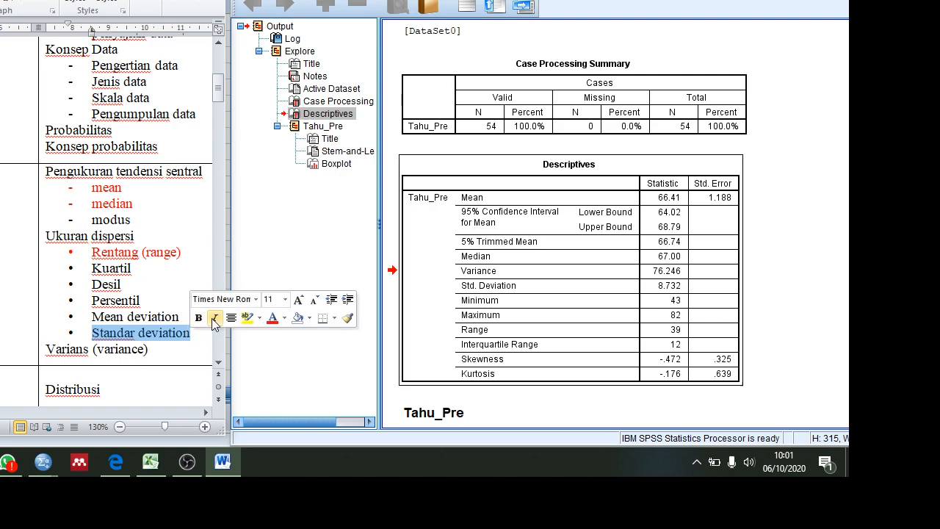
pyautogui.click(272, 317)
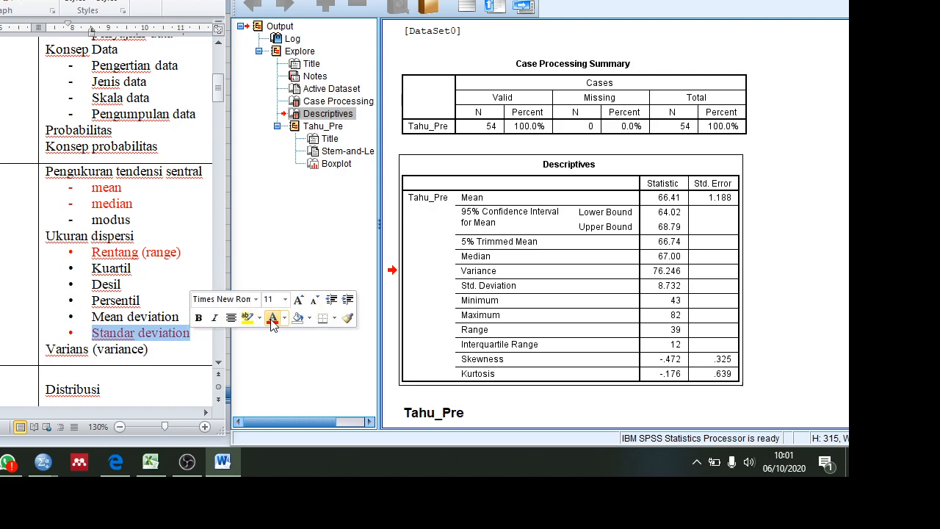
# Step: Color the "Varians (variance)" line and the "Kuartil" bullet red
pyautogui.click(172, 356)
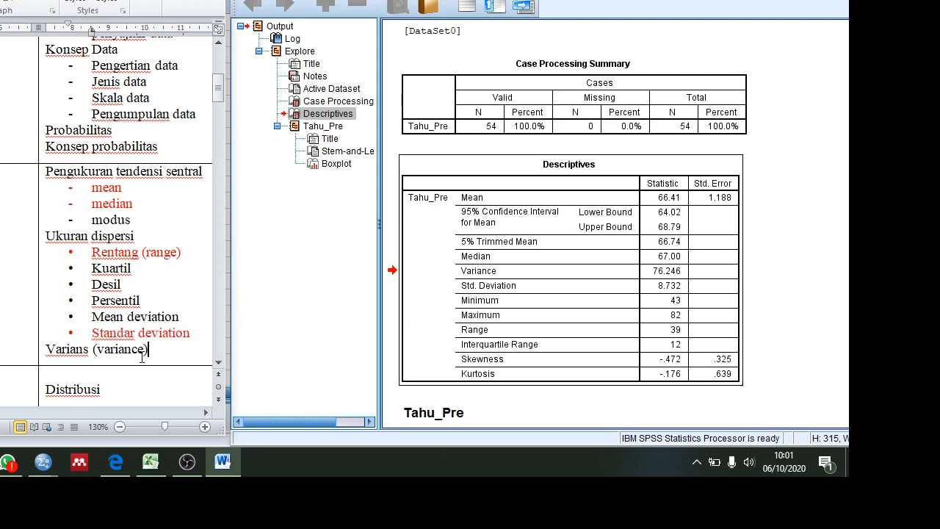
pyautogui.moveTo(152, 357); pyautogui.dragTo(46, 351)
pyautogui.click(147, 335)
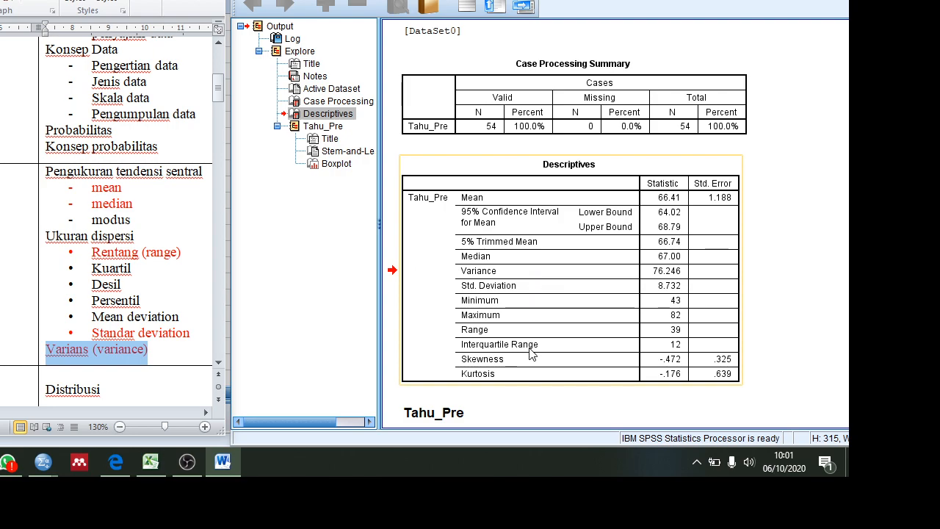
pyautogui.moveTo(142, 267); pyautogui.dragTo(93, 267)
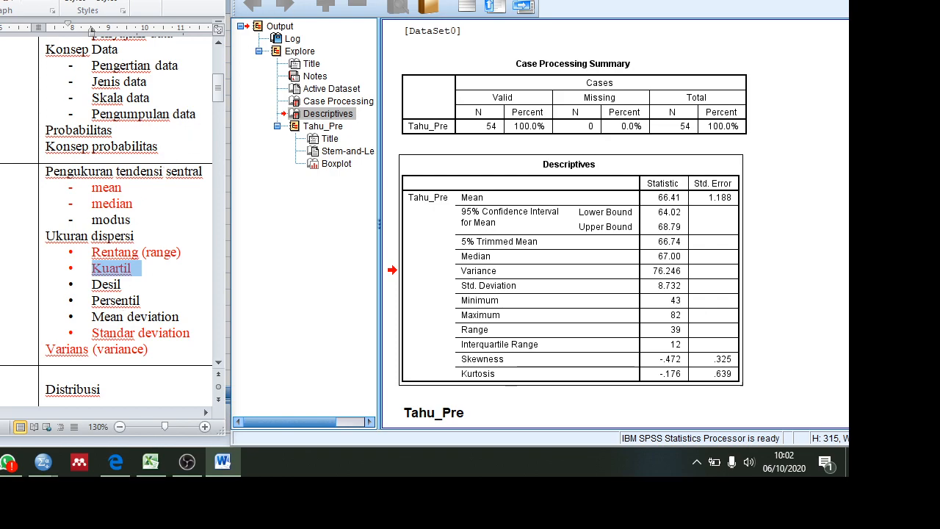
# Step: Switch to the SPSS data window and open the Frequencies analysis from the descriptive statistics
pyautogui.click(494, 0)
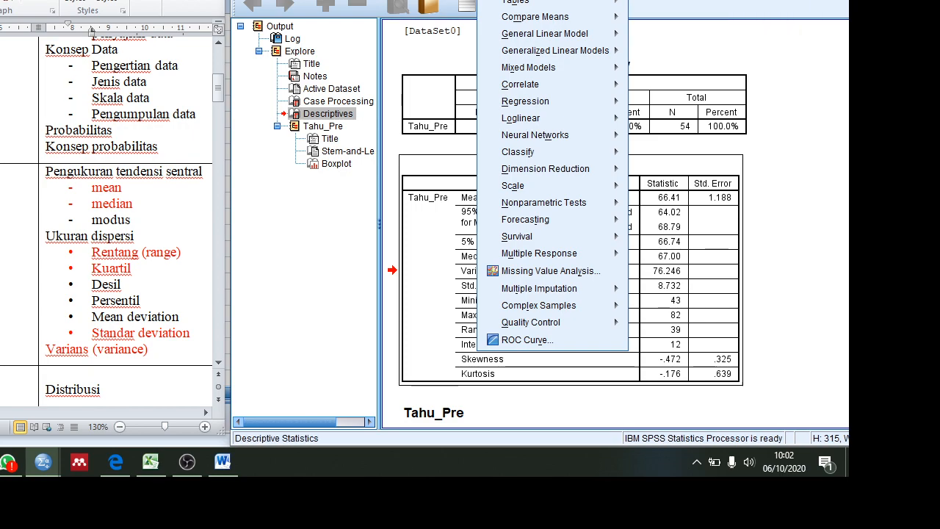
pyautogui.moveTo(544, 0)
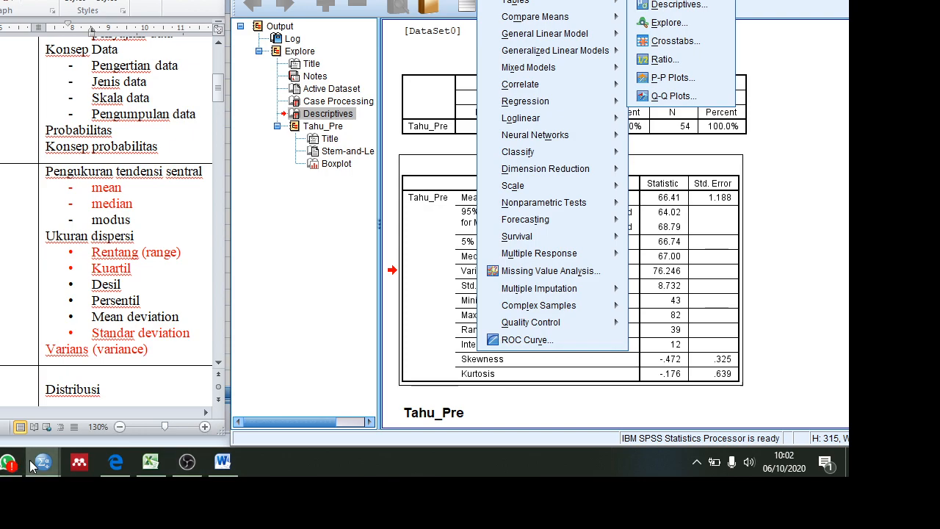
pyautogui.moveTo(35, 464)
pyautogui.click(17, 432)
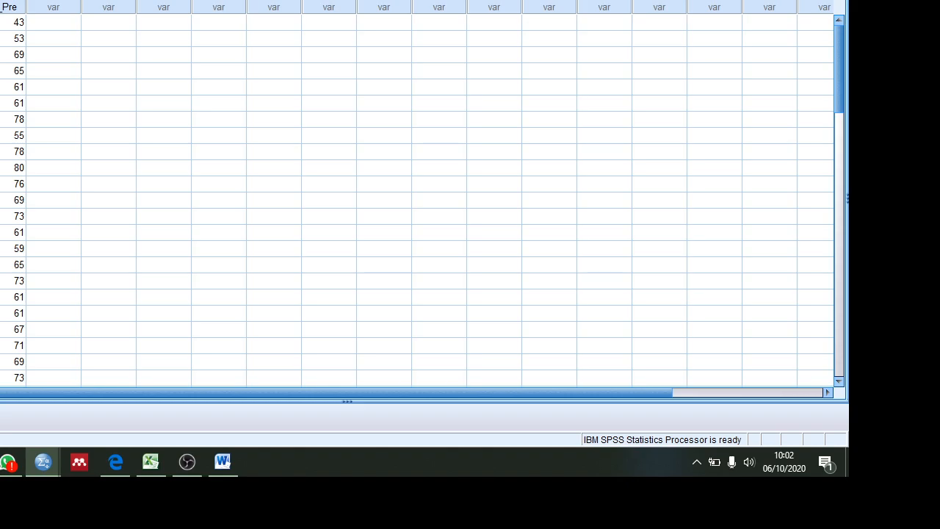
pyautogui.click(35, 0)
pyautogui.moveTo(81, 0)
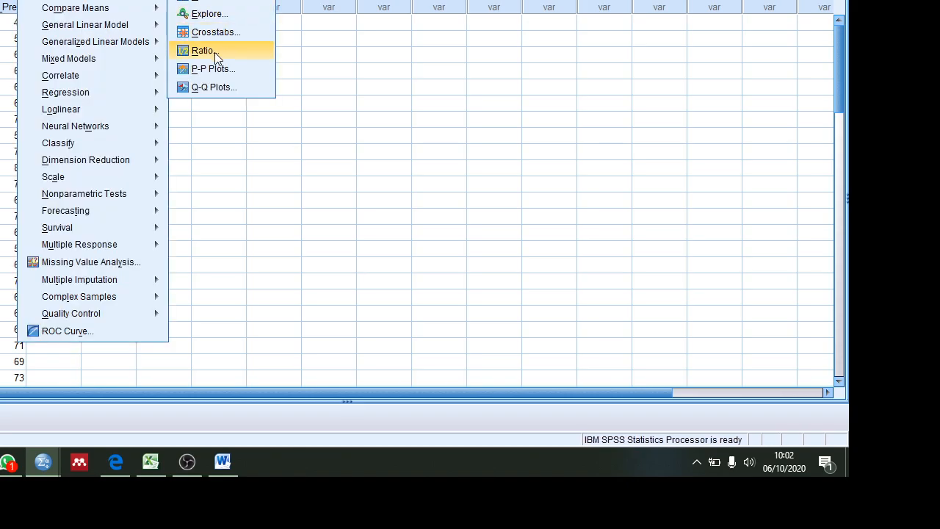
pyautogui.moveTo(229, 0)
pyautogui.click(35, 0)
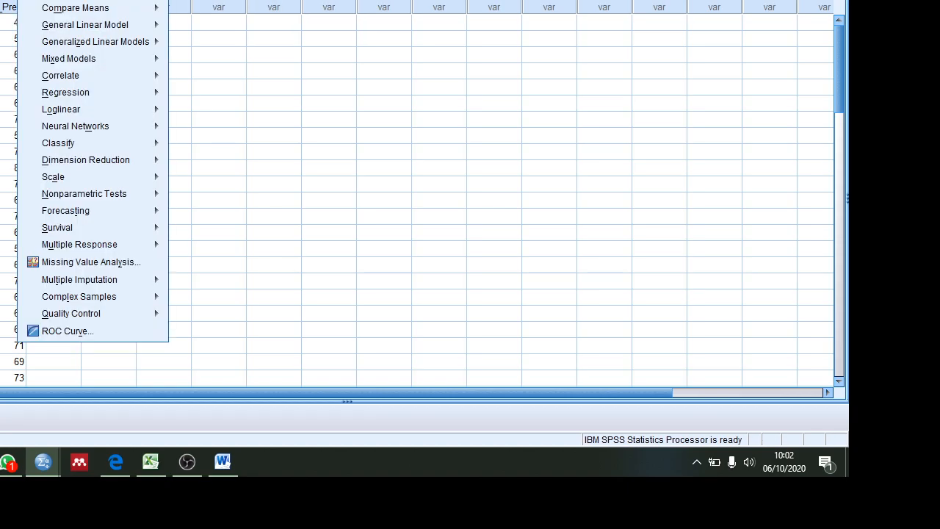
pyautogui.moveTo(82, 0)
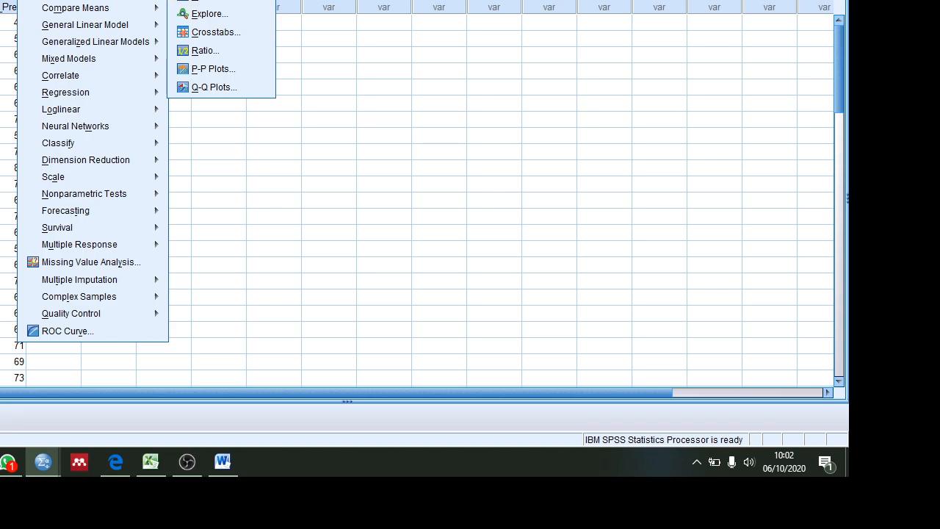
pyautogui.click(214, 0)
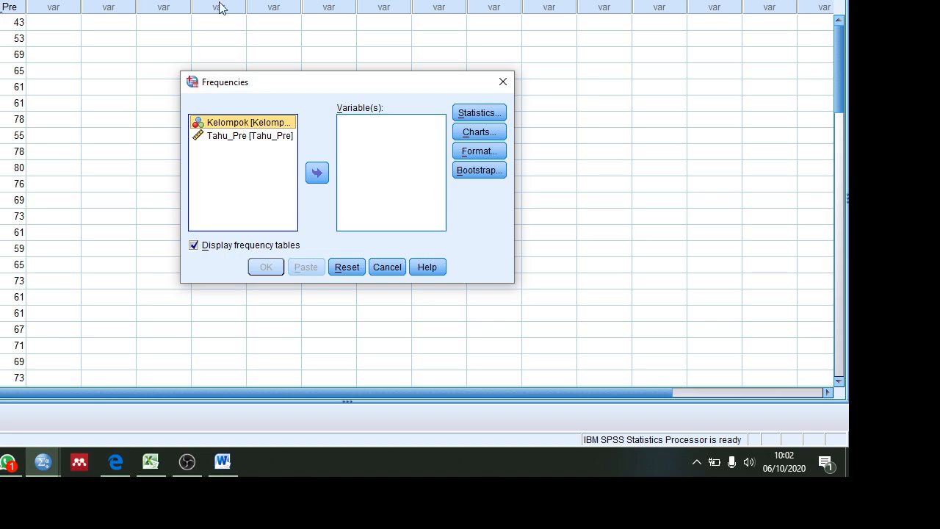
# Step: Set Tahu_Pre as the Frequencies variable and turn off the display of frequency tables
pyautogui.click(268, 140)
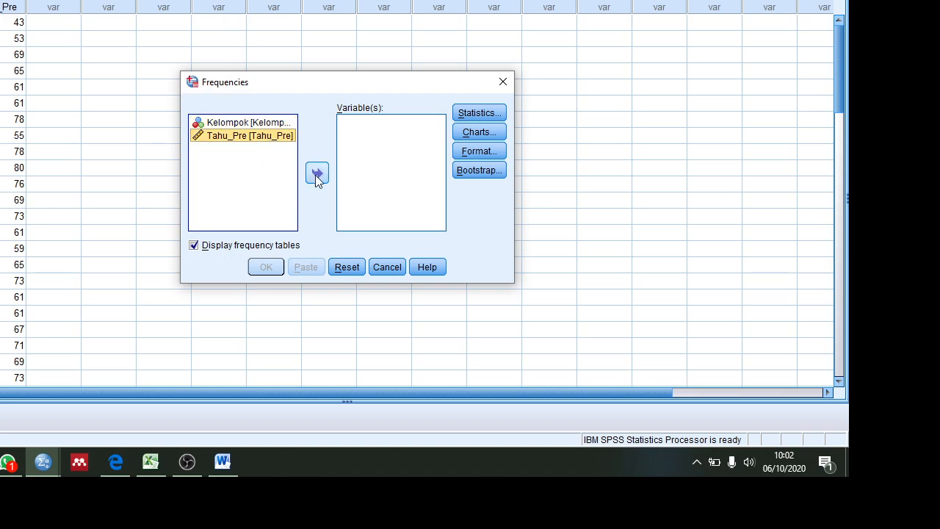
pyautogui.click(315, 175)
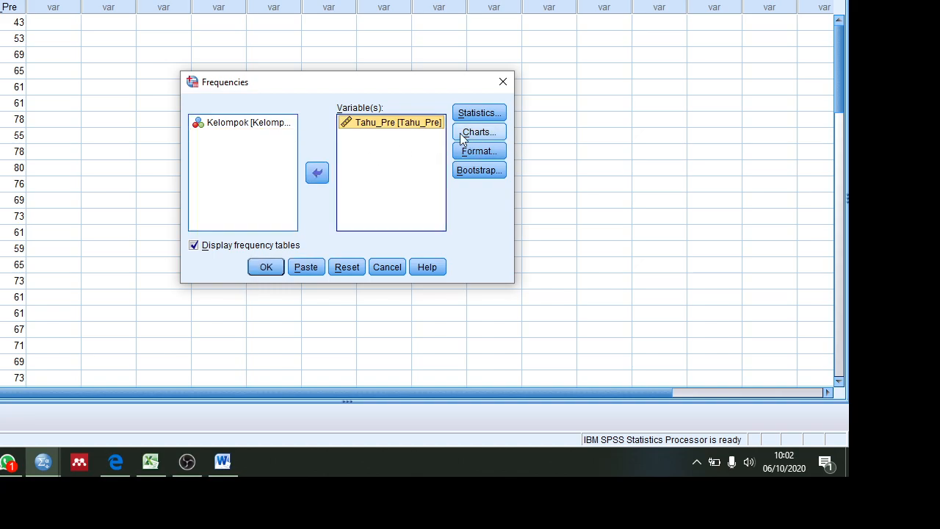
pyautogui.click(205, 252)
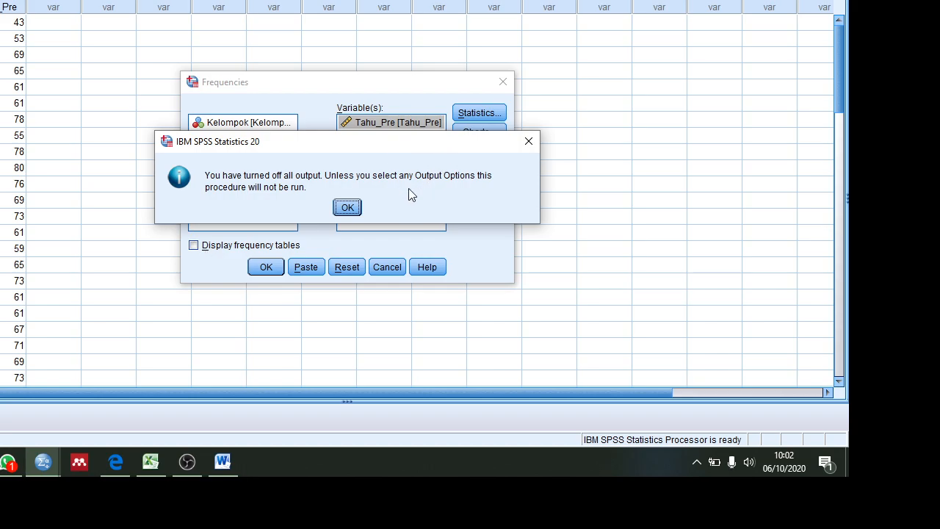
pyautogui.click(348, 207)
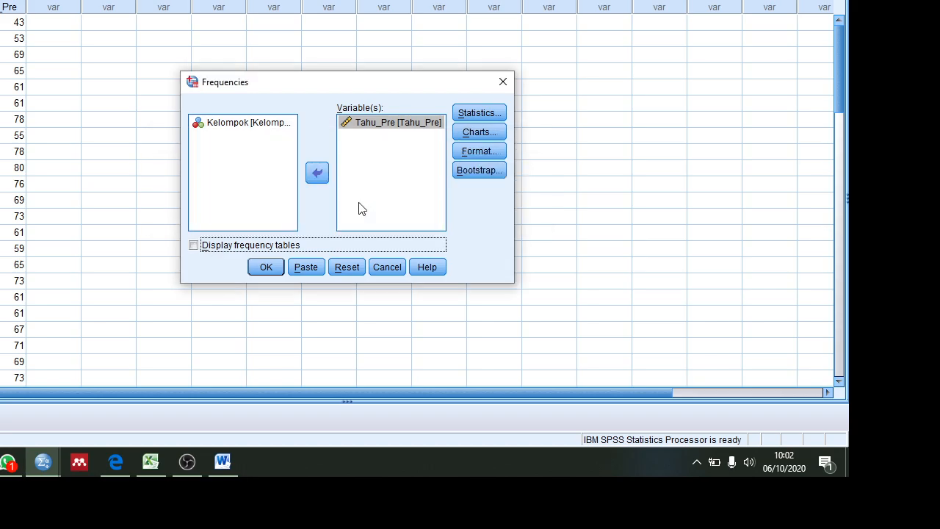
# Step: Request the mean, median and mode in the Frequencies statistics
pyautogui.click(489, 114)
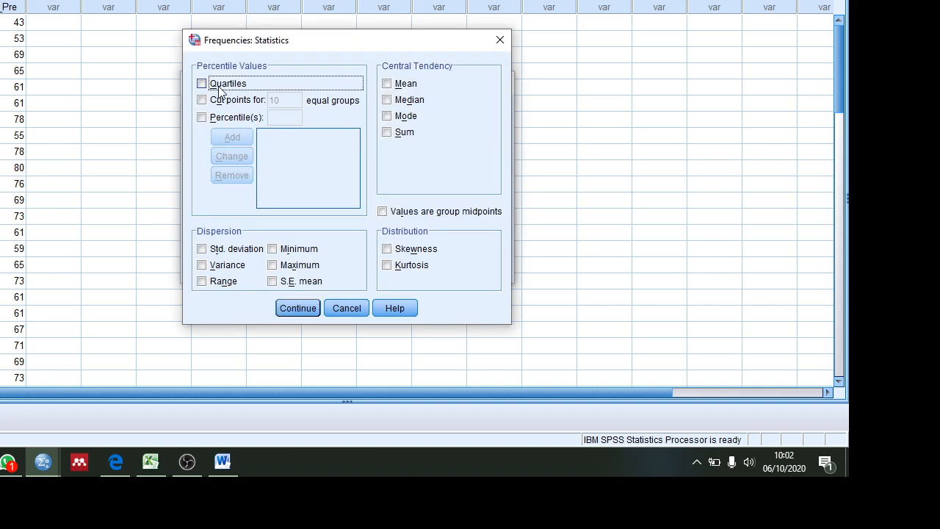
pyautogui.click(391, 85)
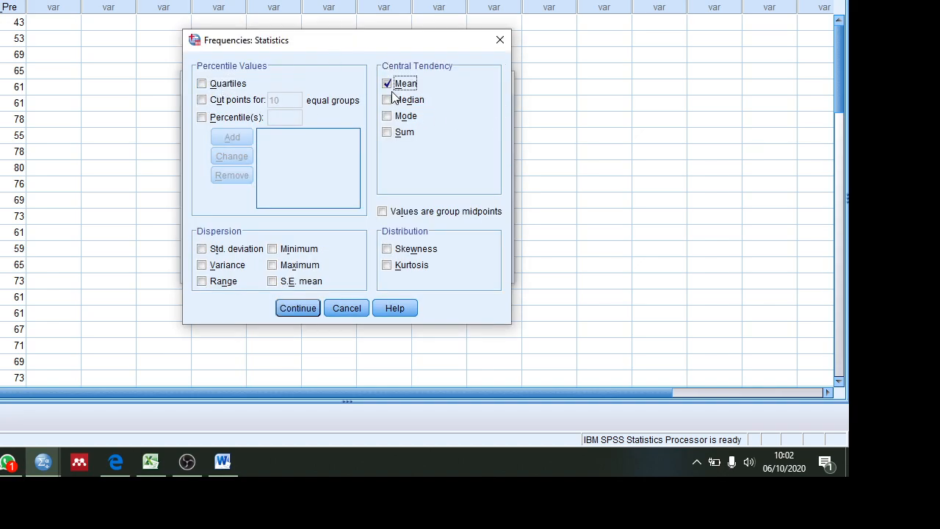
pyautogui.click(390, 101)
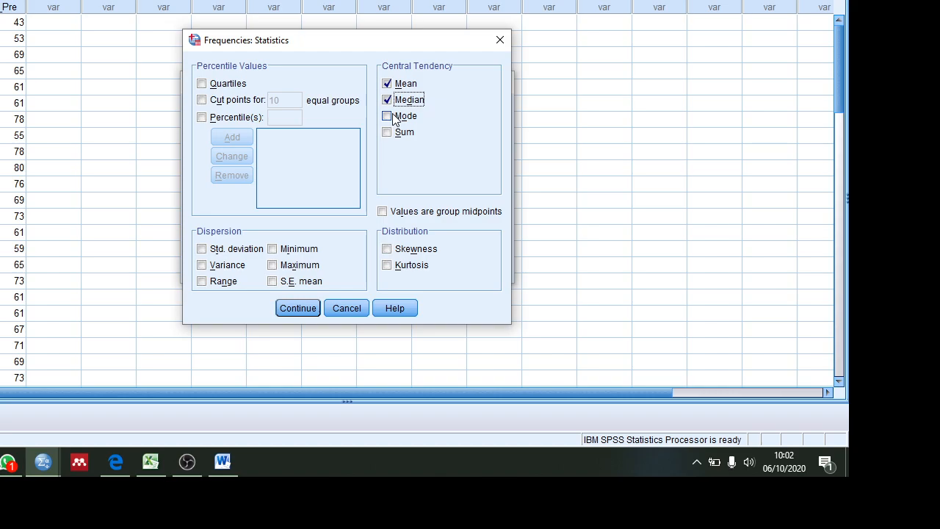
pyautogui.click(393, 118)
# Step: Request quartiles, enable custom percentiles and enter 95 as the percentile value
pyautogui.click(211, 87)
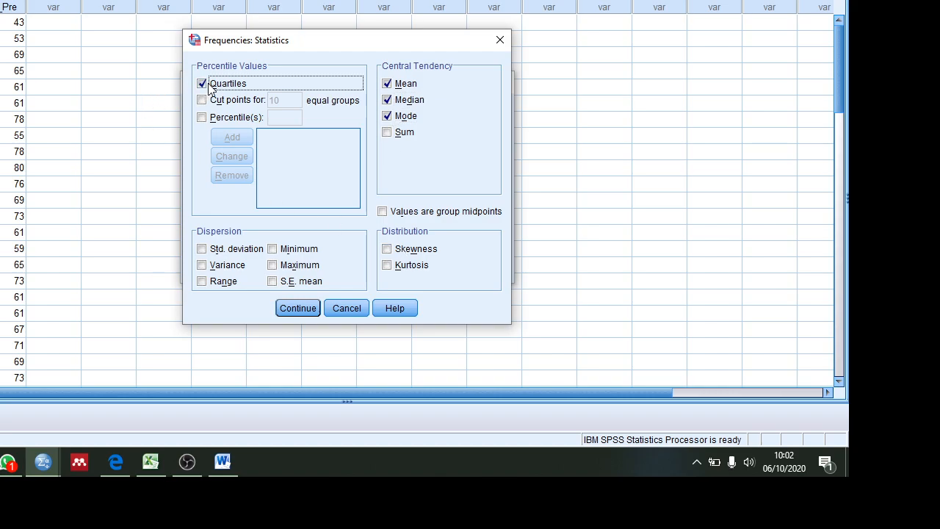
pyautogui.click(209, 122)
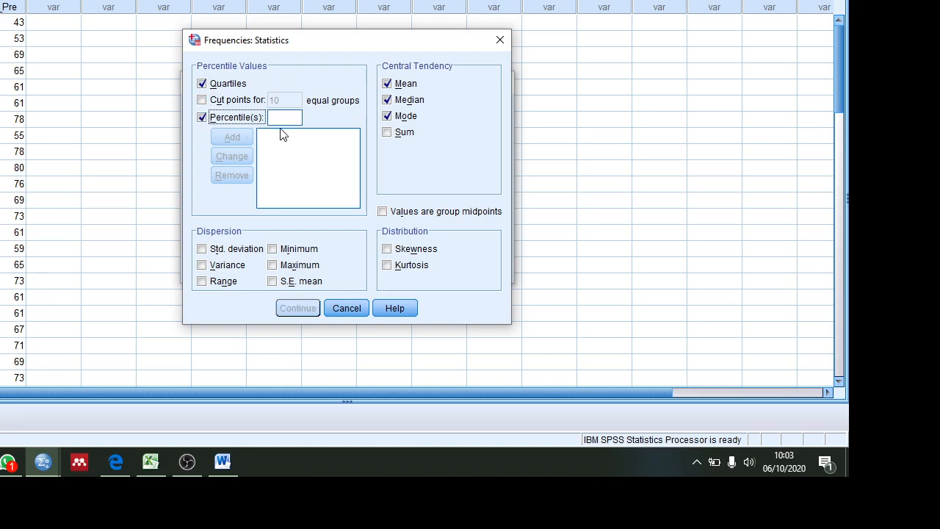
pyautogui.click(284, 118)
pyautogui.write('95')
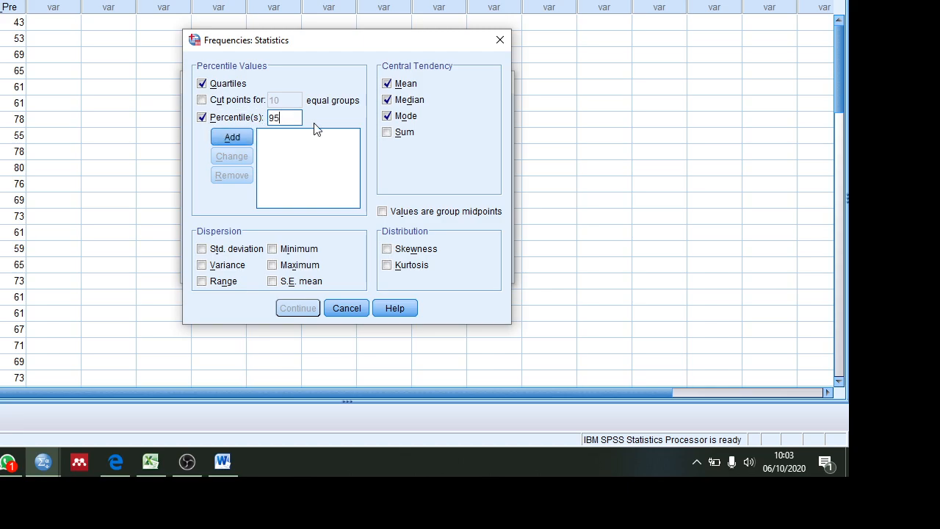
# Step: Request all dispersion measures: standard deviation, variance, range, minimum, maximum and S.E. mean
pyautogui.click(224, 251)
pyautogui.click(219, 266)
pyautogui.click(218, 287)
pyautogui.click(275, 283)
pyautogui.click(277, 285)
pyautogui.click(295, 249)
pyautogui.click(298, 267)
# Step: Move the Frequencies statistics dialog aside and compare its selected options with the topic list in Word
pyautogui.click(221, 461)
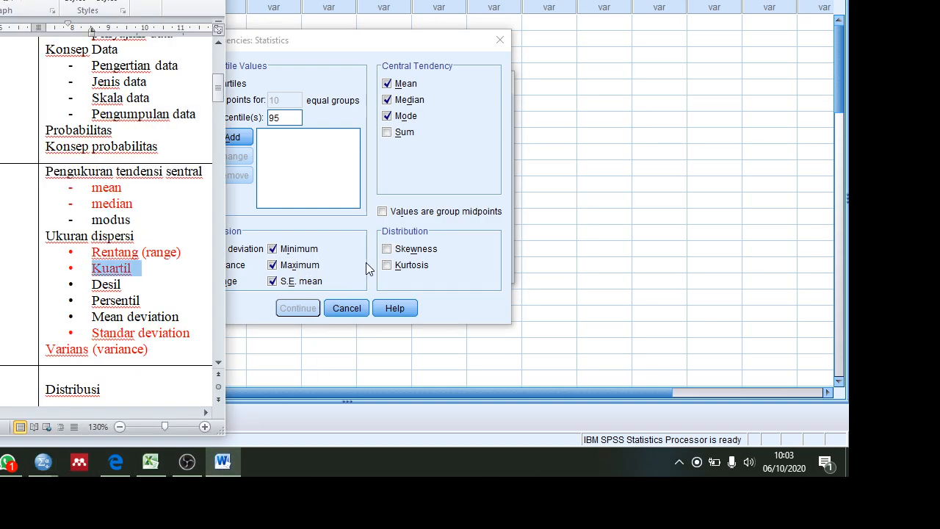
pyautogui.moveTo(365, 41); pyautogui.dragTo(634, 51)
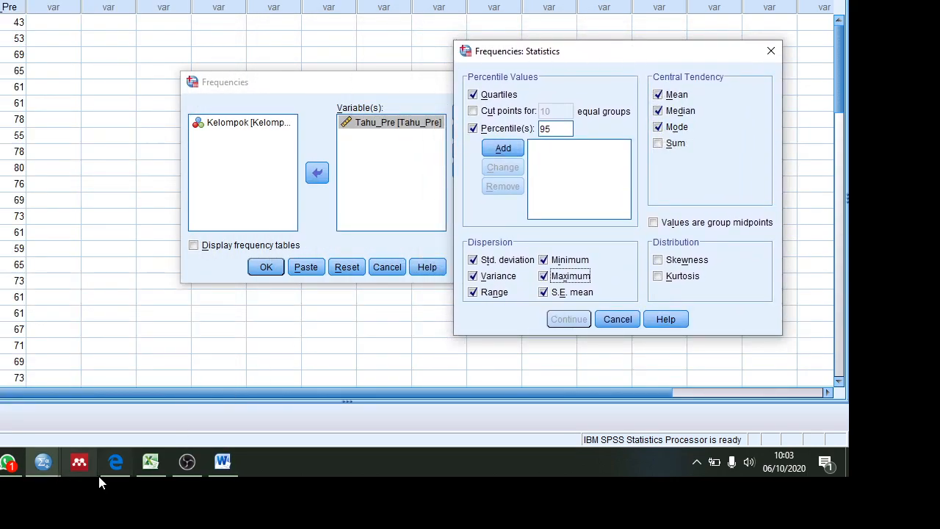
pyautogui.click(216, 469)
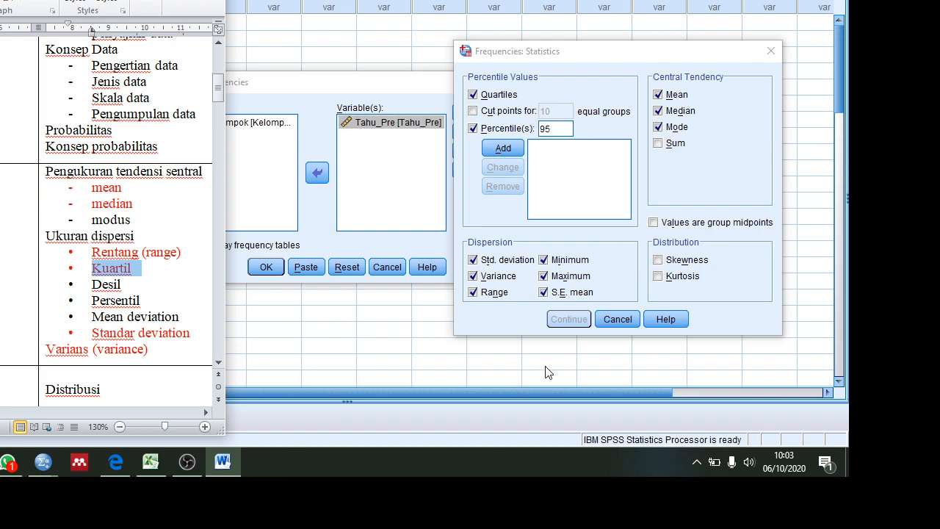
pyautogui.click(600, 281)
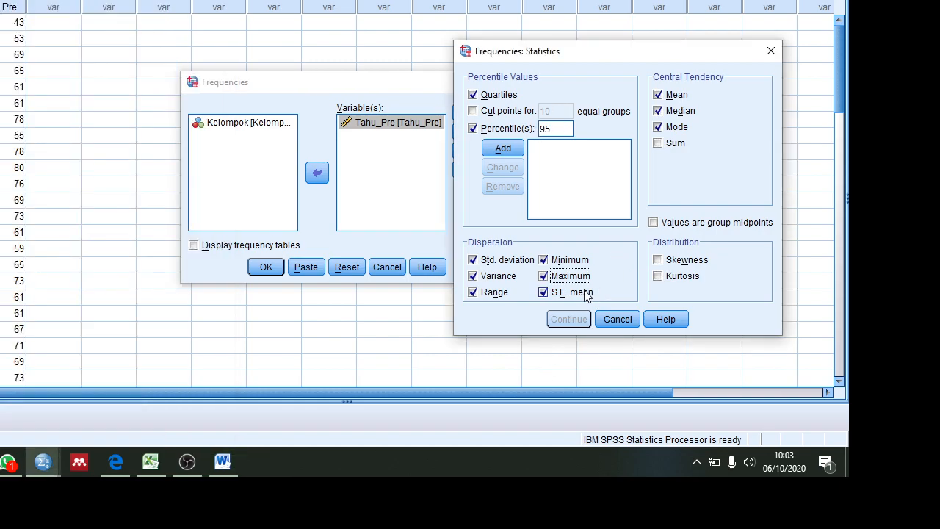
# Step: Add the 95 percentile to the list, run the Frequencies analysis and return to the data window
pyautogui.click(506, 147)
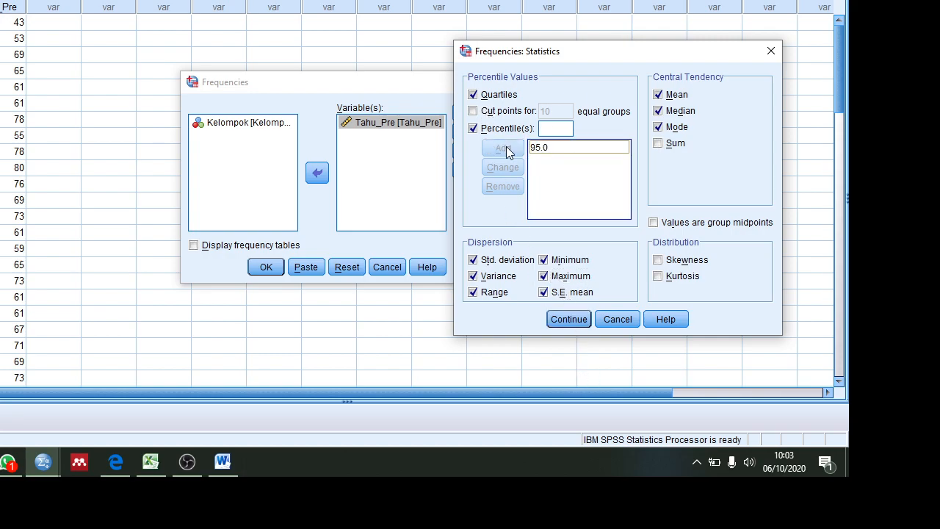
pyautogui.click(569, 320)
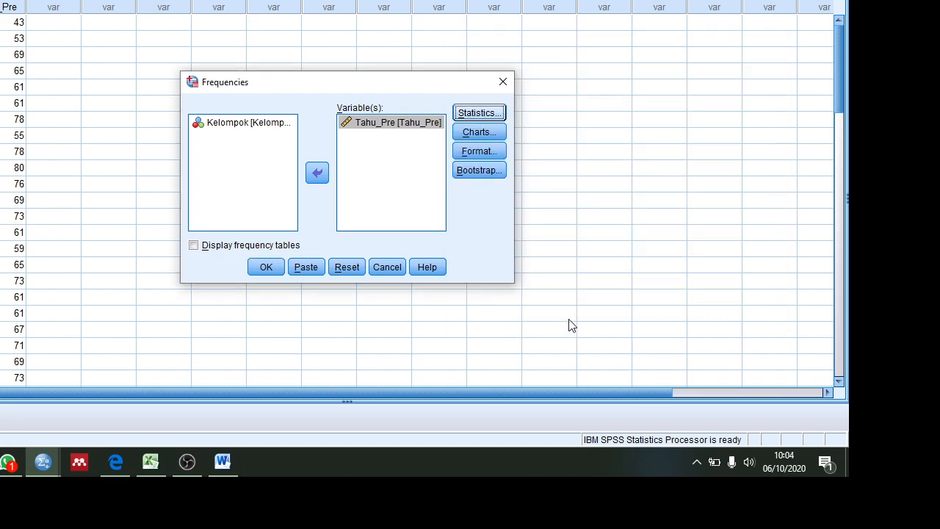
pyautogui.click(266, 267)
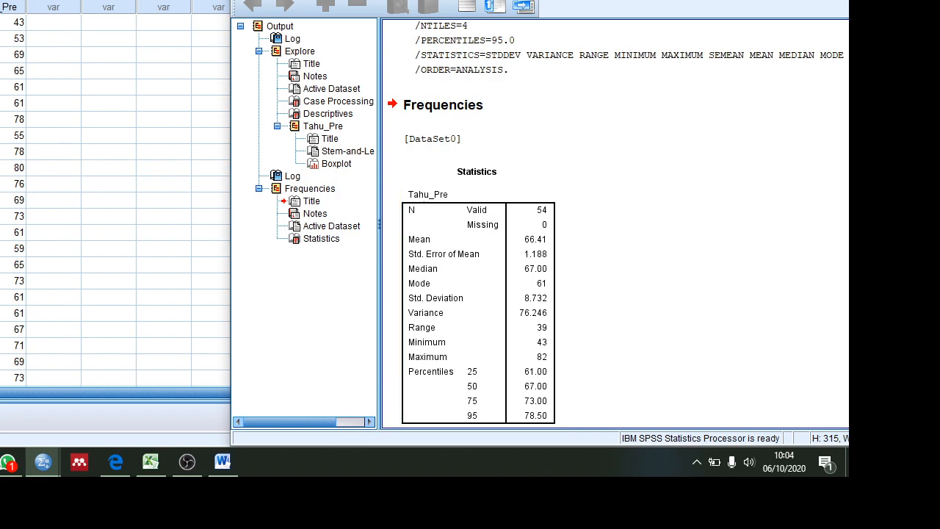
pyautogui.click(9, 168)
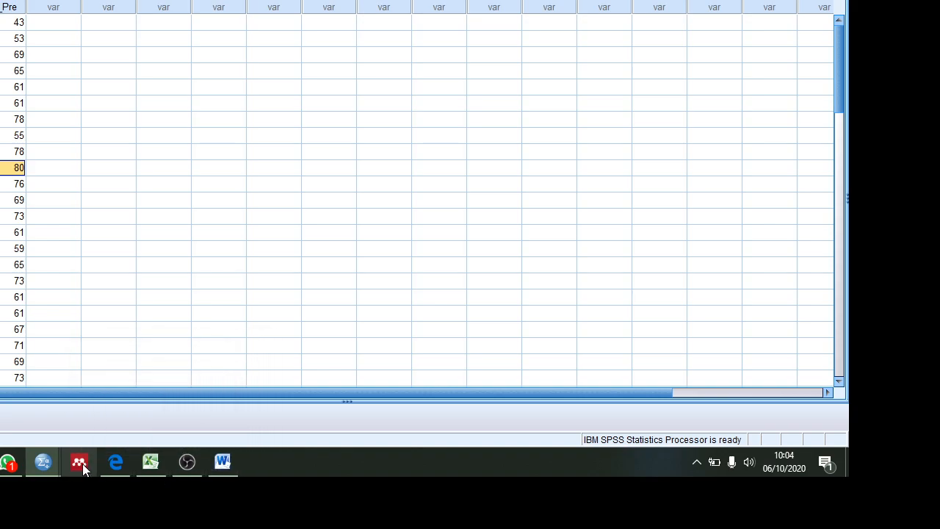
# Step: Bring the output window forward, reposition it and review the Frequencies statistics table for Tahu_Pre
pyautogui.moveTo(59, 468)
pyautogui.click(104, 403)
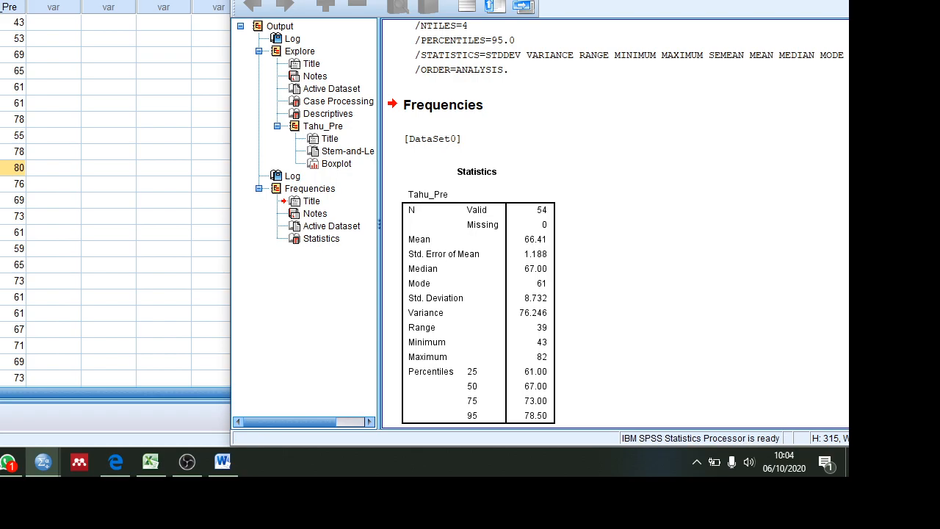
pyautogui.moveTo(559, 0); pyautogui.dragTo(501, 3)
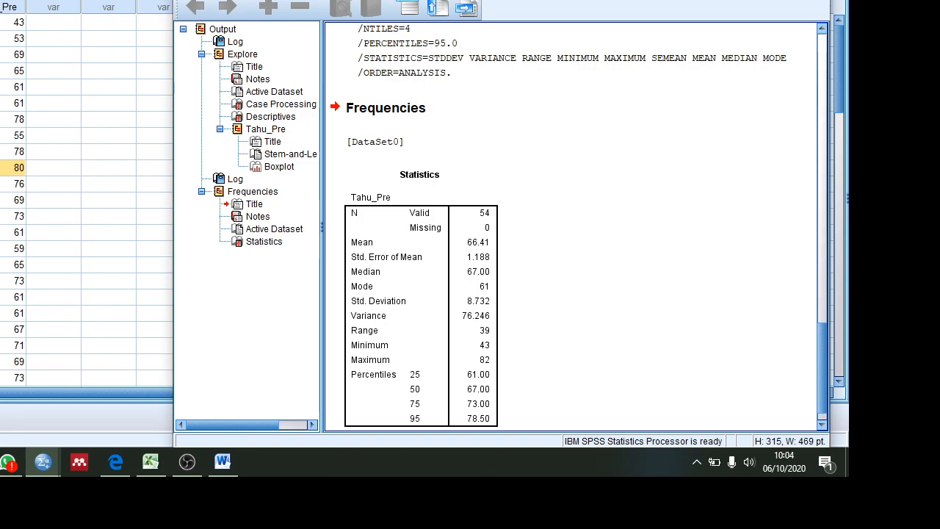
# Step: Run Explore on Tahu_Pre with Kelompok as the factor and review the descriptives for each group
pyautogui.click(436, 0)
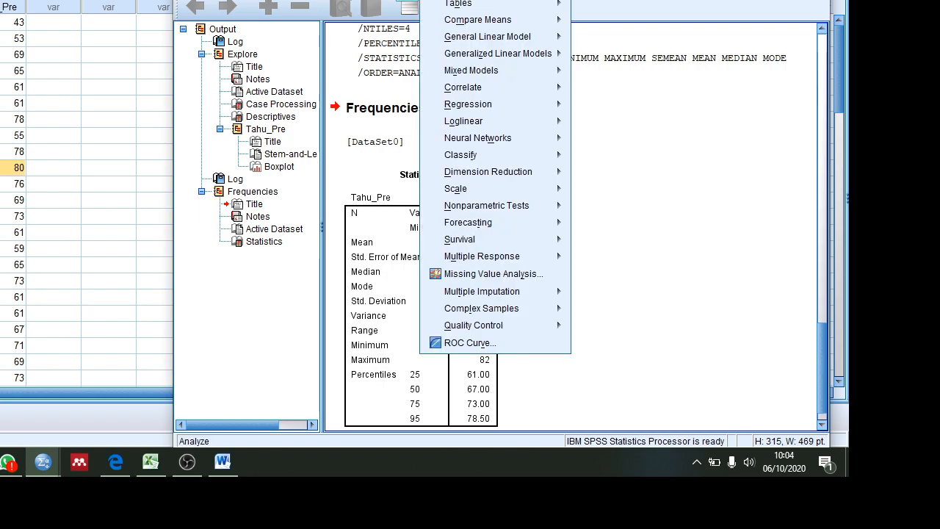
pyautogui.moveTo(485, 0)
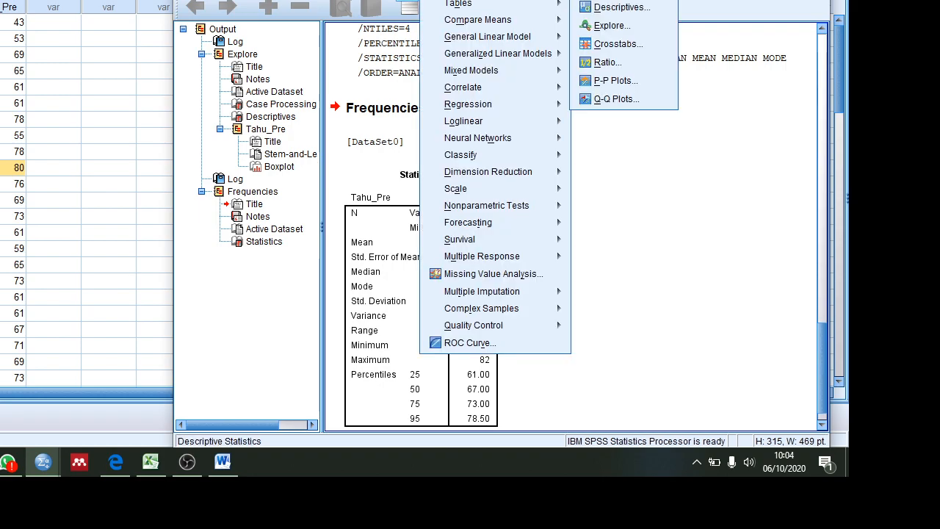
pyautogui.click(610, 26)
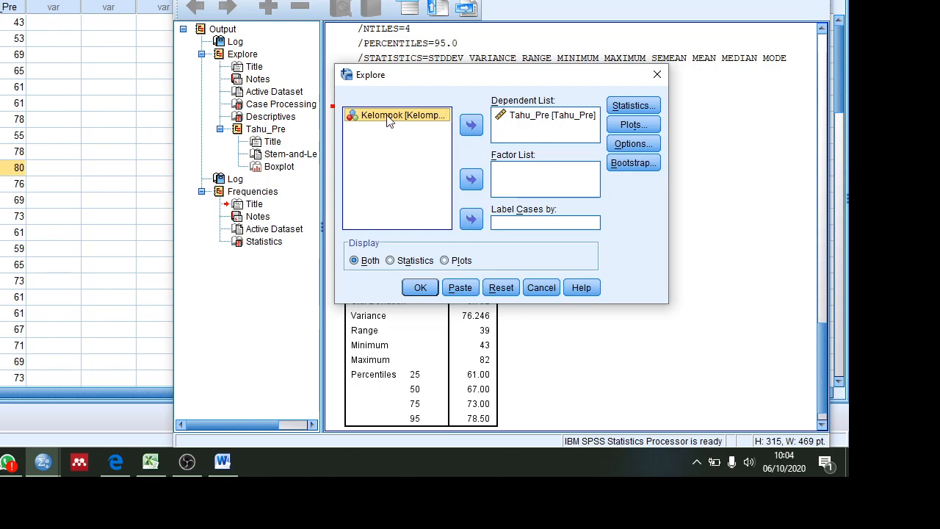
pyautogui.click(472, 180)
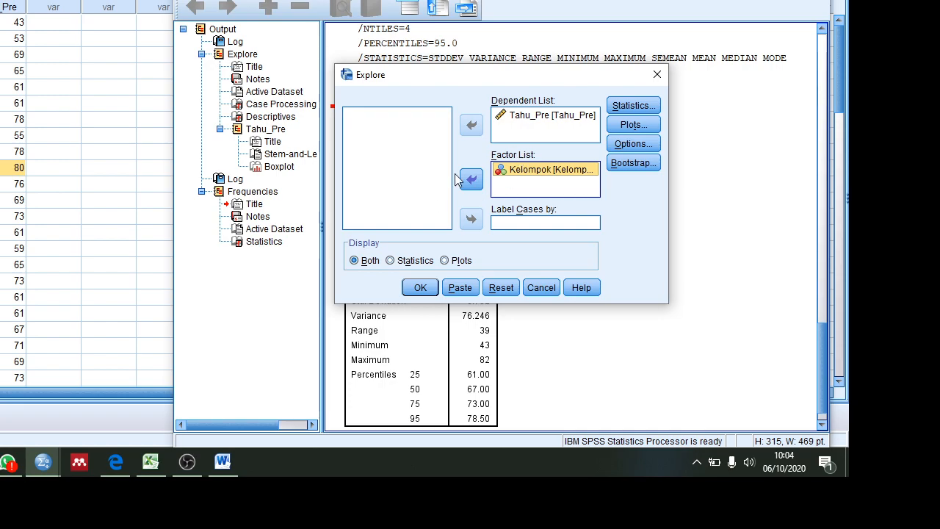
pyautogui.click(416, 288)
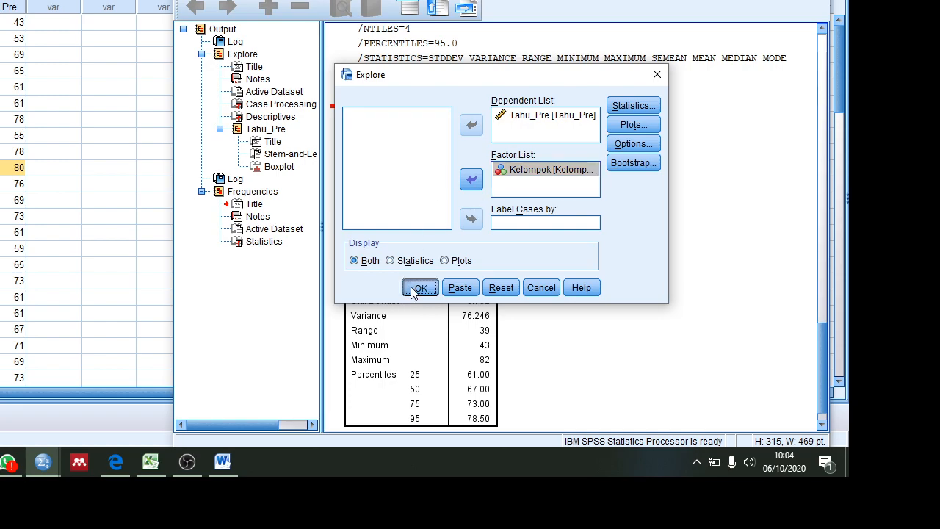
pyautogui.moveTo(822, 268); pyautogui.dragTo(813, 225)
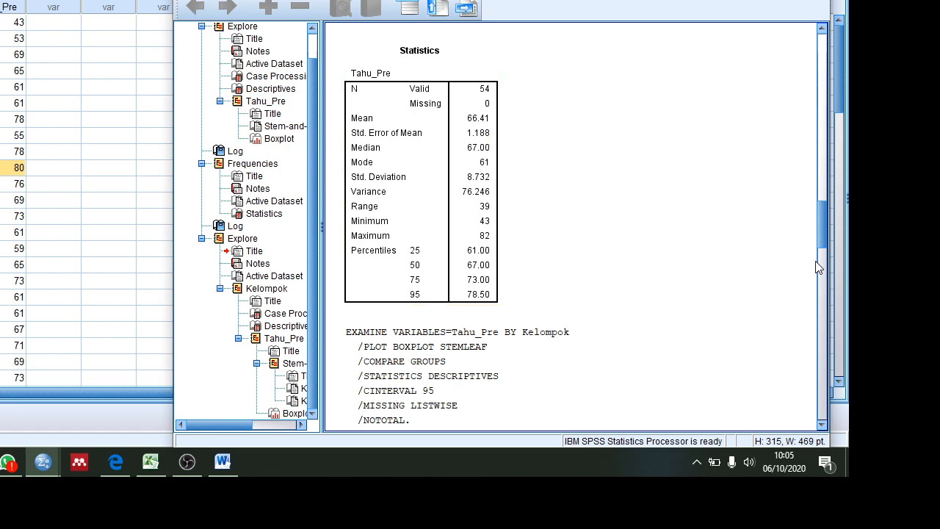
pyautogui.moveTo(823, 247); pyautogui.dragTo(822, 302)
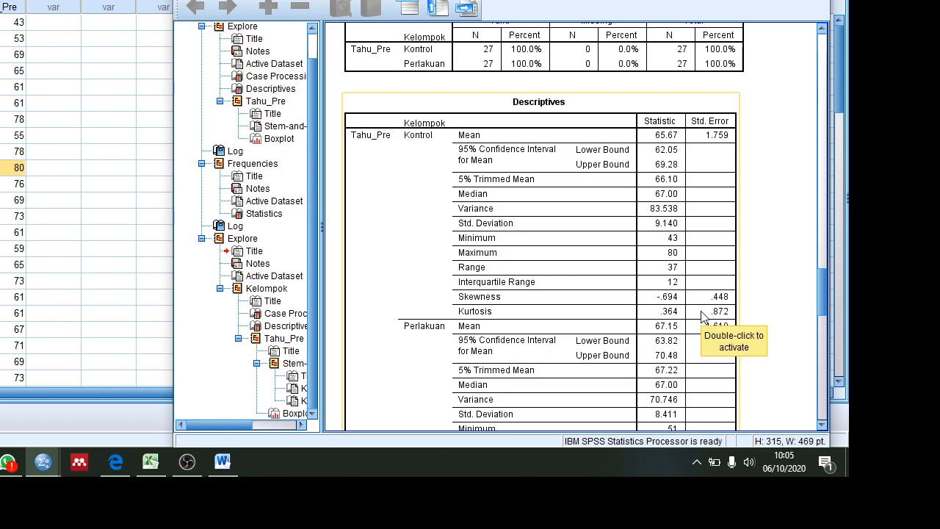
# Step: Return to the data window and select only the cases satisfying Kelompok=0, filtering out the unselected ones
pyautogui.click(84, 62)
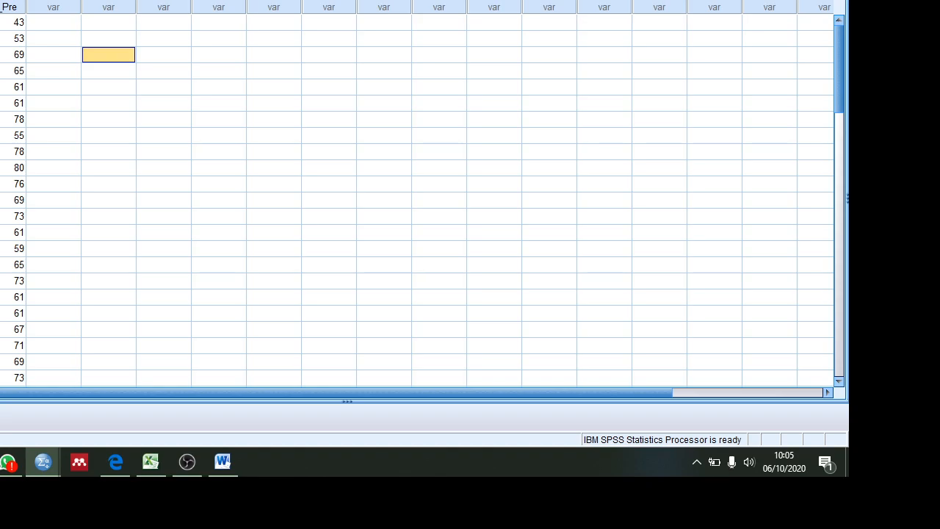
pyautogui.click(0, 0)
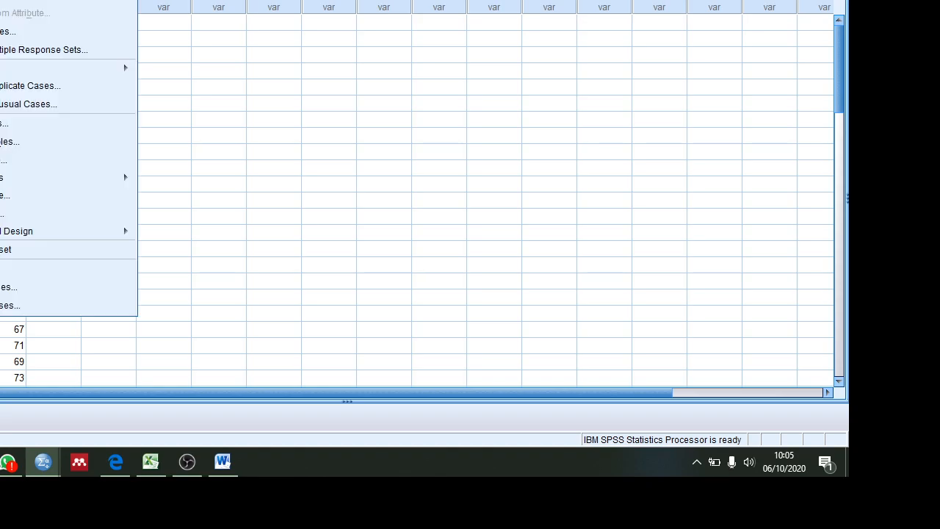
pyautogui.click(23, 288)
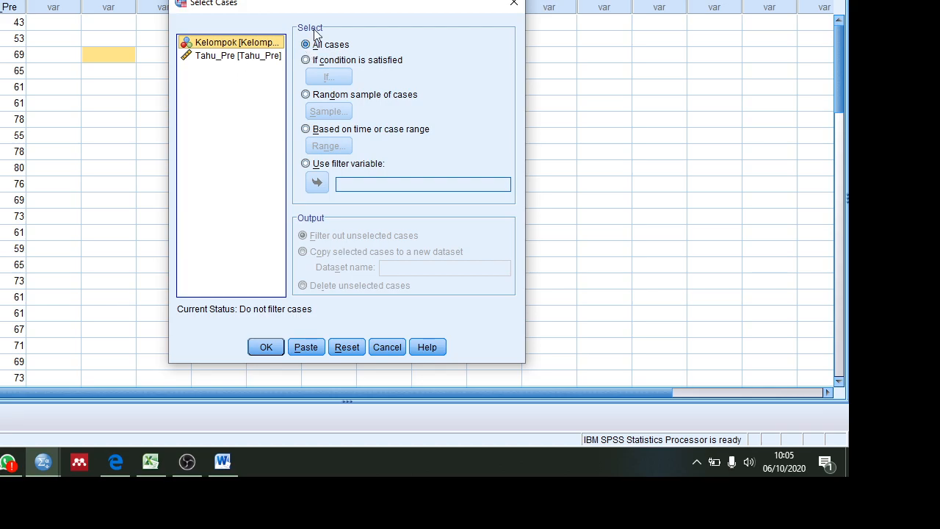
pyautogui.click(314, 62)
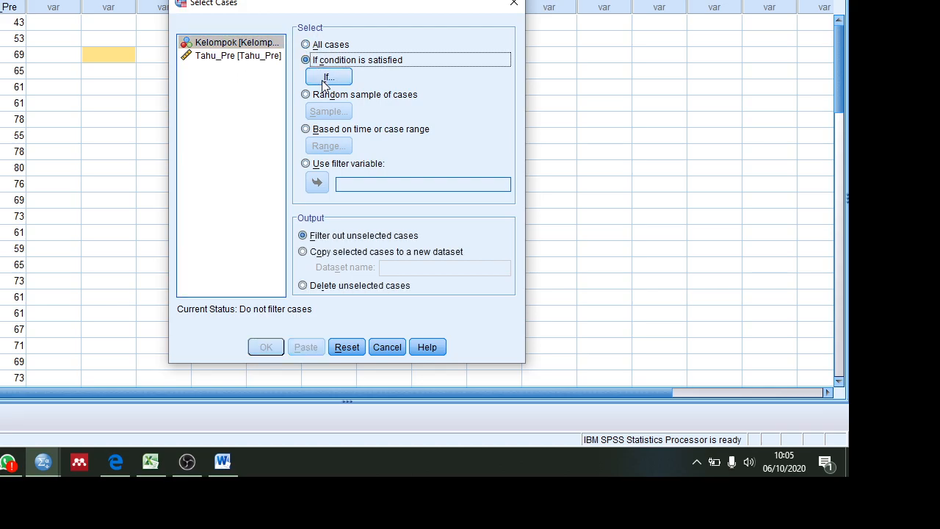
pyautogui.click(323, 80)
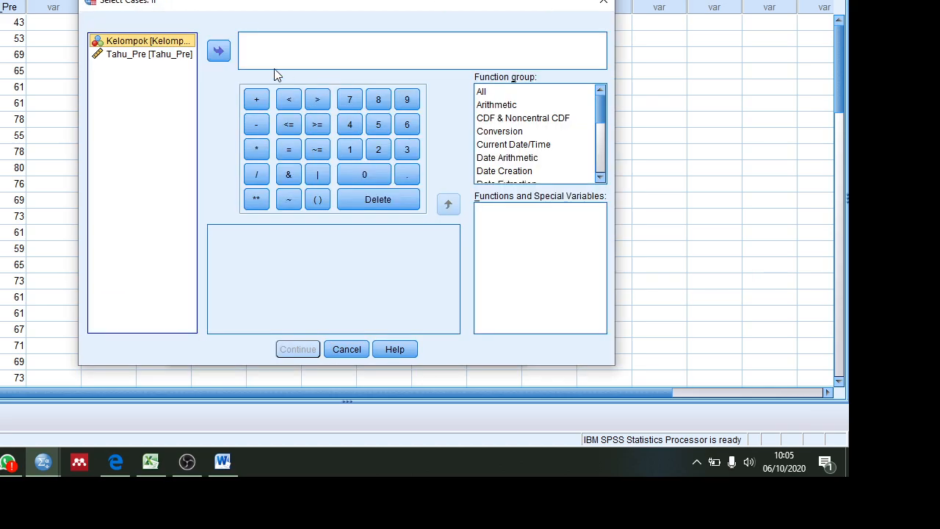
pyautogui.click(218, 52)
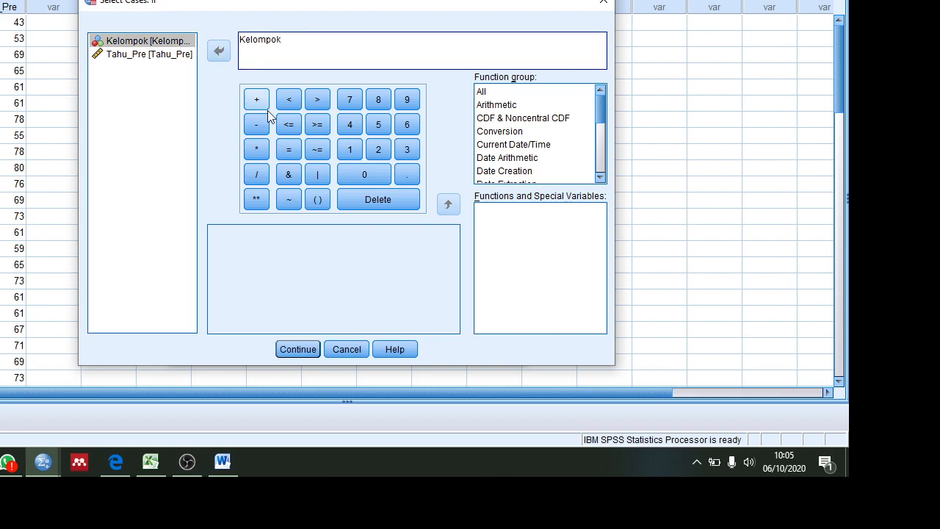
pyautogui.click(288, 150)
pyautogui.write('0')
pyautogui.click(291, 351)
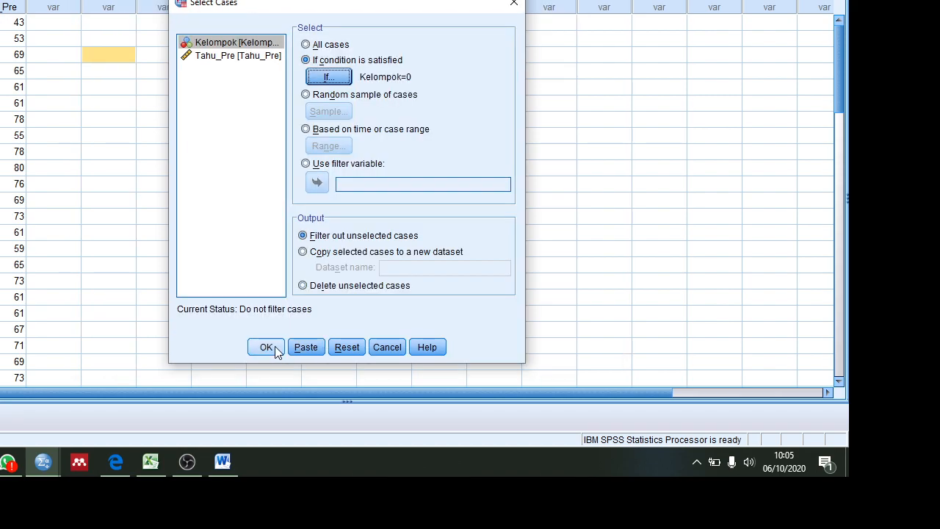
pyautogui.click(272, 346)
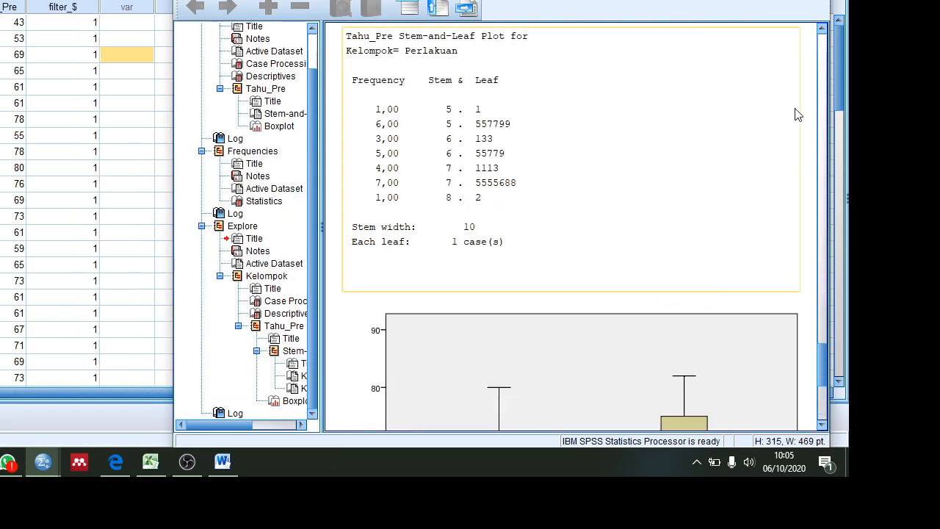
# Step: Add the note "kelompok kontrol" on a new line after EXECUTE in the Kelompok=0 filter log
pyautogui.moveTo(823, 353); pyautogui.dragTo(824, 400)
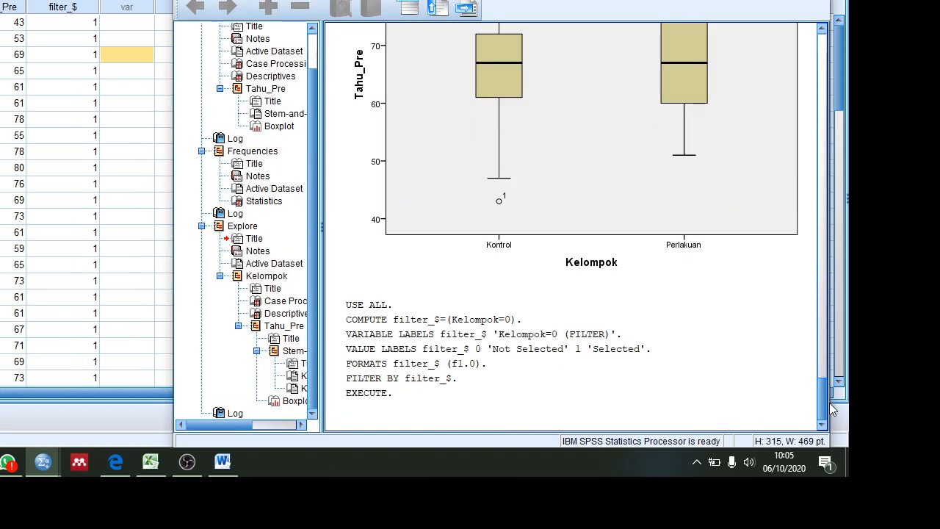
pyautogui.click(476, 378)
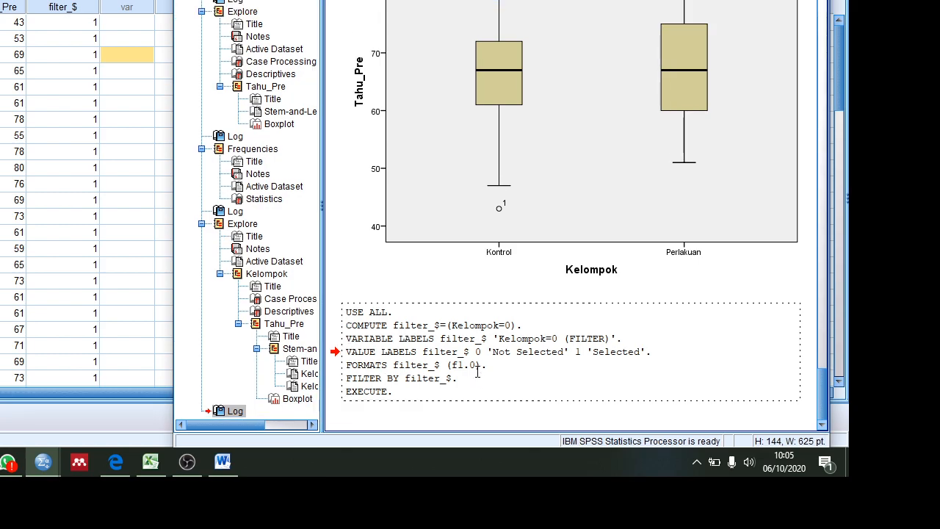
pyautogui.click(436, 397)
pyautogui.press('Return')
pyautogui.write('kelo')
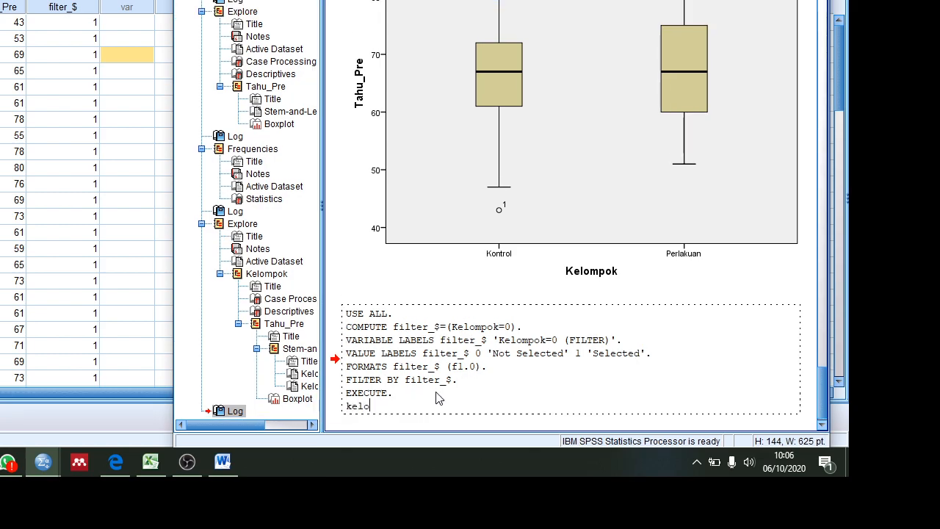
pyautogui.write('mpok kontr')
pyautogui.click(812, 361)
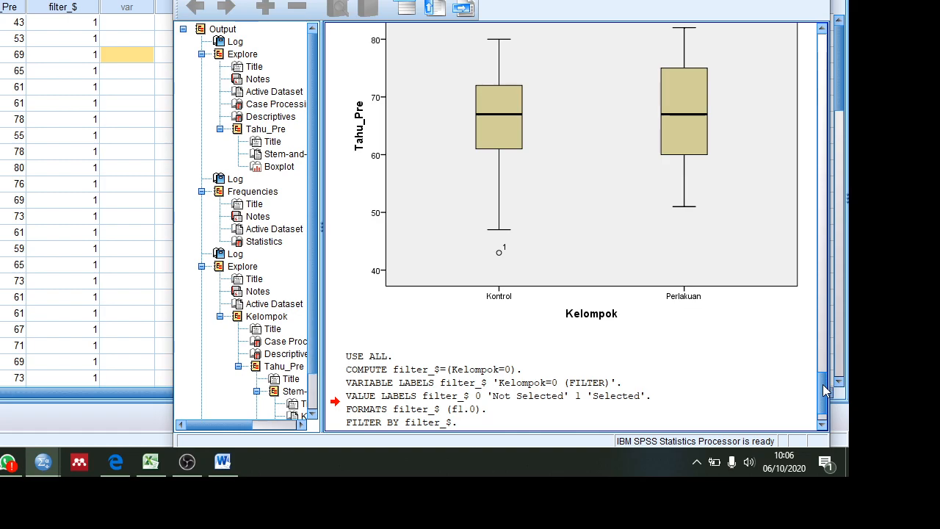
pyautogui.moveTo(824, 386); pyautogui.dragTo(825, 398)
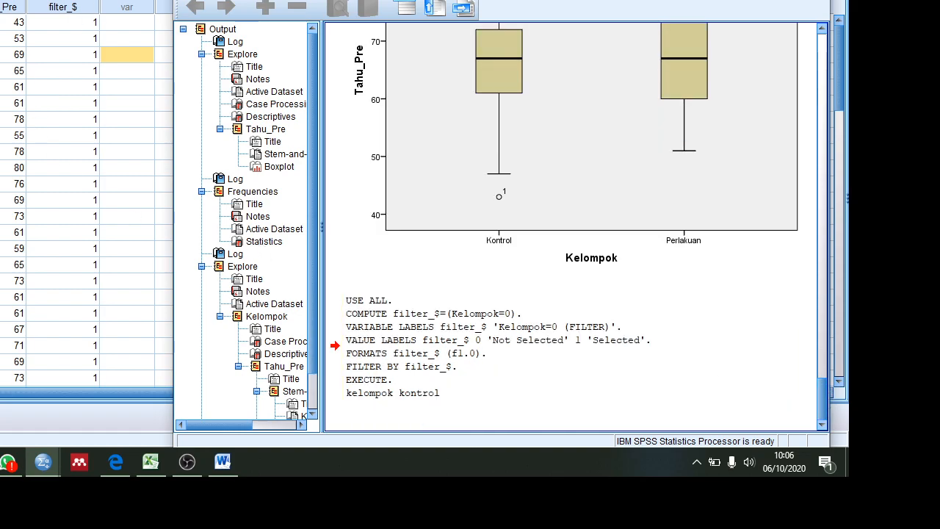
# Step: Run Frequencies on Tahu_Pre for the filtered control group with the existing statistics settings
pyautogui.click(34, 0)
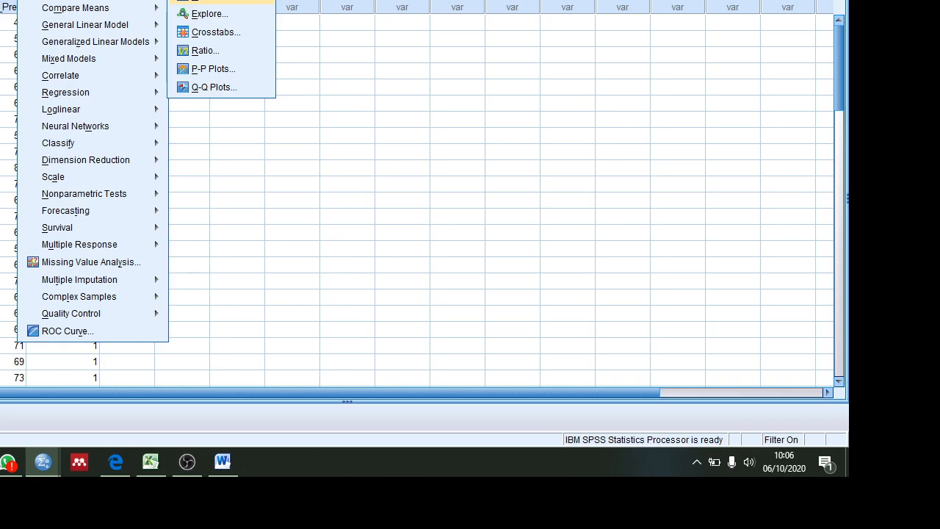
pyautogui.click(212, 0)
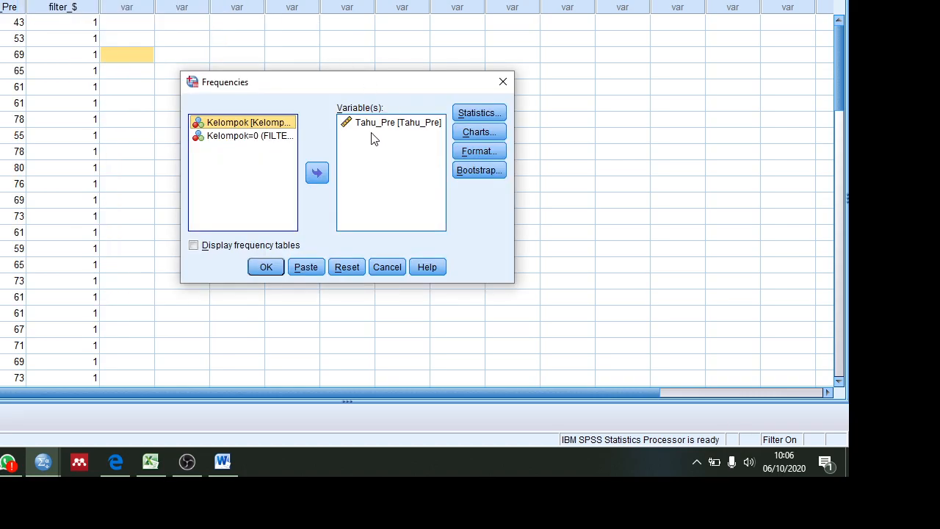
pyautogui.click(269, 267)
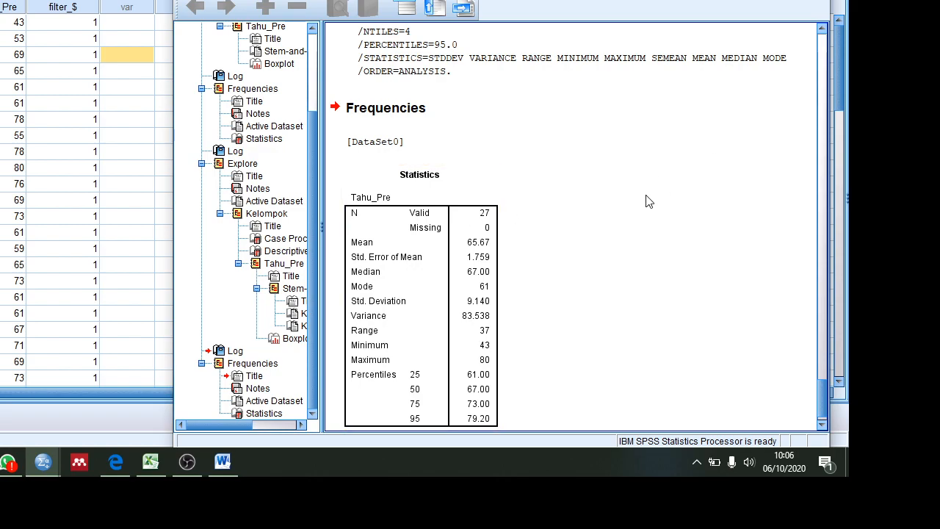
pyautogui.click(451, 247)
pyautogui.click(0, 0)
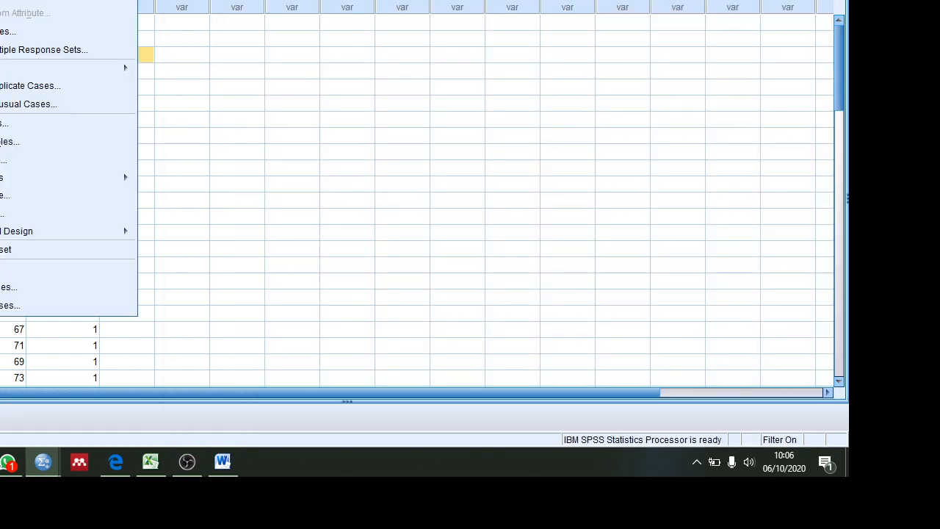
pyautogui.click(23, 290)
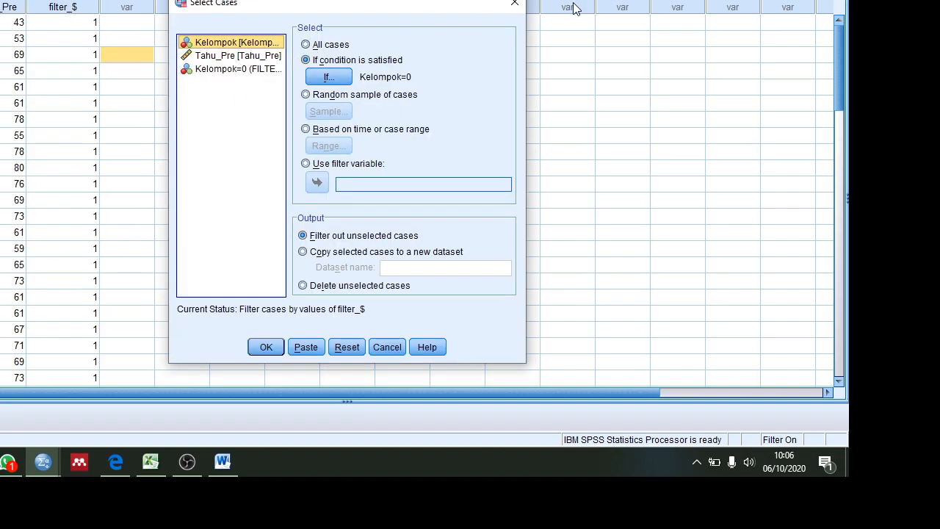
pyautogui.click(512, 8)
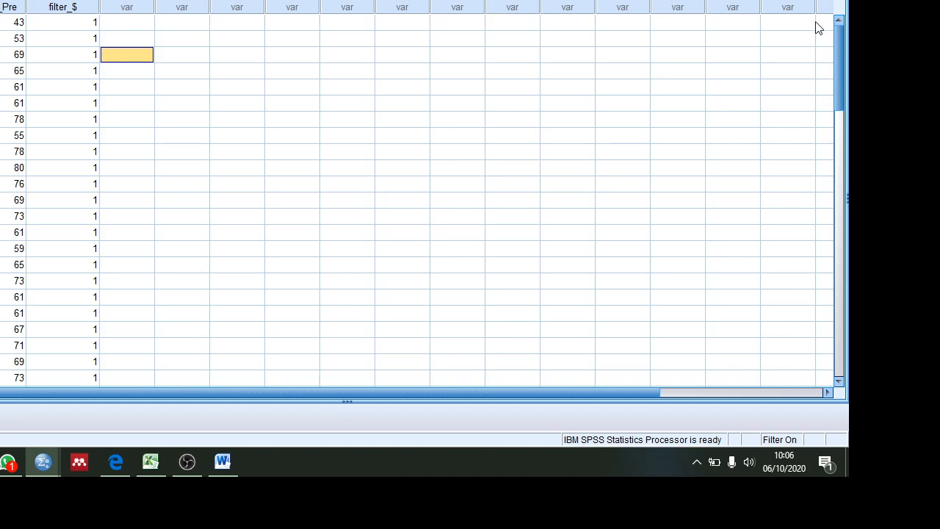
# Step: Check the filter_$ values in the data, change the case selection condition to Kelompok=1 and go to its log in the output
pyautogui.moveTo(841, 44); pyautogui.dragTo(695, 130)
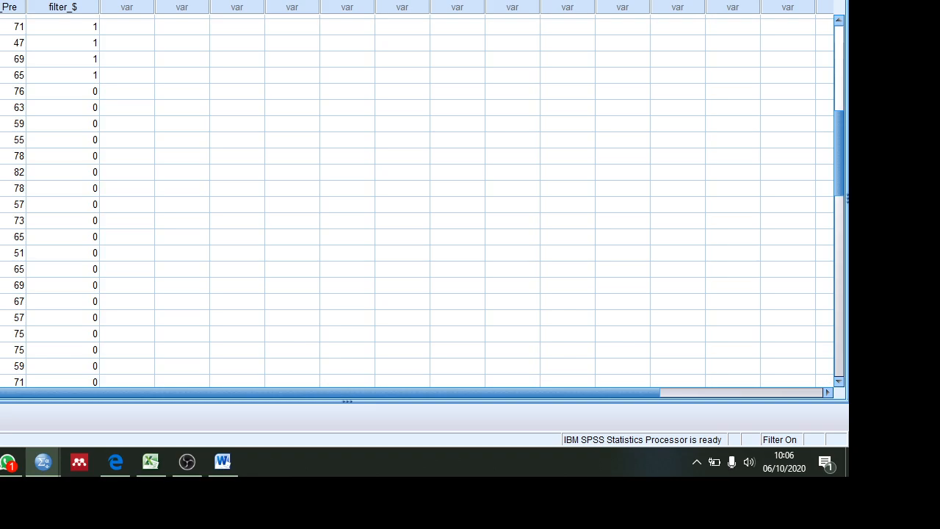
pyautogui.hotkey('alt', 'a')
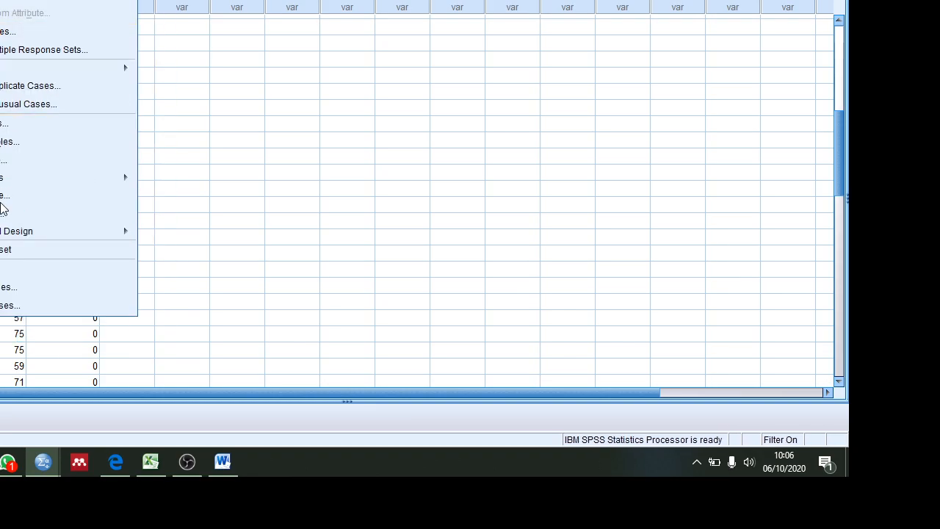
pyautogui.click(8, 287)
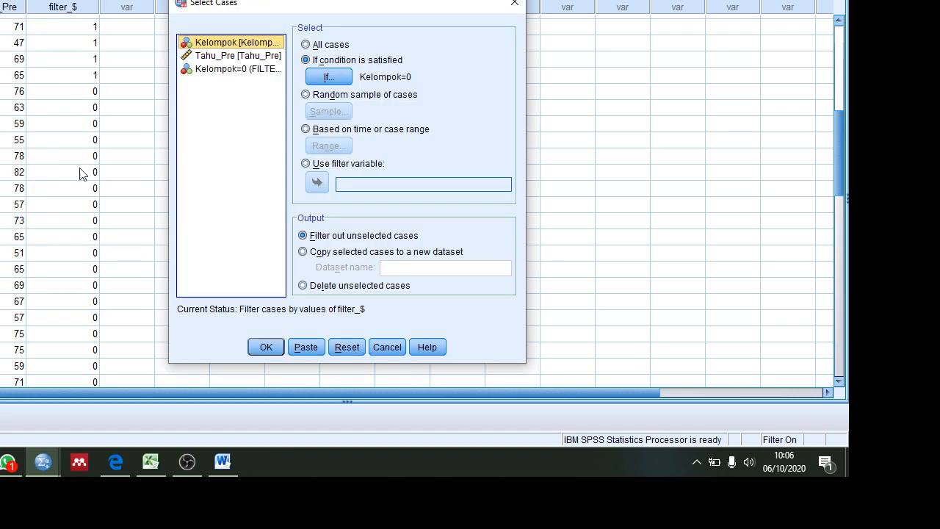
pyautogui.click(327, 78)
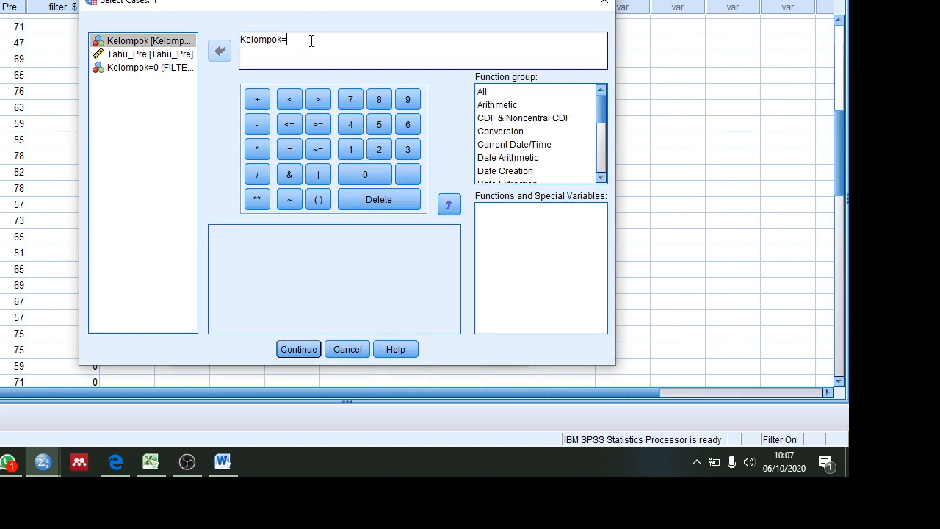
pyautogui.write('1')
pyautogui.click(298, 350)
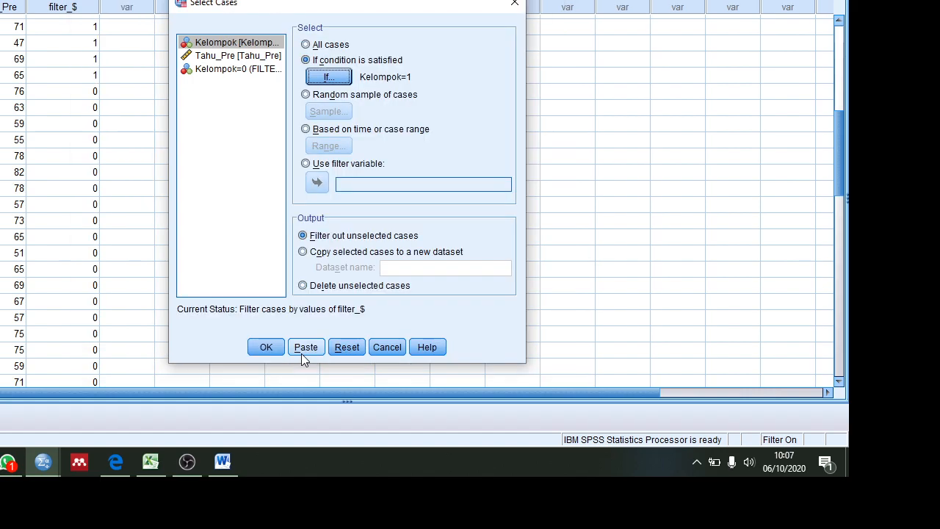
pyautogui.click(272, 346)
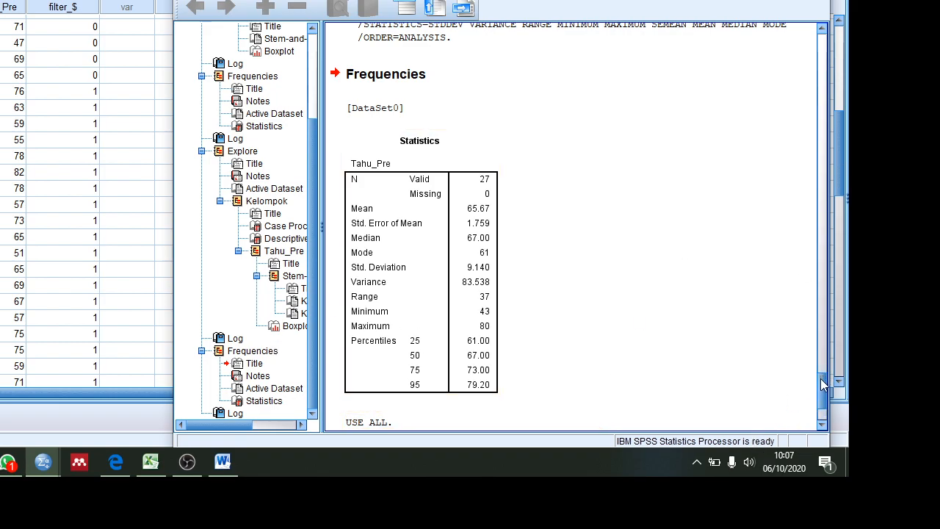
pyautogui.scroll(-3, 822, 386)
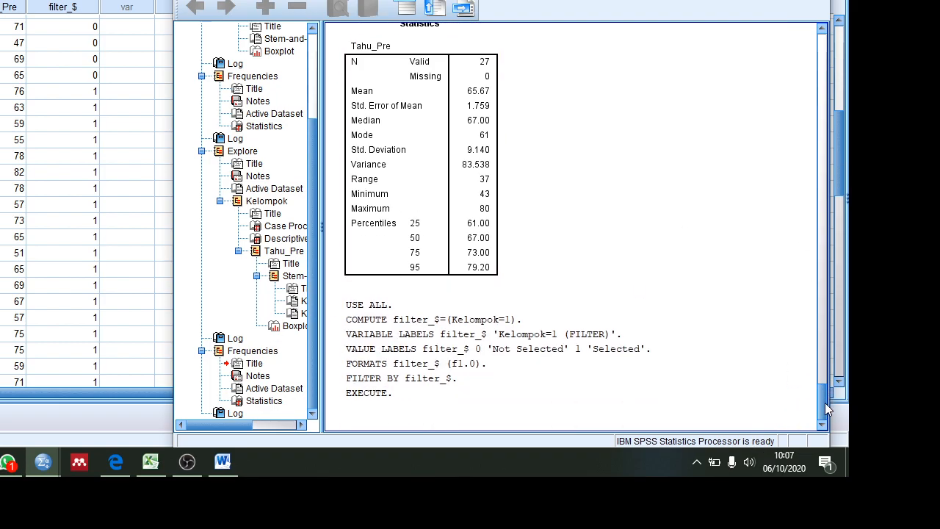
# Step: Add the note "kelompok perlakuan" on a new line after EXECUTE in the Kelompok=1 filter log
pyautogui.click(458, 397)
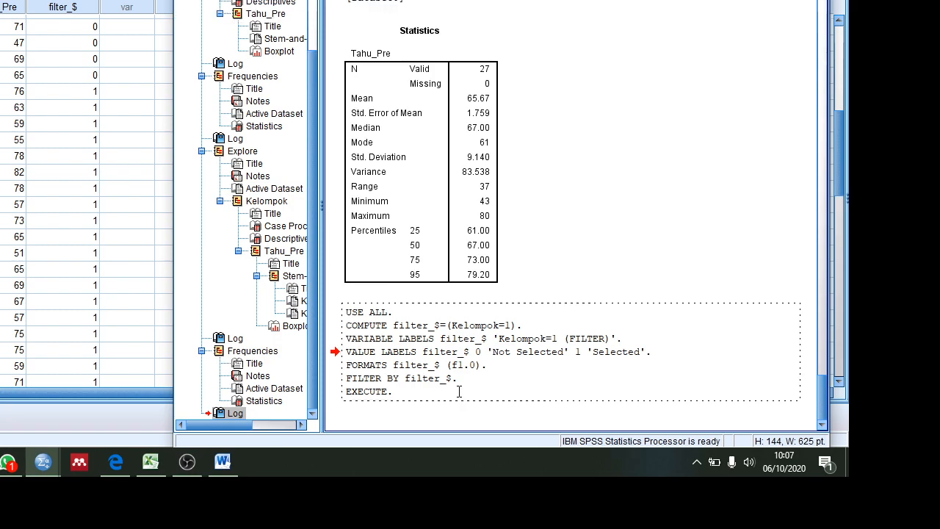
pyautogui.press('Return')
pyautogui.write('kelompok perlakuan')
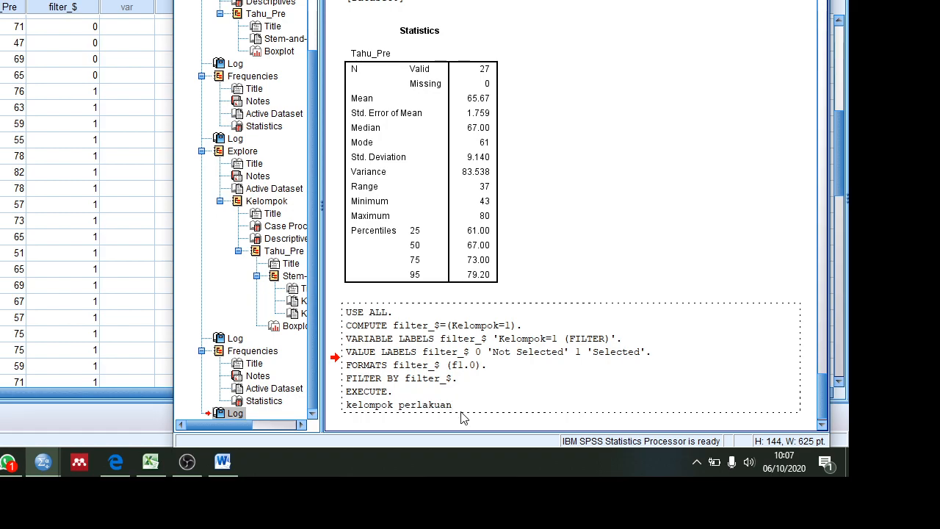
pyautogui.click(461, 421)
pyautogui.click(228, 281)
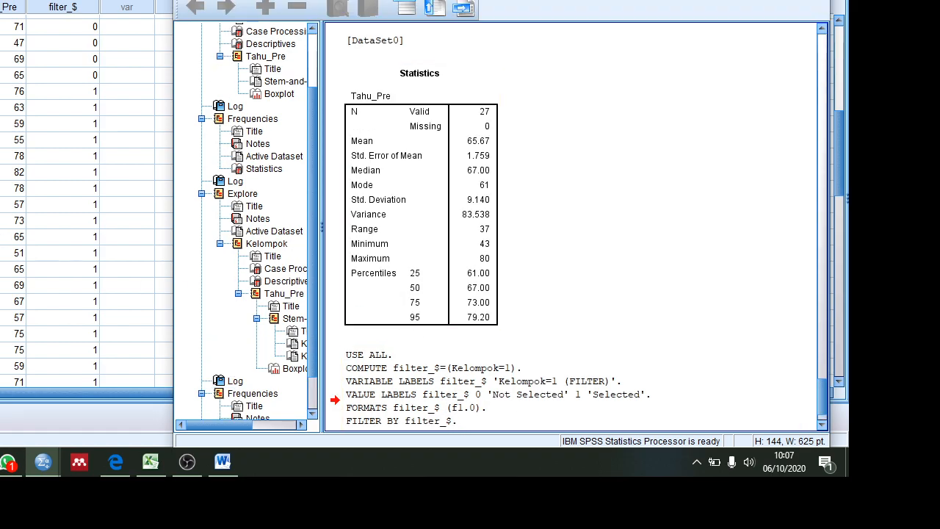
# Step: Run Frequencies on Tahu_Pre for the filtered treatment group with the existing statistics settings and review its output
pyautogui.click(14, 139)
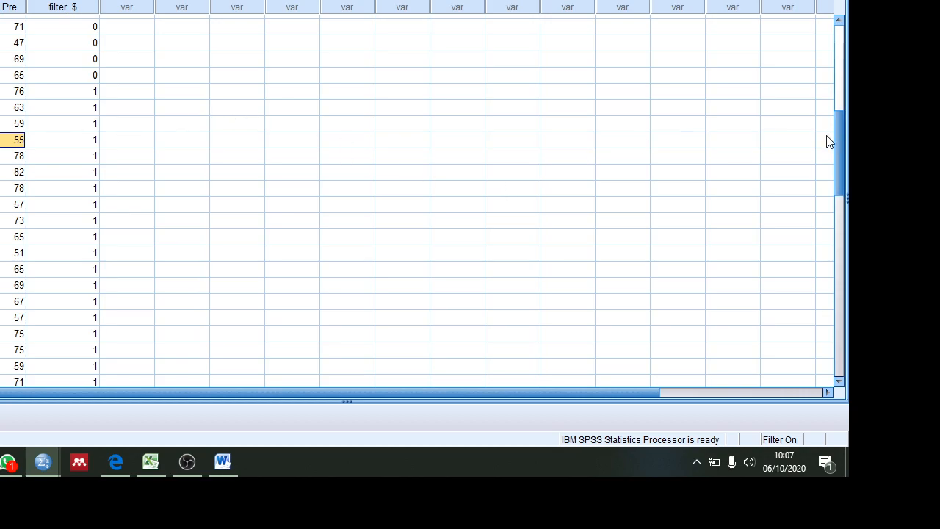
pyautogui.moveTo(840, 140); pyautogui.dragTo(814, 158)
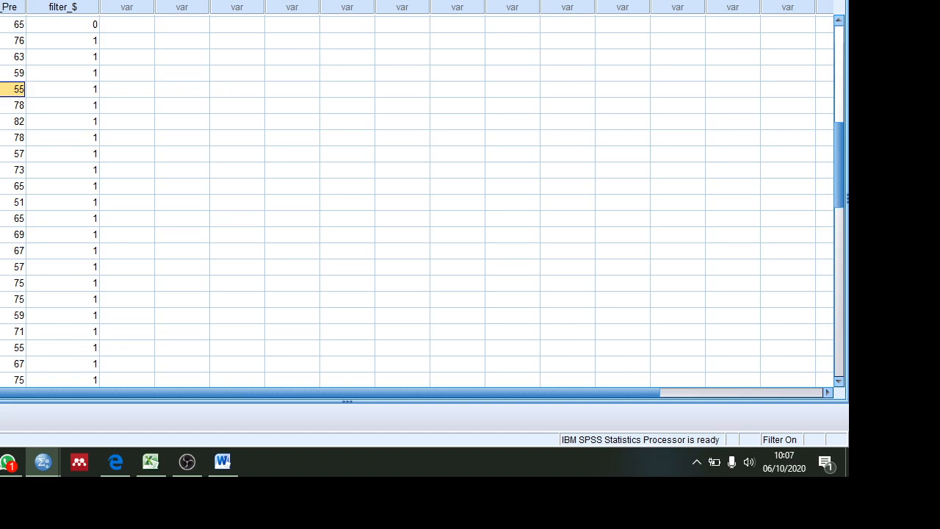
pyautogui.hotkey('alt', 'a')
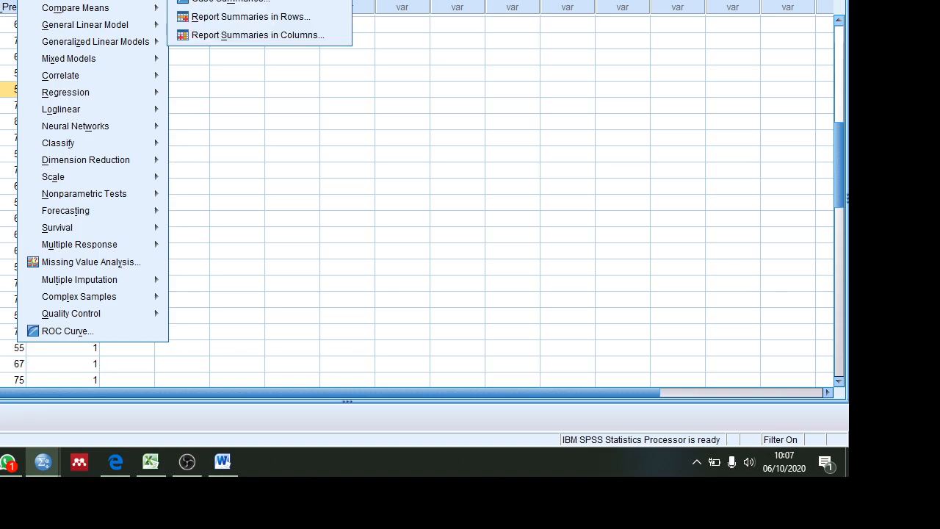
pyautogui.moveTo(86, 0)
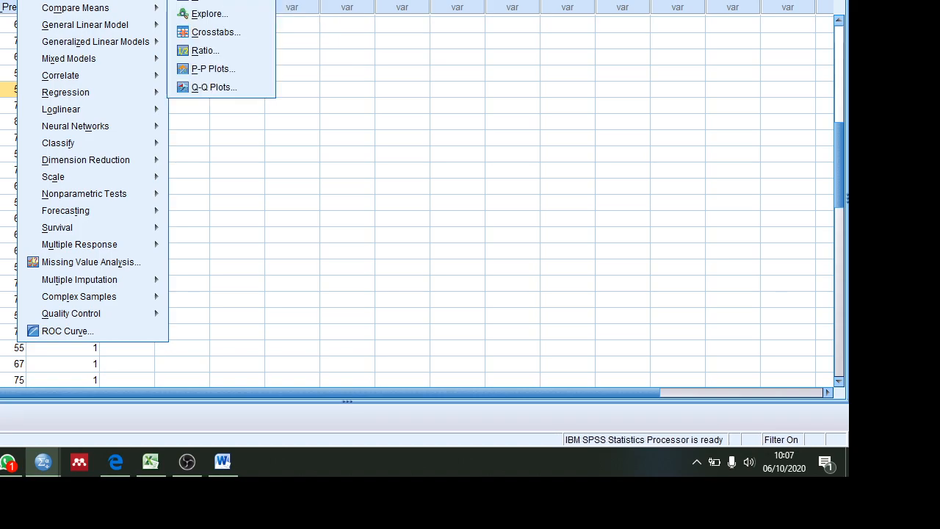
pyautogui.click(213, 0)
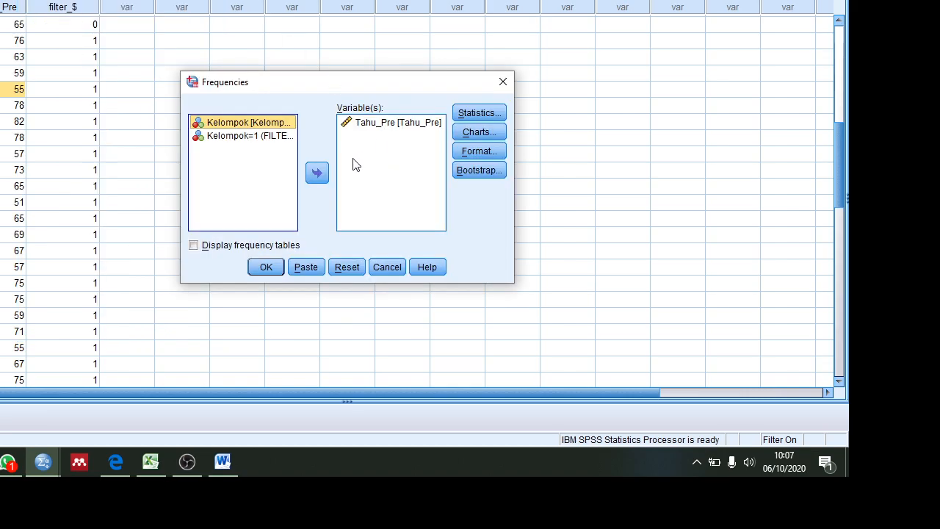
pyautogui.click(269, 269)
pyautogui.click(470, 251)
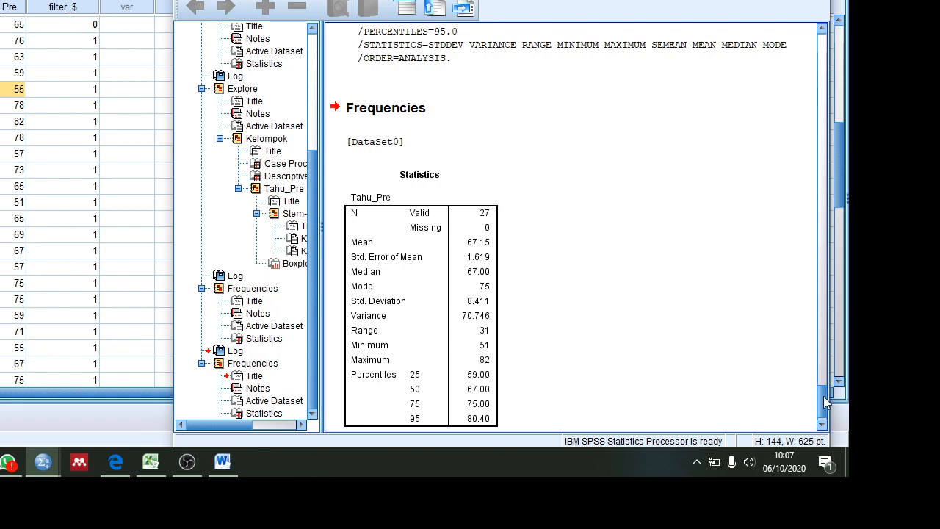
pyautogui.moveTo(825, 403); pyautogui.dragTo(824, 380)
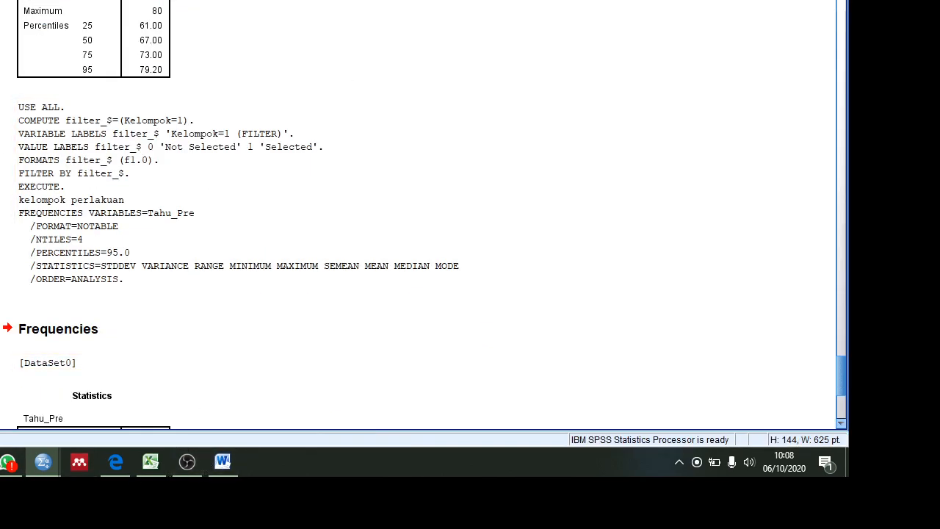
# Step: Return to the data window and start saving the untitled dataset
pyautogui.moveTo(45, 469)
pyautogui.moveTo(19, 397)
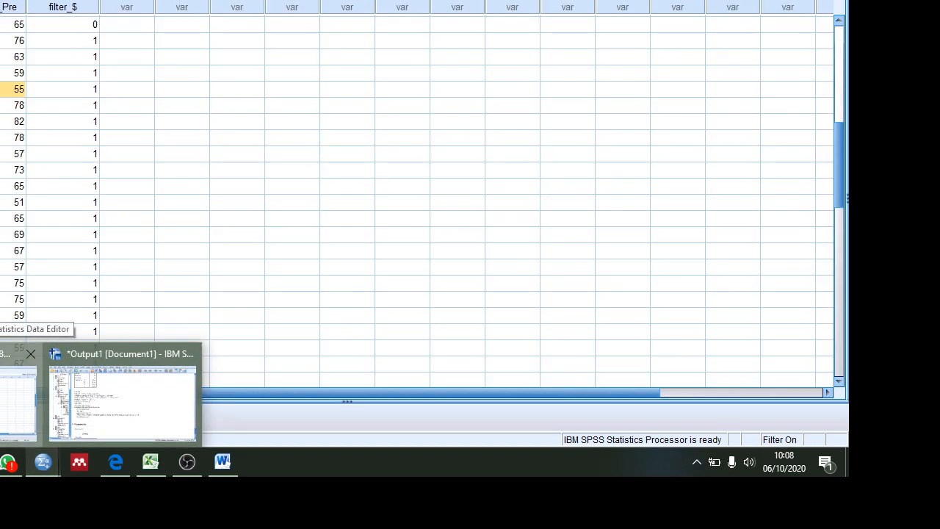
pyautogui.click(19, 396)
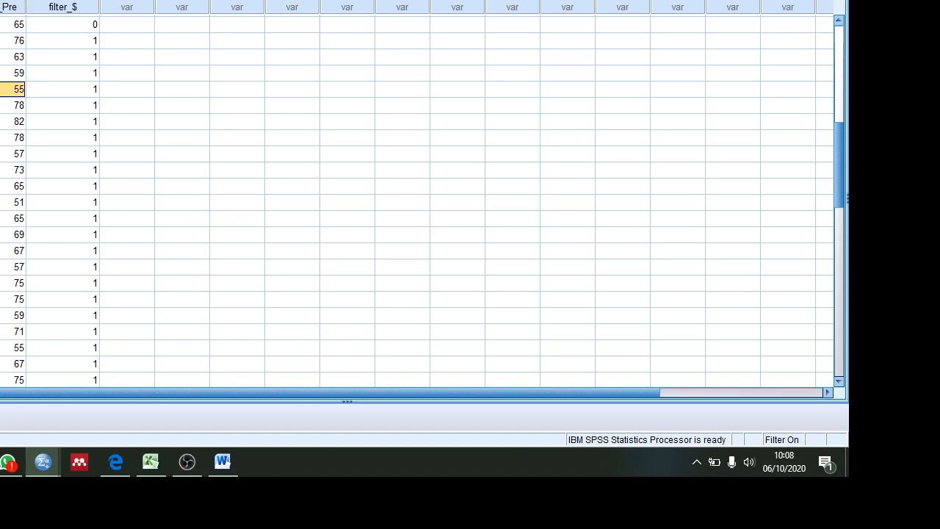
pyautogui.hotkey('ctrl', 's')
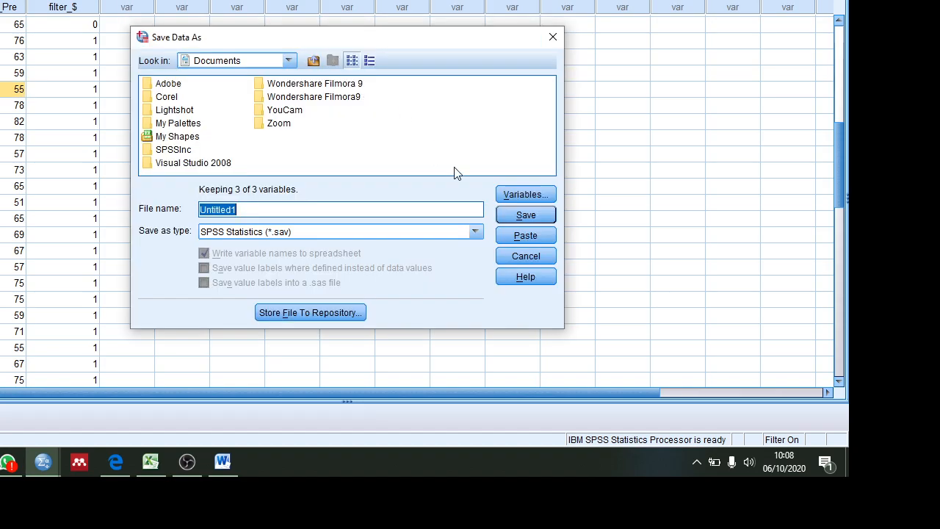
pyautogui.rightClick(385, 134)
pyautogui.moveTo(418, 145)
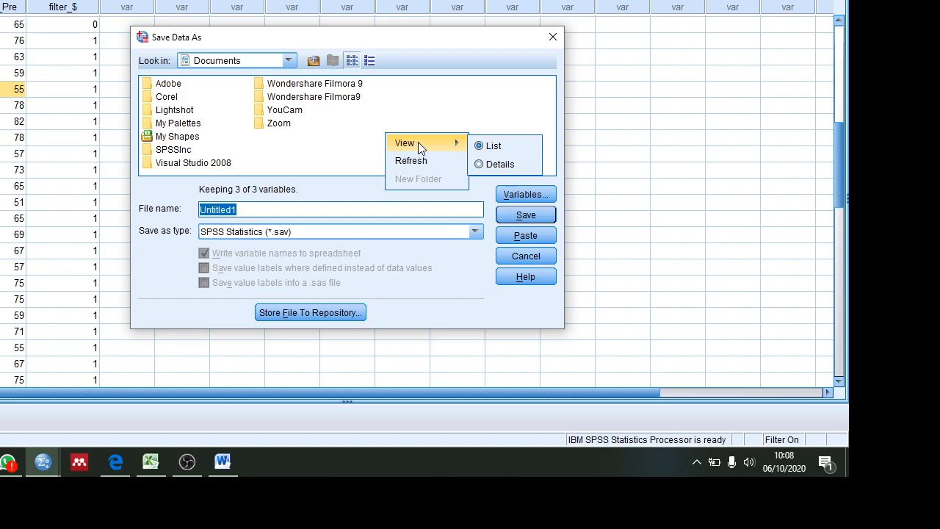
pyautogui.click(363, 157)
pyautogui.rightClick(364, 157)
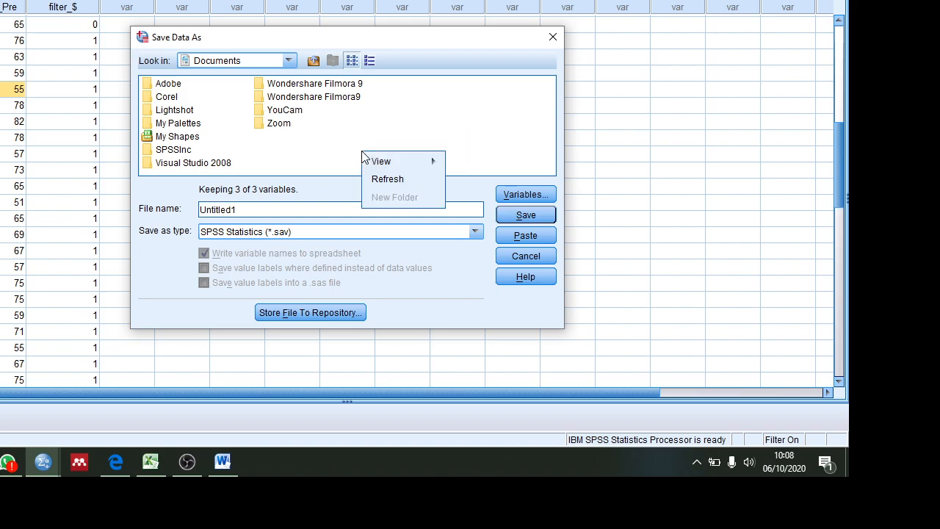
# Step: Choose the Sem 7 B folder on drive D, inside a muhammadiyah, biostatistik and bistat s1, as the dataset's save location
pyautogui.click(289, 61)
pyautogui.moveTo(294, 110); pyautogui.dragTo(296, 151)
pyautogui.click(224, 92)
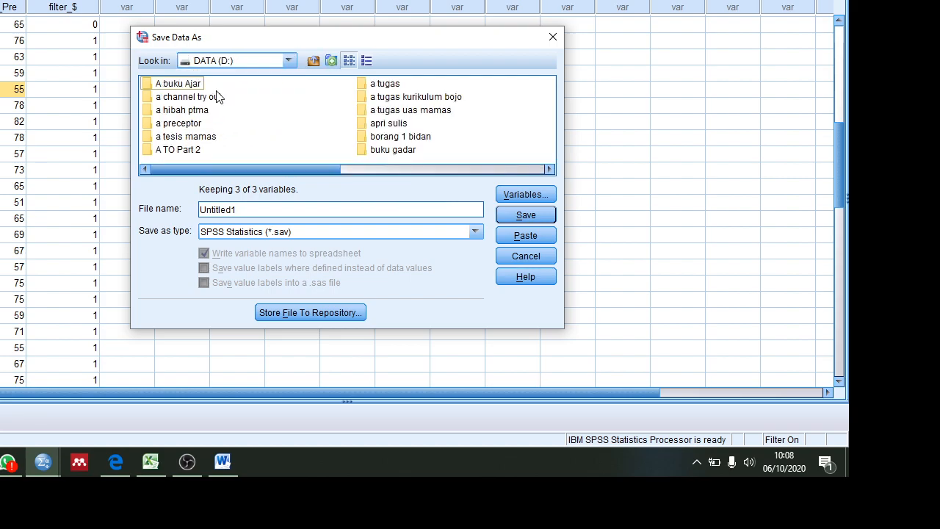
pyautogui.doubleClick(389, 124)
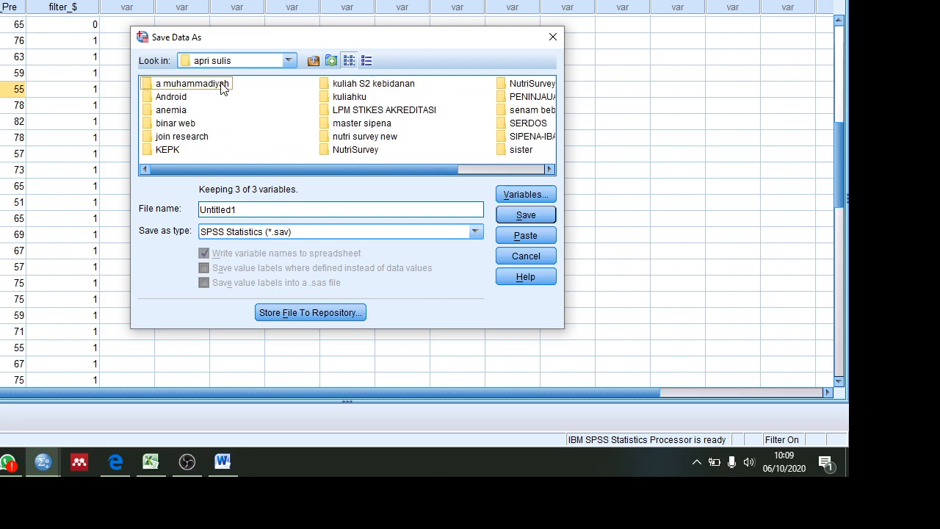
pyautogui.doubleClick(222, 87)
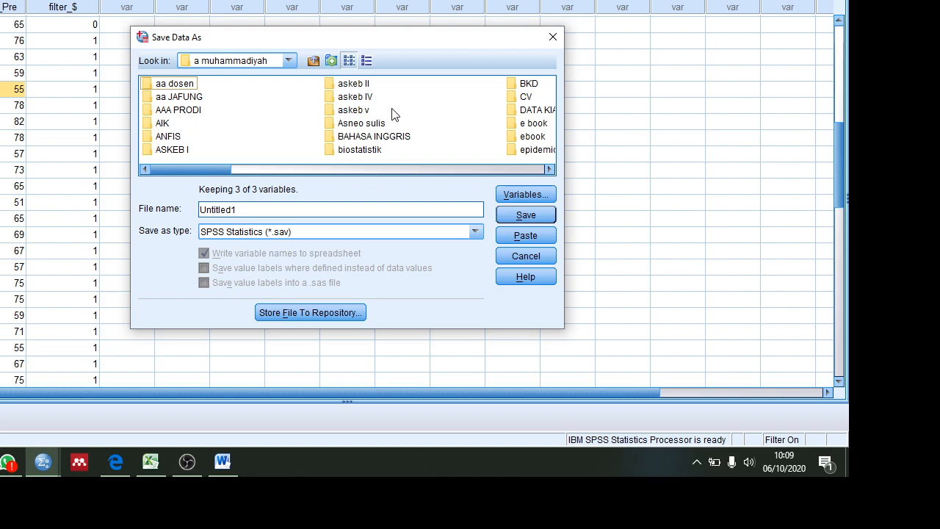
pyautogui.doubleClick(363, 151)
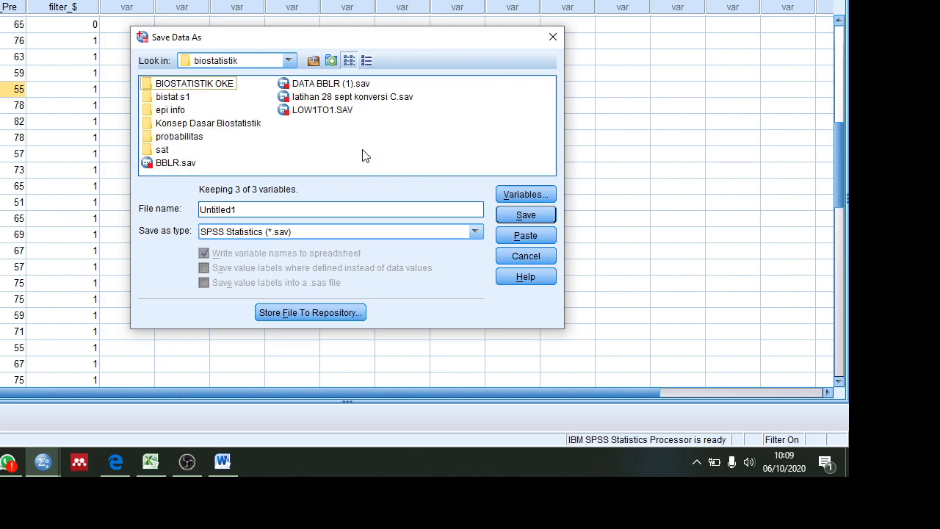
pyautogui.doubleClick(171, 98)
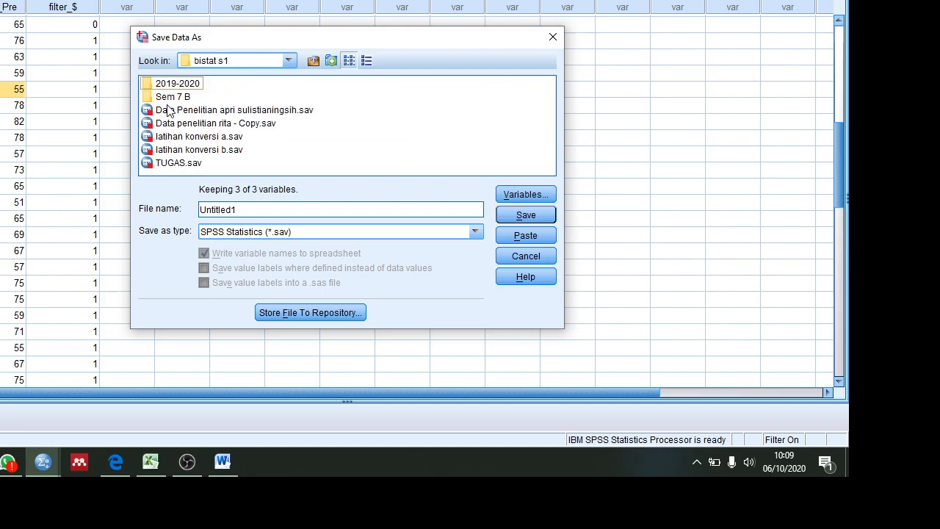
pyautogui.doubleClick(173, 98)
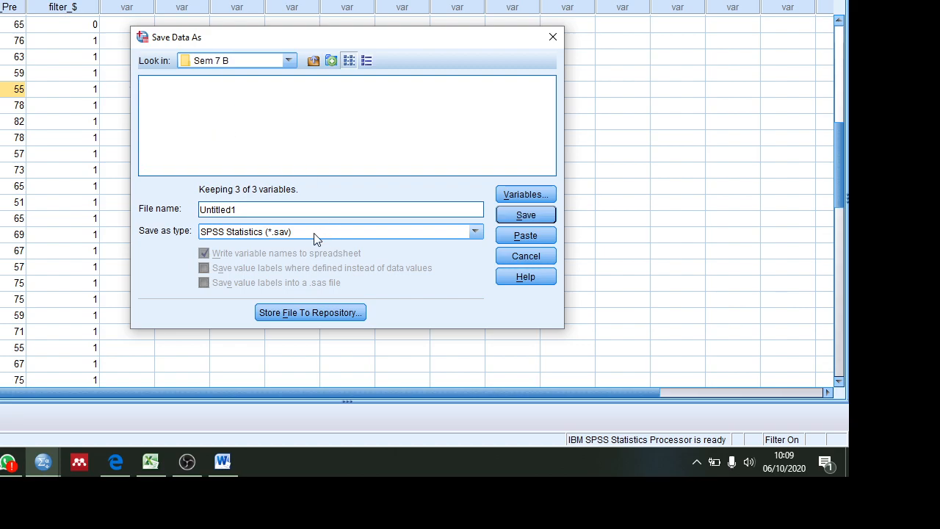
# Step: Name the dataset "Data Penelitian" and save it as an SPSS Statistics file
pyautogui.doubleClick(313, 211)
pyautogui.write('Data Penelitian')
pyautogui.press('Return')
pyautogui.moveTo(313, 213); pyautogui.dragTo(0, 7)
pyautogui.click(1, 103)
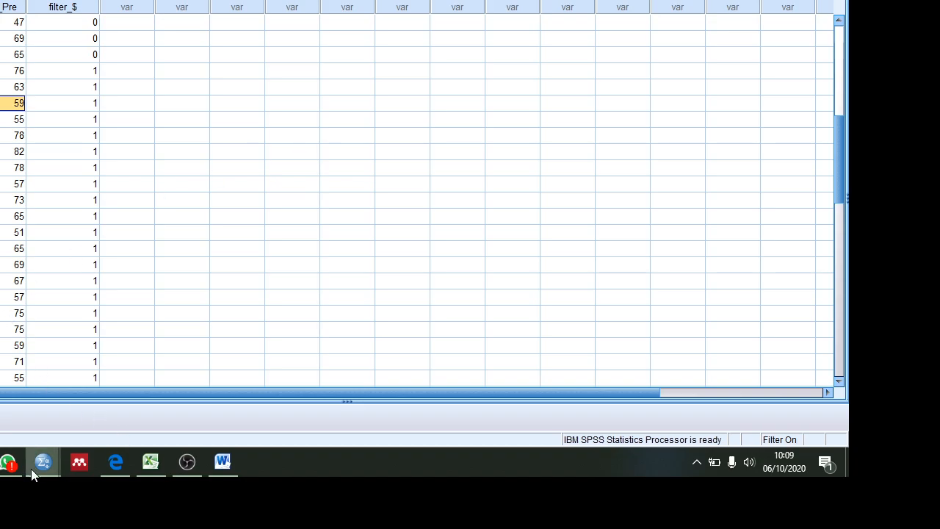
# Step: Switch to the output window, start saving the output and choose the Sem 7 B folder under biostatistik, bistat s1 on drive D
pyautogui.moveTo(30, 474)
pyautogui.click(70, 402)
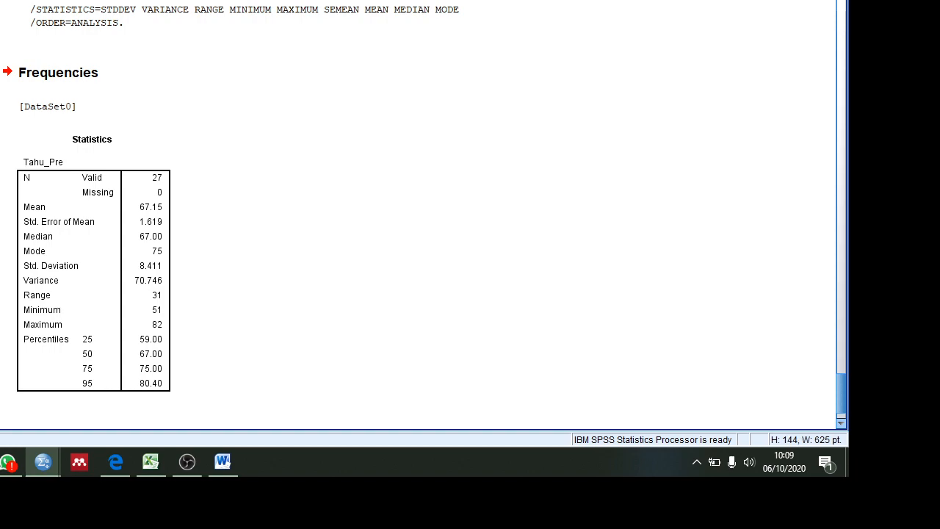
pyautogui.hotkey('ctrl', 's')
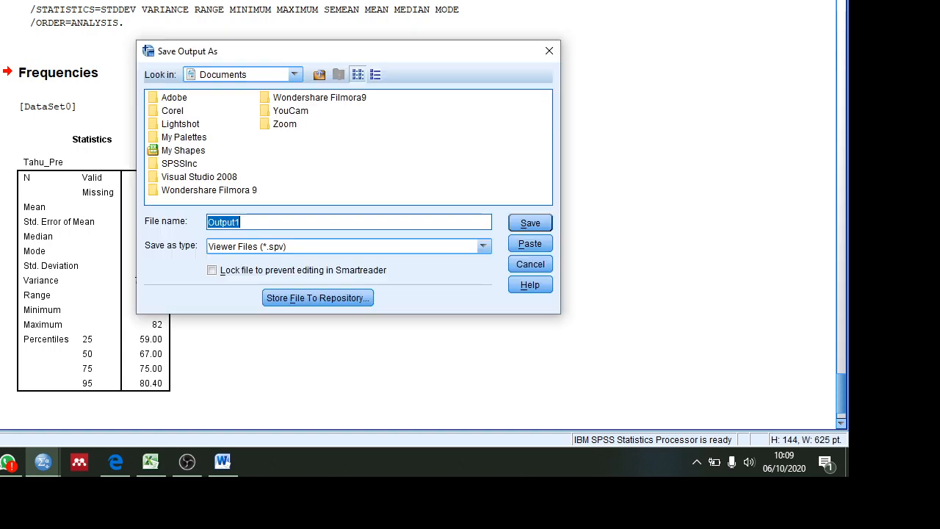
pyautogui.click(294, 76)
pyautogui.moveTo(297, 126); pyautogui.dragTo(295, 157)
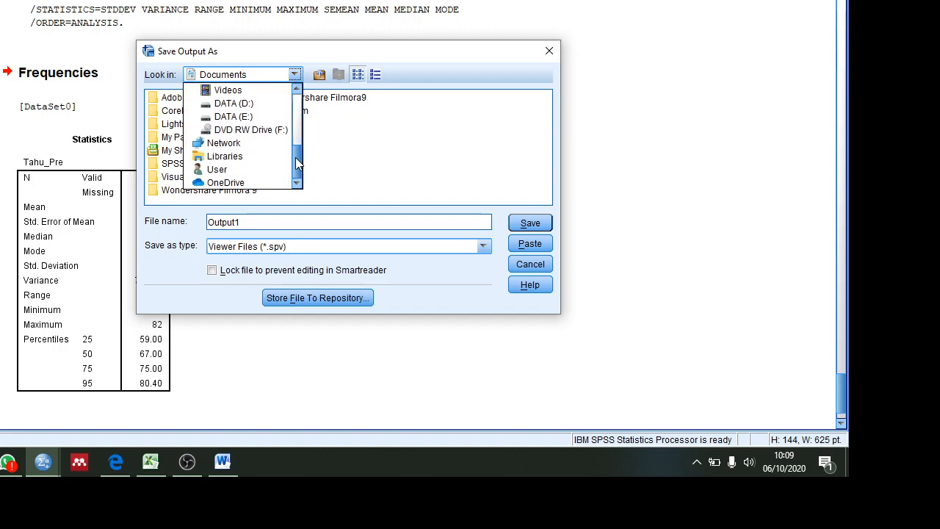
pyautogui.click(220, 104)
pyautogui.doubleClick(388, 125)
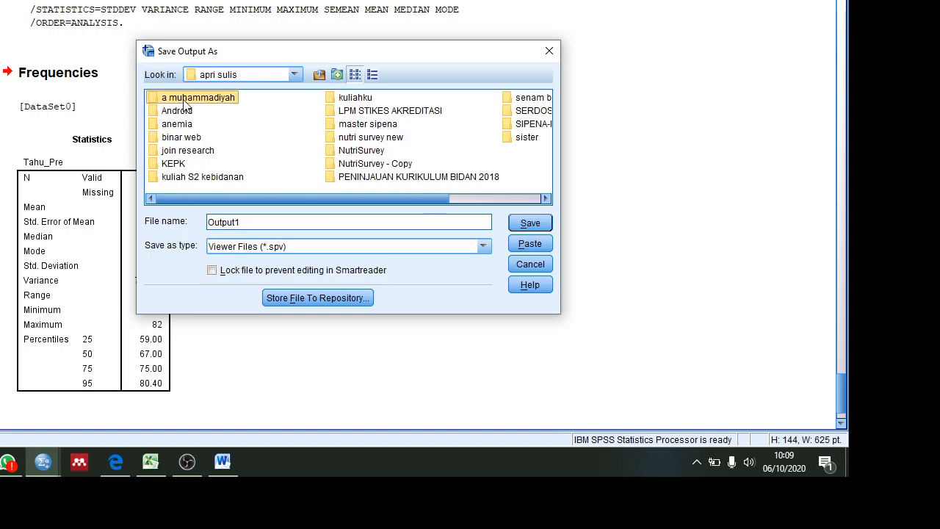
pyautogui.doubleClick(184, 99)
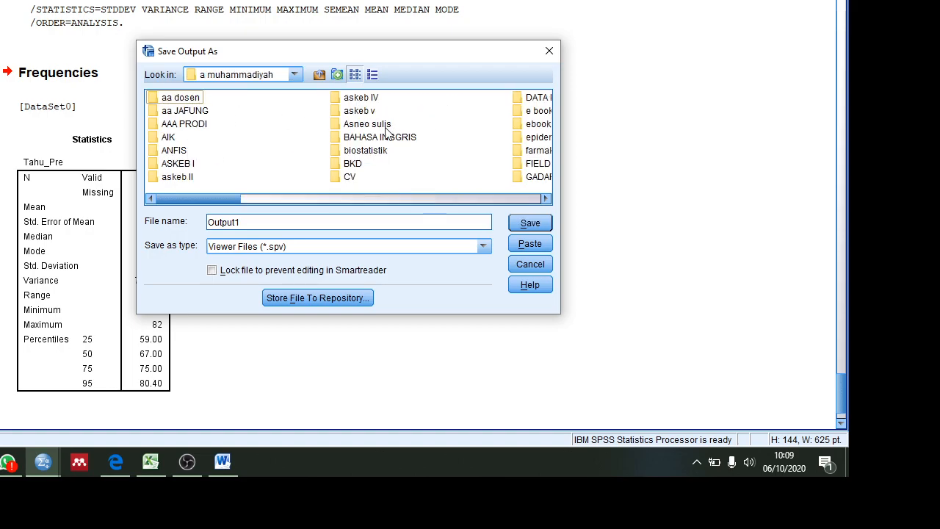
pyautogui.click(364, 153)
pyautogui.doubleClick(365, 152)
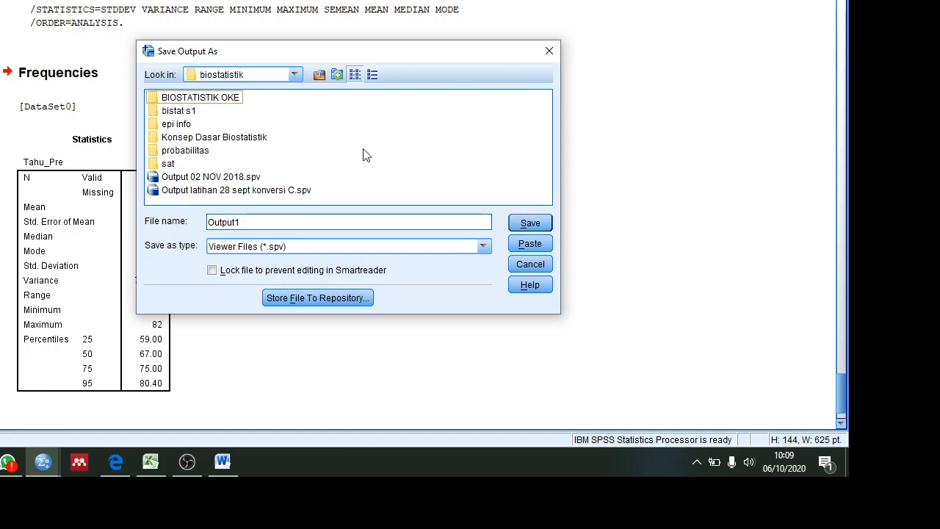
pyautogui.doubleClick(177, 112)
pyautogui.doubleClick(178, 111)
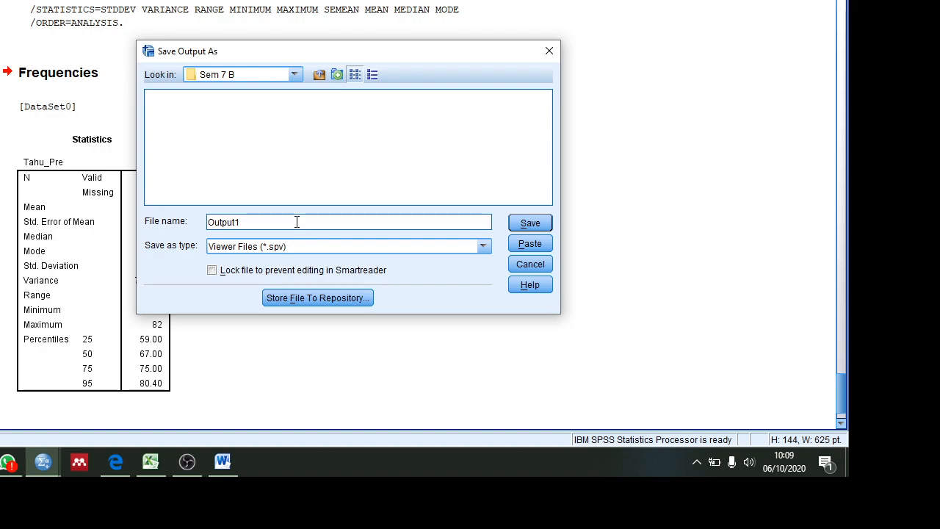
# Step: Extend the output file name to "Output1 statistik deskriptif"
pyautogui.write('statistik d')
pyautogui.write('en')
pyautogui.write('skriptif')
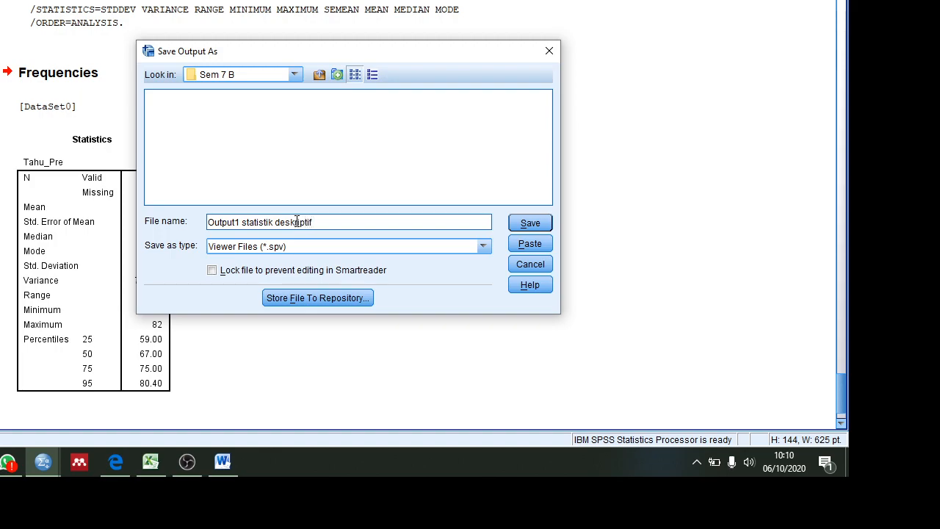
pyautogui.write(' NIM')
# Step: Append the student number and the student's full name to the output file name and save the viewer file
pyautogui.press('BackSpace')
pyautogui.press('BackSpace')
pyautogui.write('IM')
pyautogui.press('BackSpace')
pyautogui.press('BackSpace')
pyautogui.press('BackSpace')
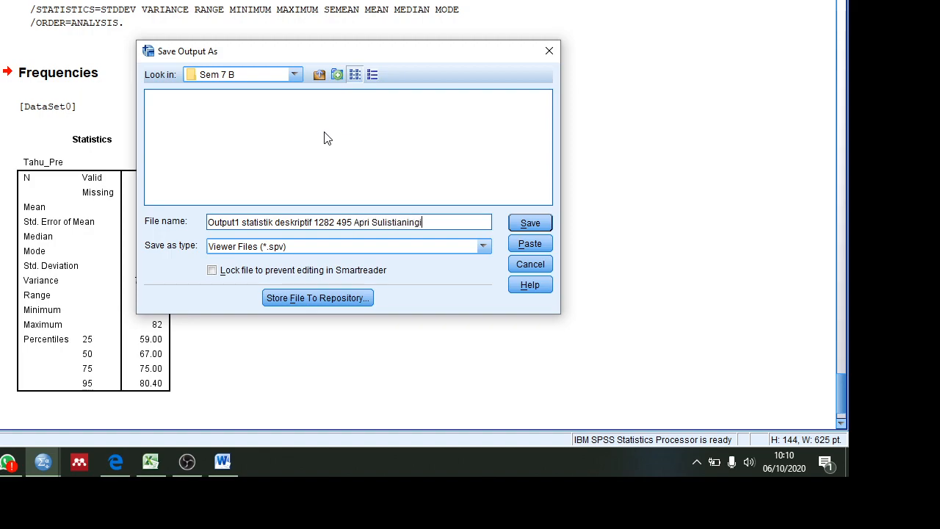
pyautogui.click(529, 223)
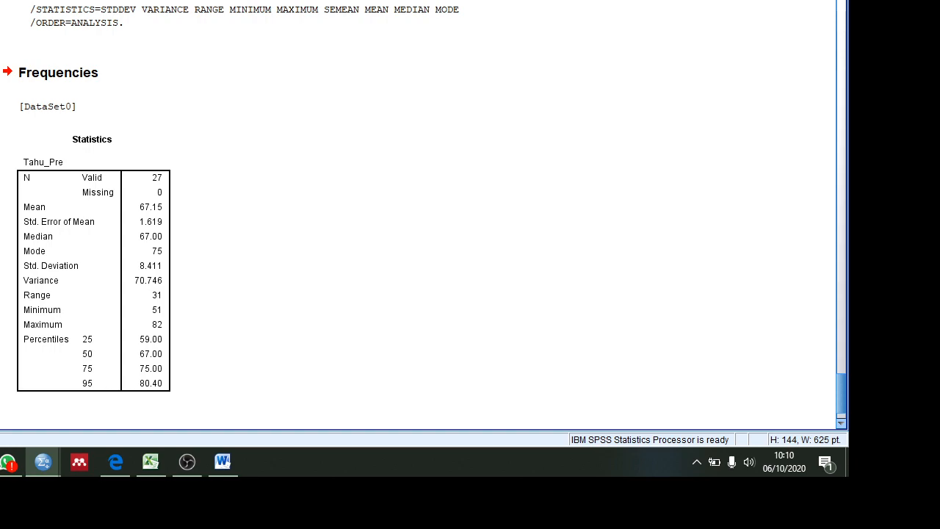
# Step: Start exporting all output as a Word/RTF document and browse to the Sem 7 B folder for the export file
pyautogui.hotkey('alt', 'f')
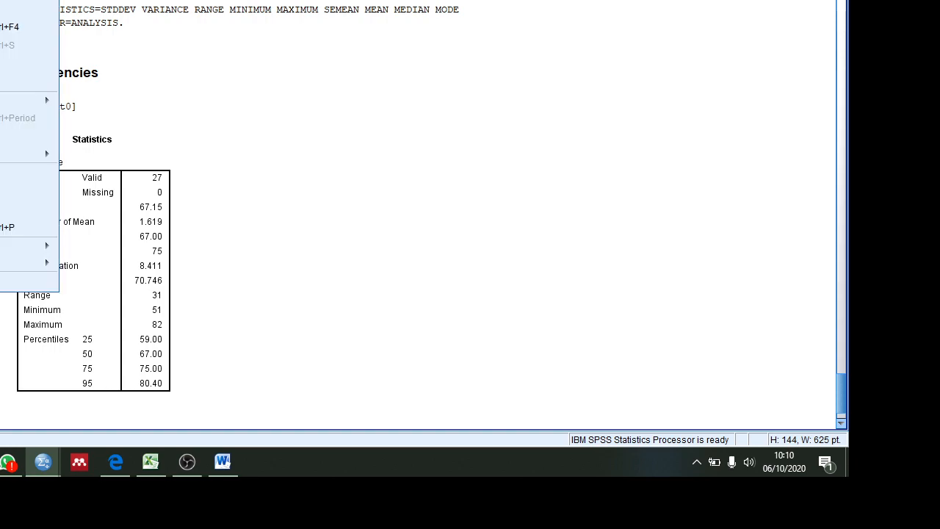
pyautogui.press('Escape')
pyautogui.hotkey('alt', 'f')
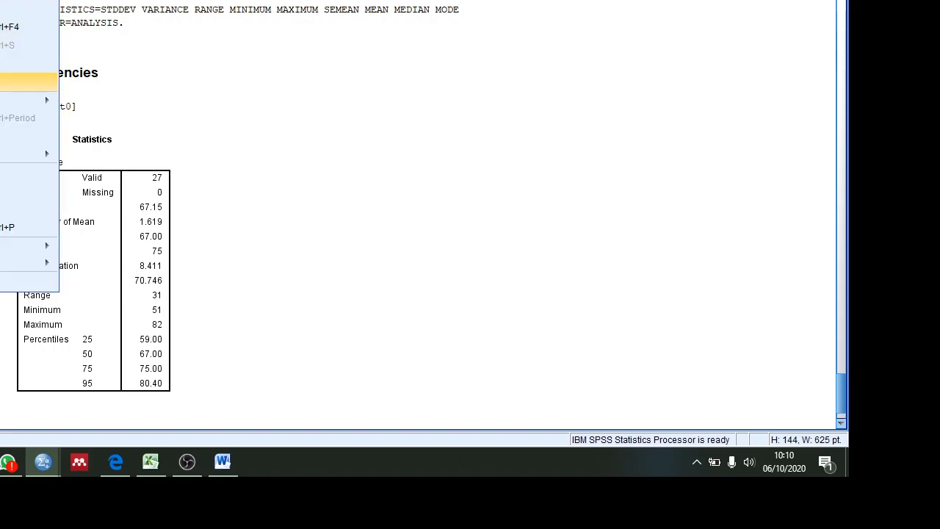
pyautogui.click(27, 82)
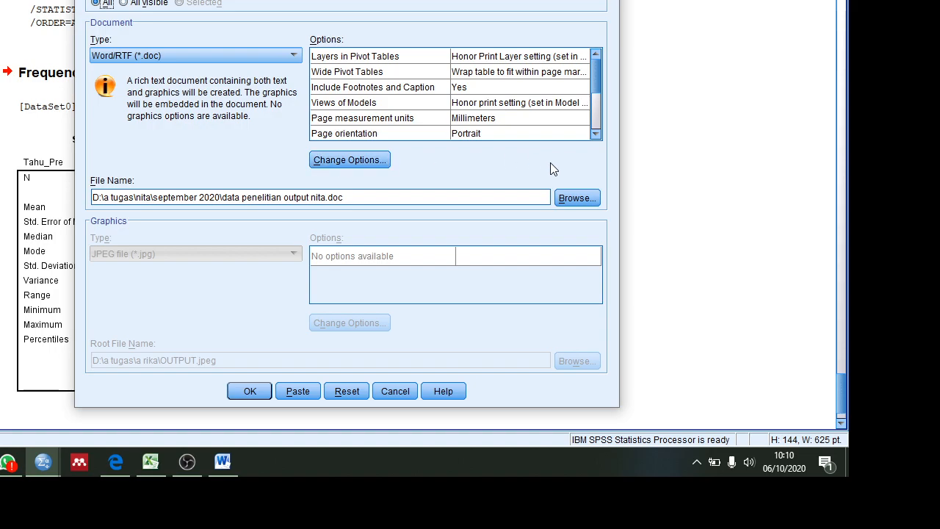
pyautogui.click(574, 197)
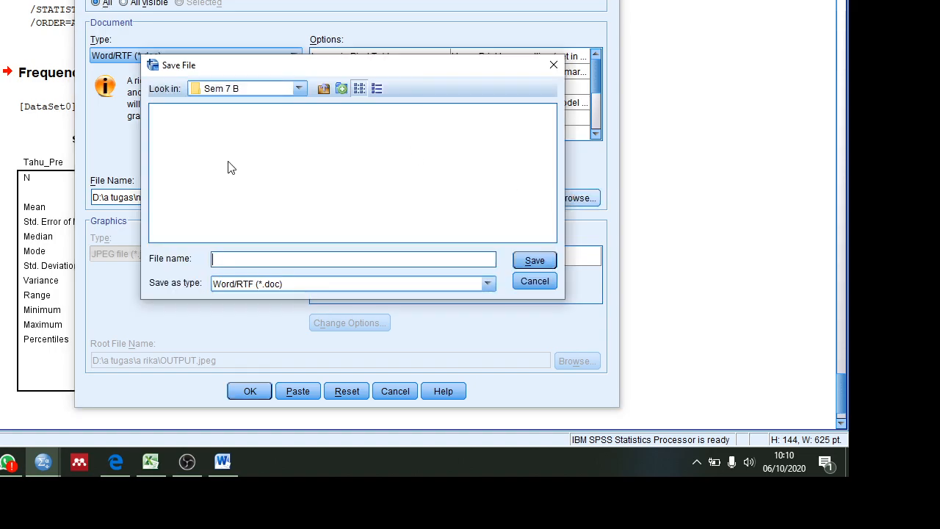
# Step: Reuse the saved output's name, with the student number and full name but without the .spv extension, and export the Word/RTF file
pyautogui.write('out')
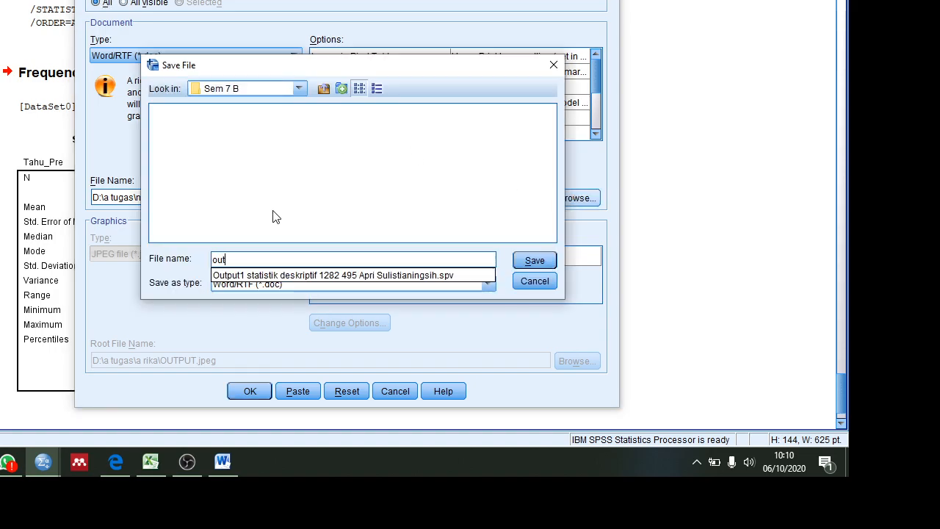
pyautogui.click(300, 278)
pyautogui.click(480, 265)
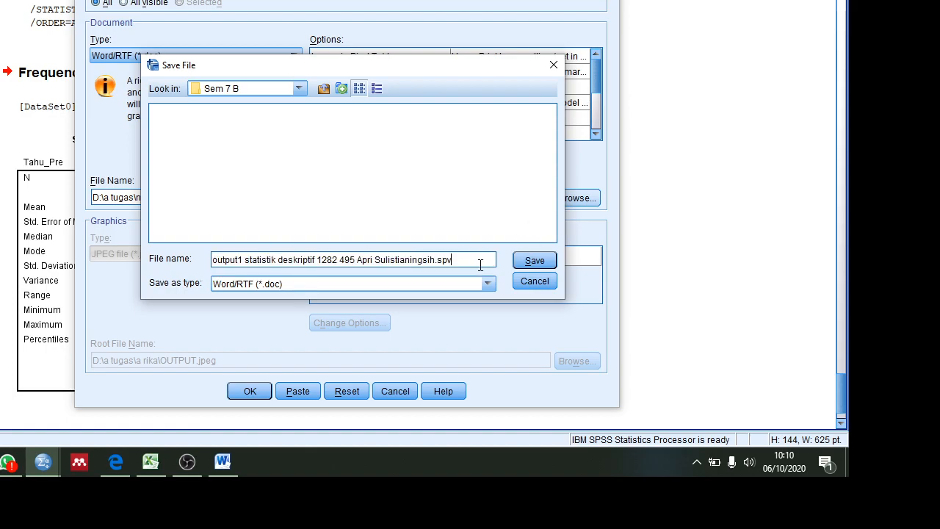
pyautogui.press('BackSpace')
pyautogui.press('BackSpace')
pyautogui.press('BackSpace')
pyautogui.press('BackSpace')
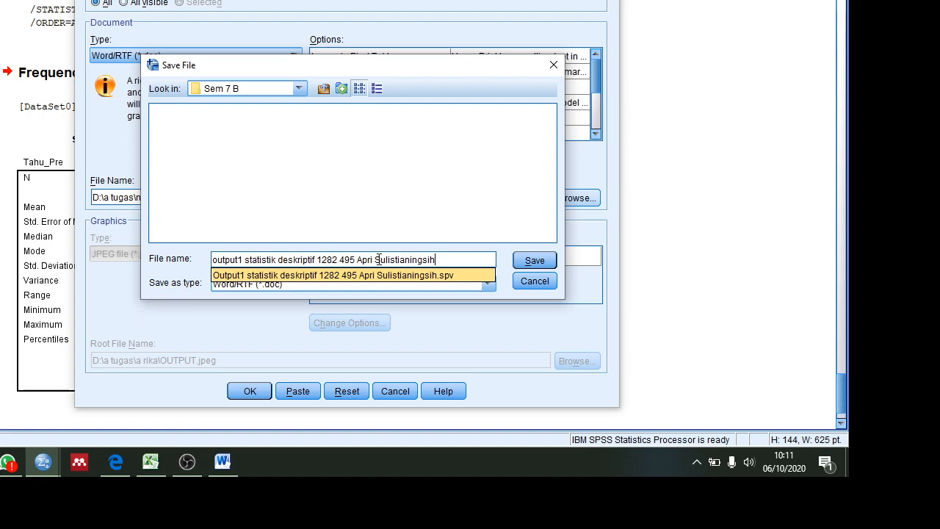
pyautogui.click(539, 261)
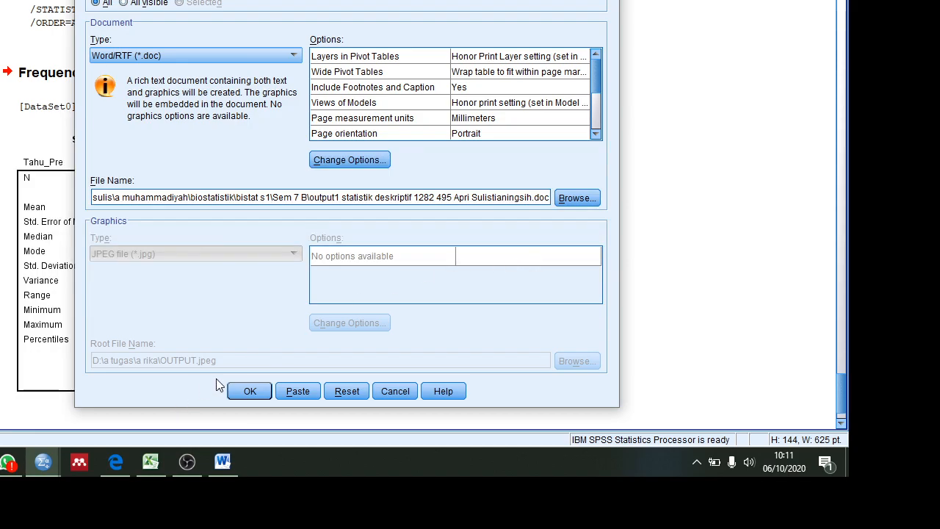
pyautogui.click(246, 391)
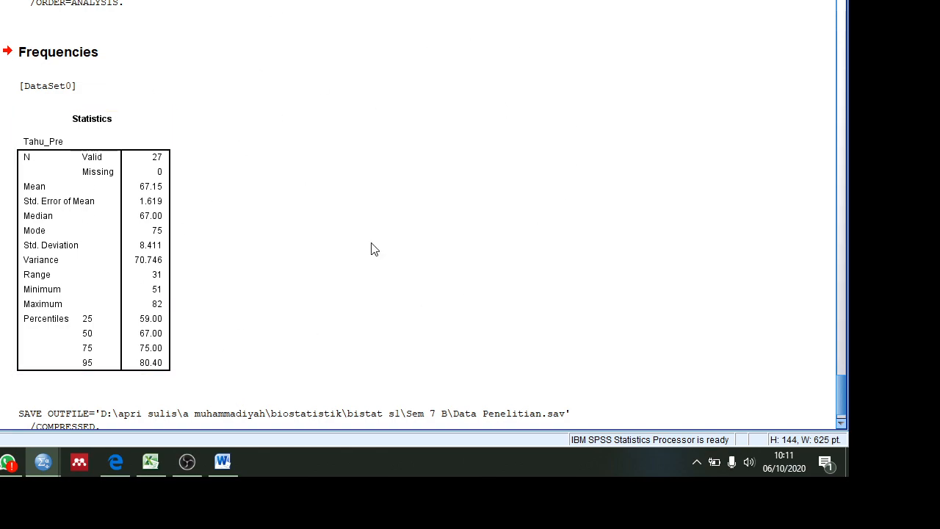
# Step: Switch to the File Explorer window with the saved files, maximize it and close the Latihan Data Penelitian workbook in Excel
pyautogui.hotkey('alt', 'Tab')
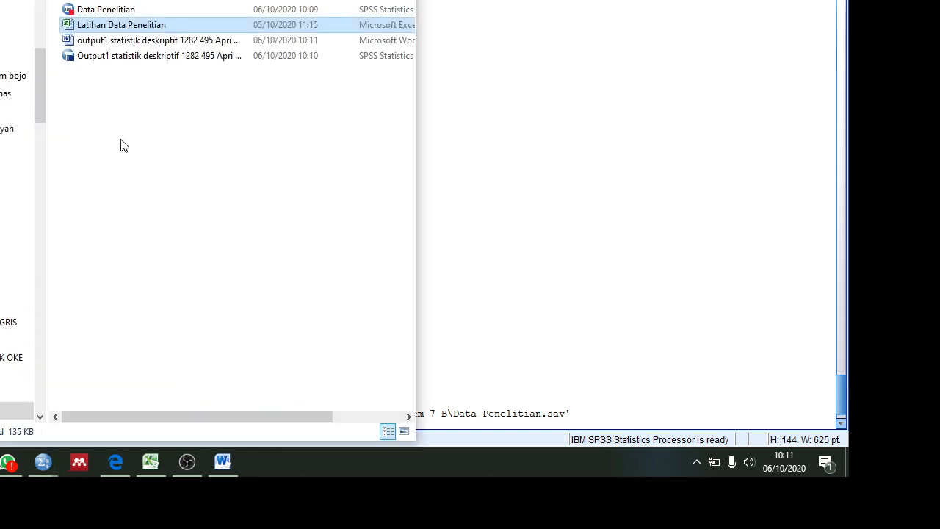
pyautogui.press('super+Up')
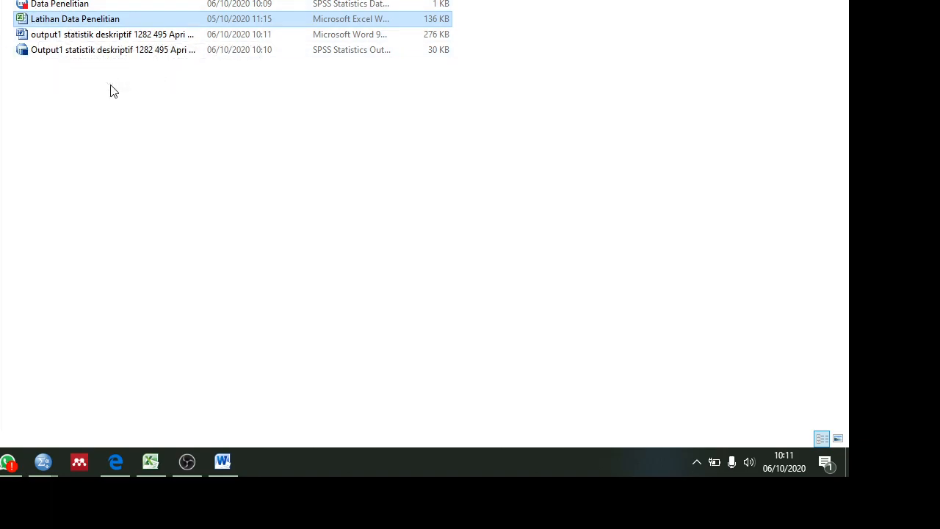
pyautogui.moveTo(161, 462)
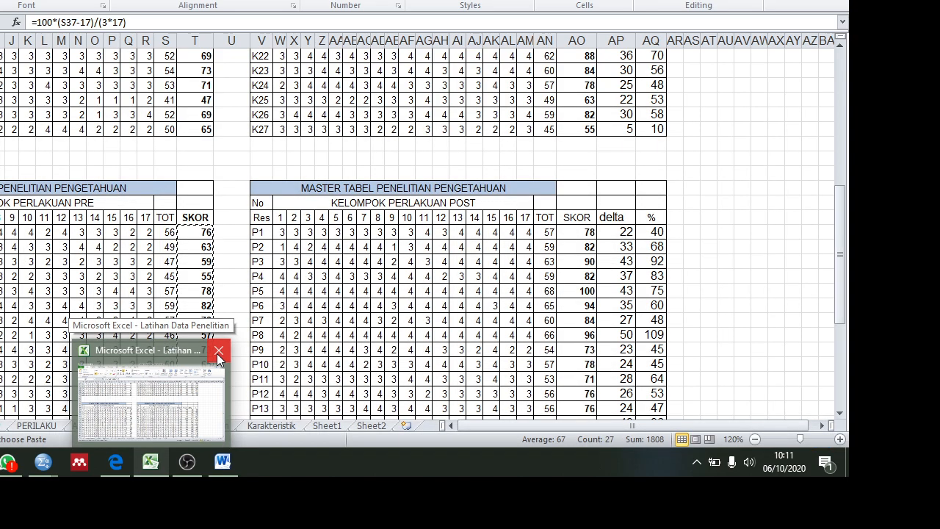
pyautogui.click(218, 353)
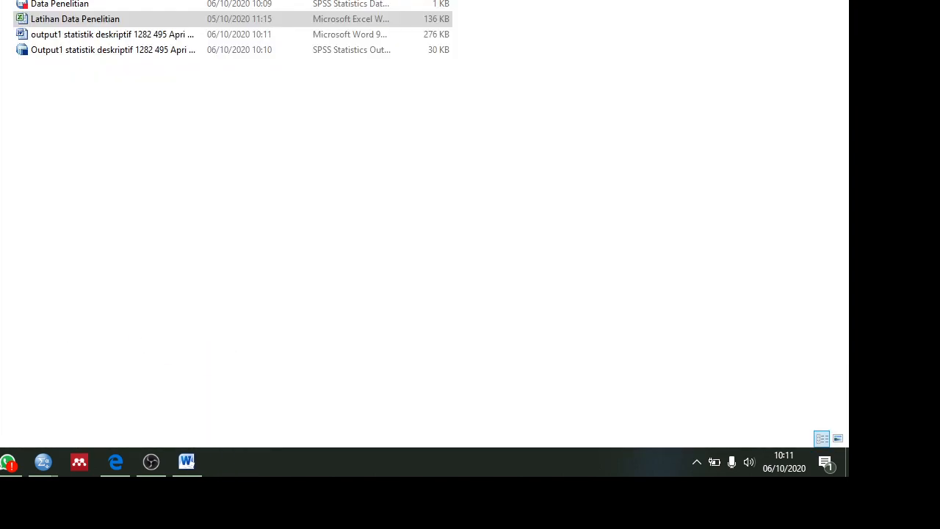
# Step: Select the Data Penelitian file in the folder, switch to the SPSS data window and close SPSS
pyautogui.click(60, 6)
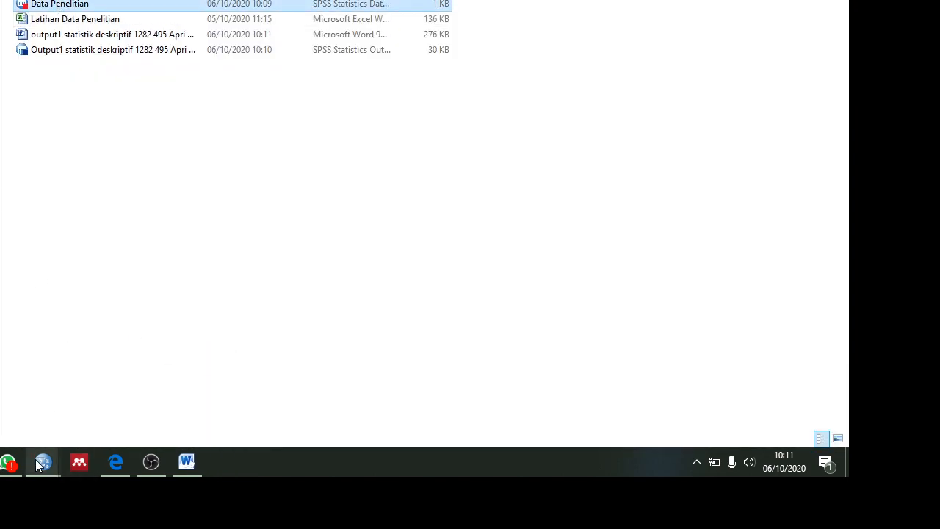
pyautogui.moveTo(38, 463)
pyautogui.click(40, 392)
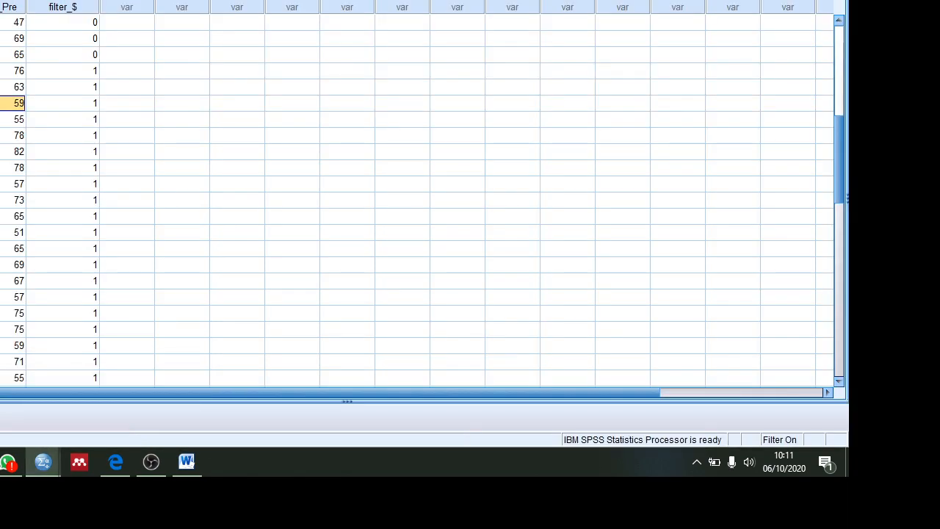
pyautogui.hotkey('alt', 'F4')
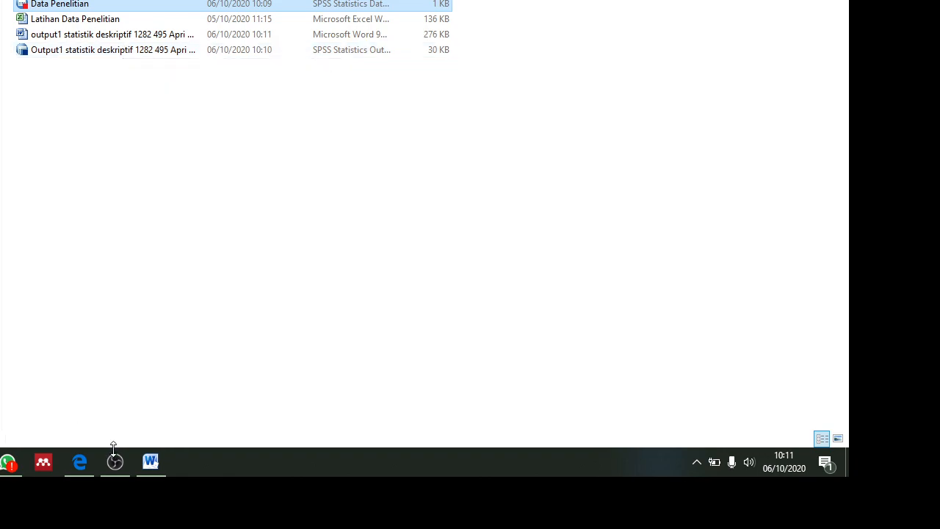
# Step: Open the exported output document in Word, look through its statistics tables and close it with the changes saved
pyautogui.click(91, 36)
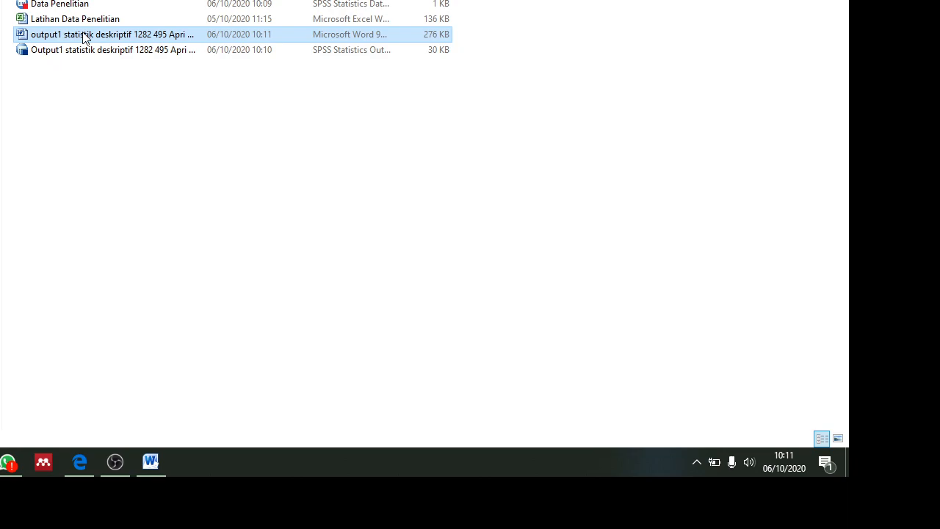
pyautogui.doubleClick(123, 40)
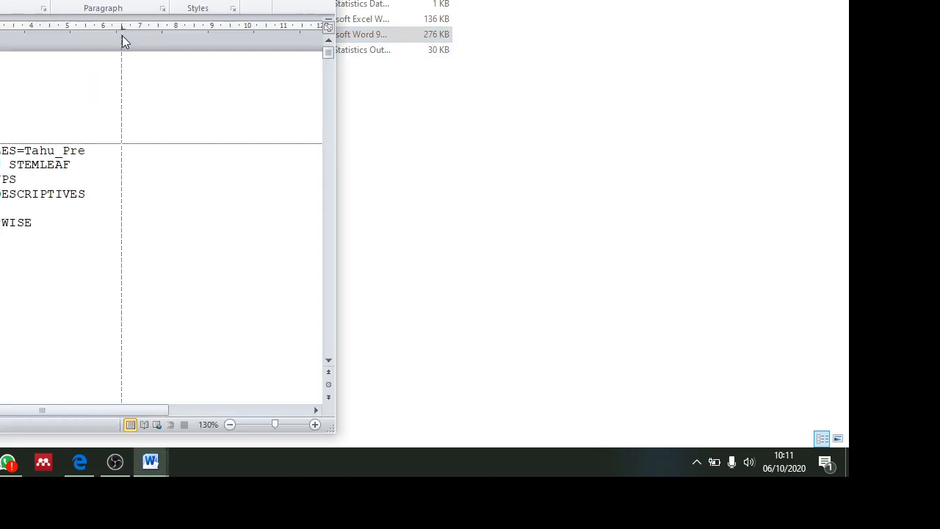
pyautogui.moveTo(332, 56); pyautogui.dragTo(330, 153)
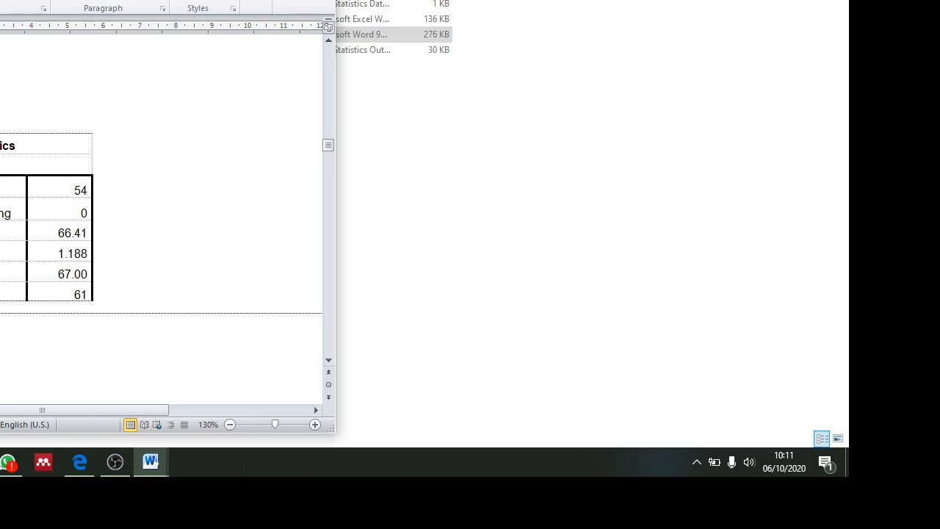
pyautogui.hotkey('alt', 'F4')
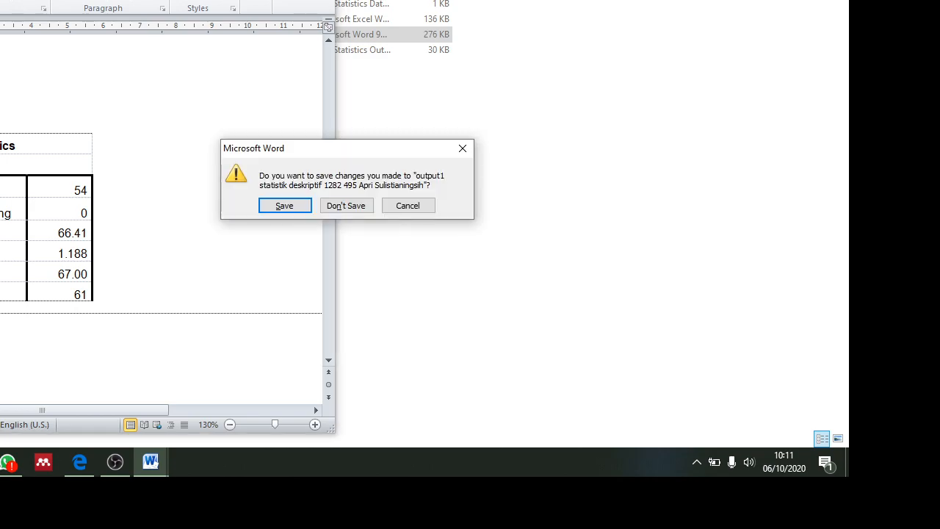
pyautogui.press('Return')
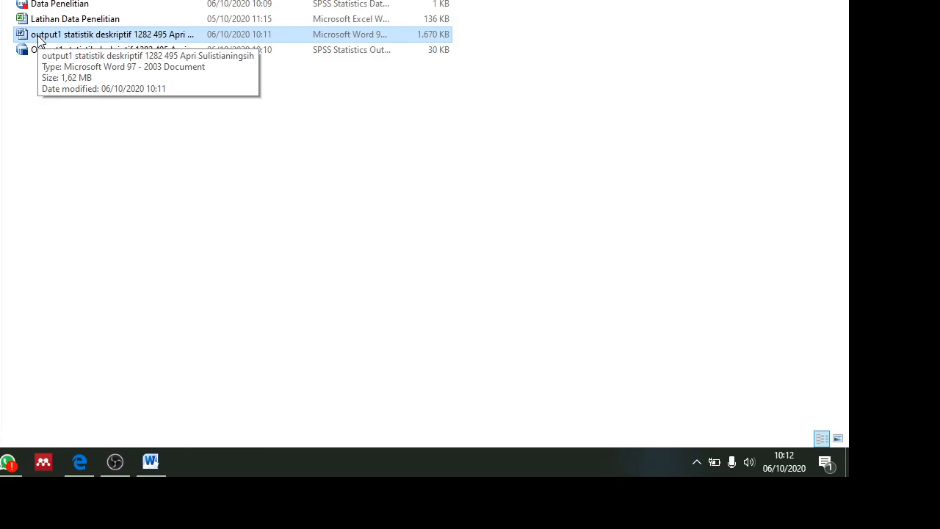
# Step: Switch to the course plan in Word, maximize it and review the central tendency and dispersion topics
pyautogui.click(150, 464)
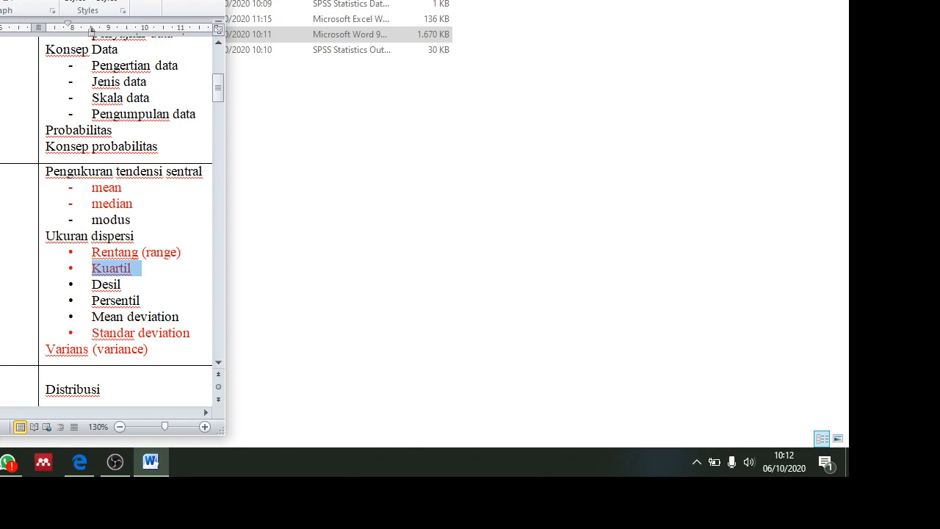
pyautogui.click(184, 0)
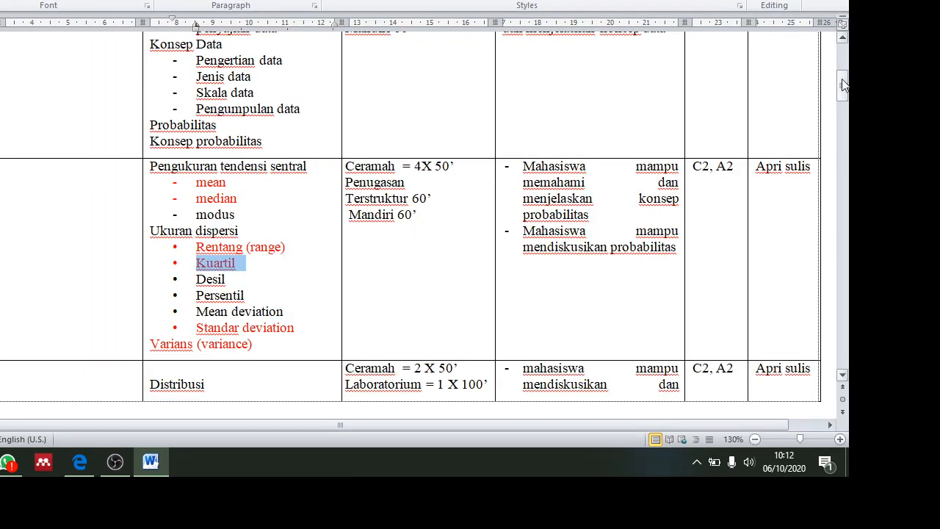
pyautogui.moveTo(843, 85); pyautogui.dragTo(841, 85)
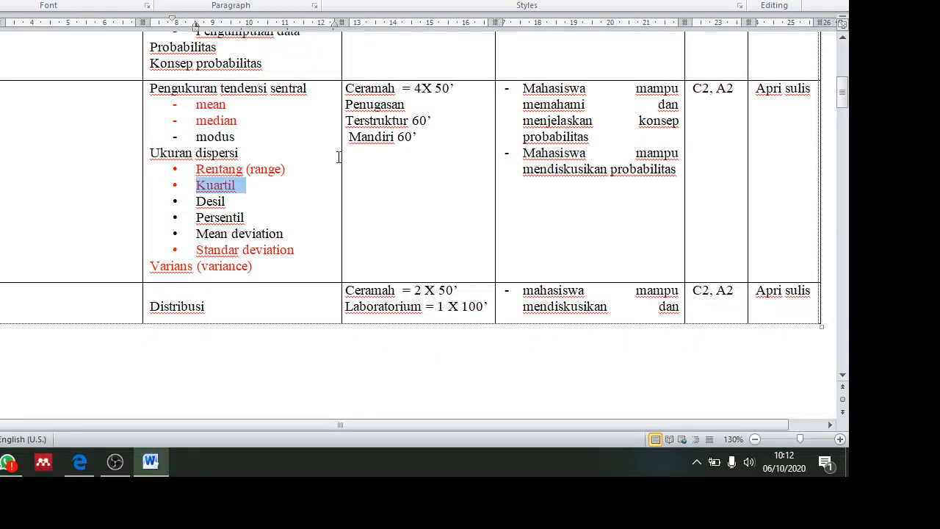
pyautogui.click(292, 224)
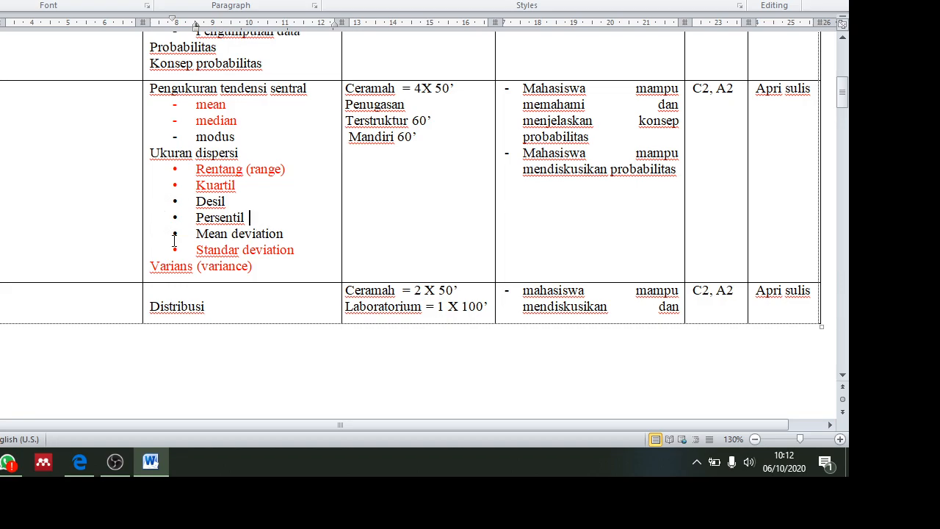
pyautogui.click(124, 461)
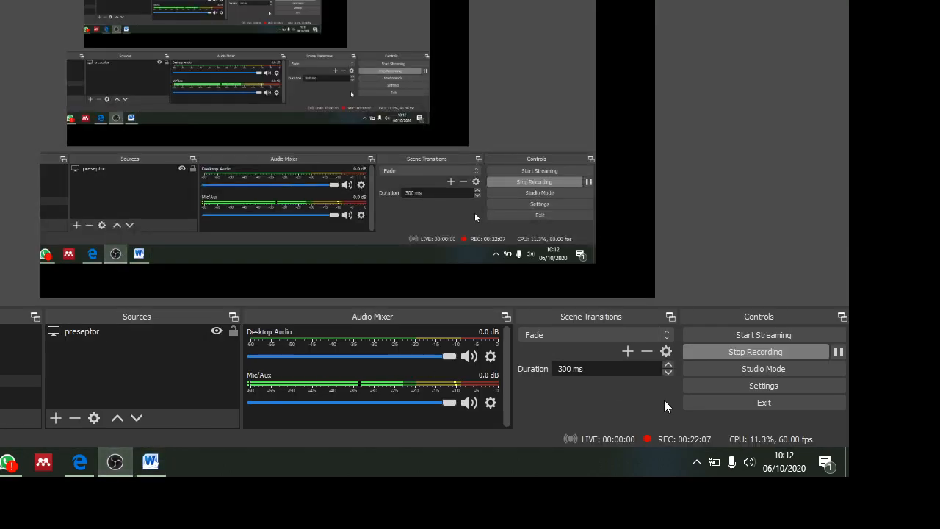